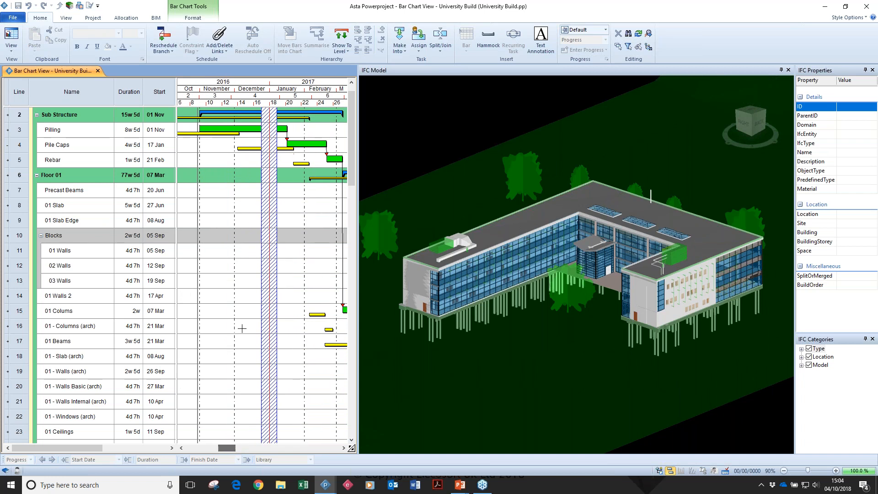
Select the Pilling, Pile Caps, Rebar and Precast Beams bars in turn to highlight their linked model elements.
left_click(250, 130)
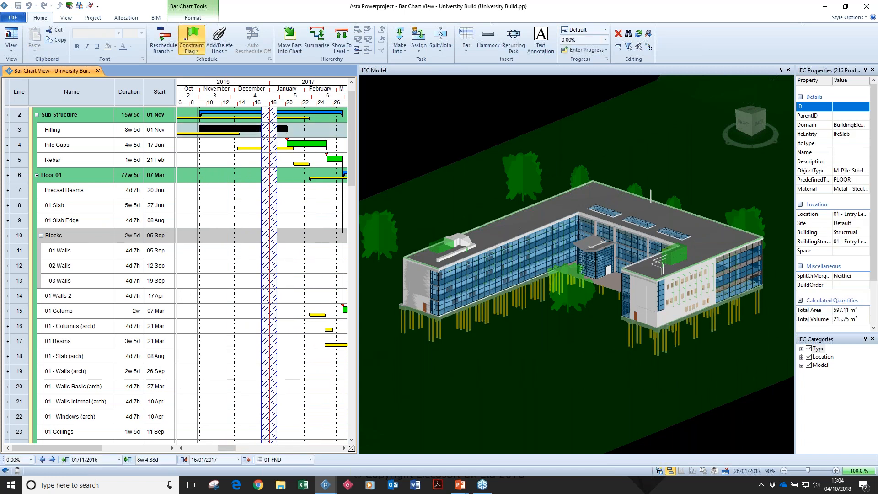
left_click(306, 144)
left_click(334, 159)
left_click_drag(228, 449, 244, 449)
left_click_drag(324, 209, 334, 210)
left_click(304, 188)
left_click_drag(251, 449, 232, 449)
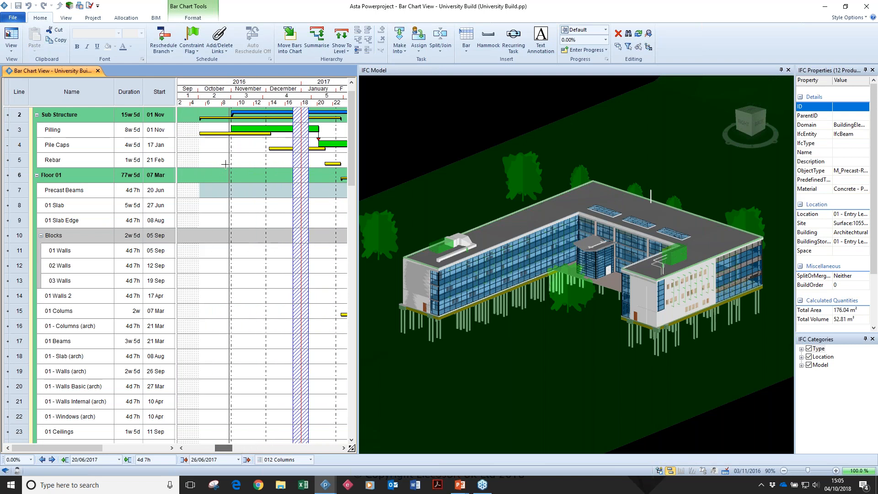
Show the IFC Comparison Model, start the timeline playback and move the comparison to the IFC Model viewpoint.
left_click(221, 133)
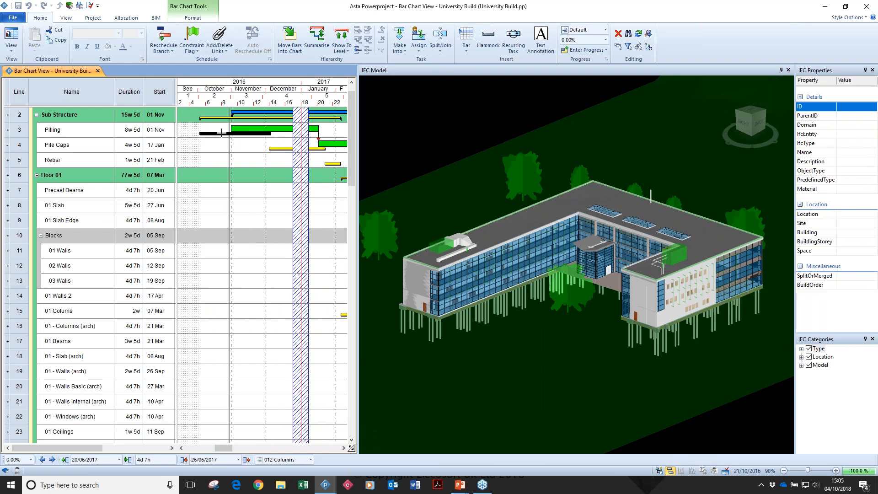
left_click(164, 18)
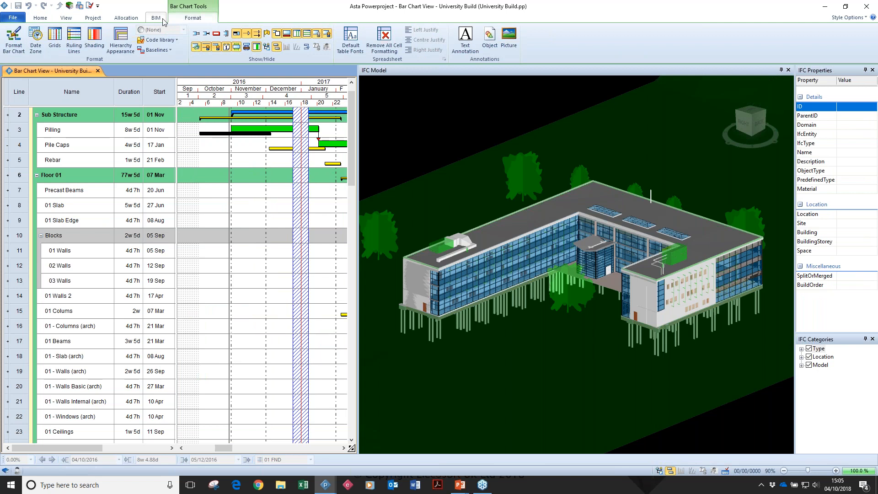
left_click(243, 29)
left_click(215, 69)
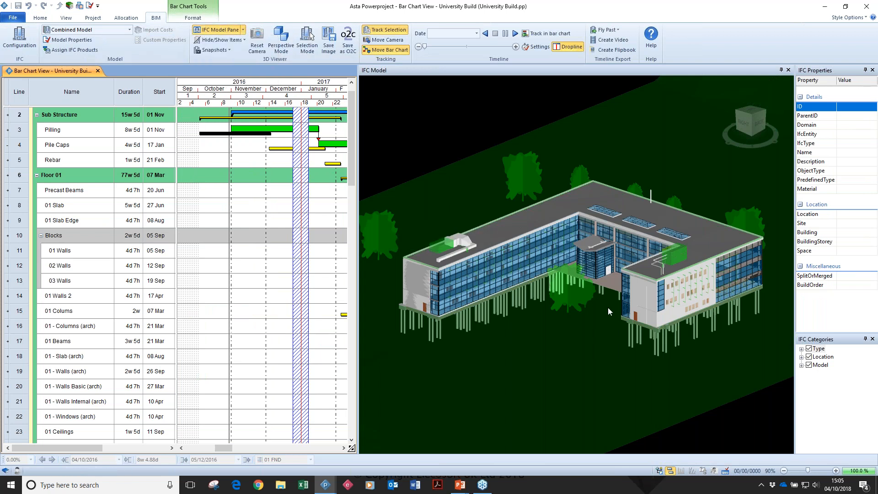
left_click(562, 47)
right_click(429, 329)
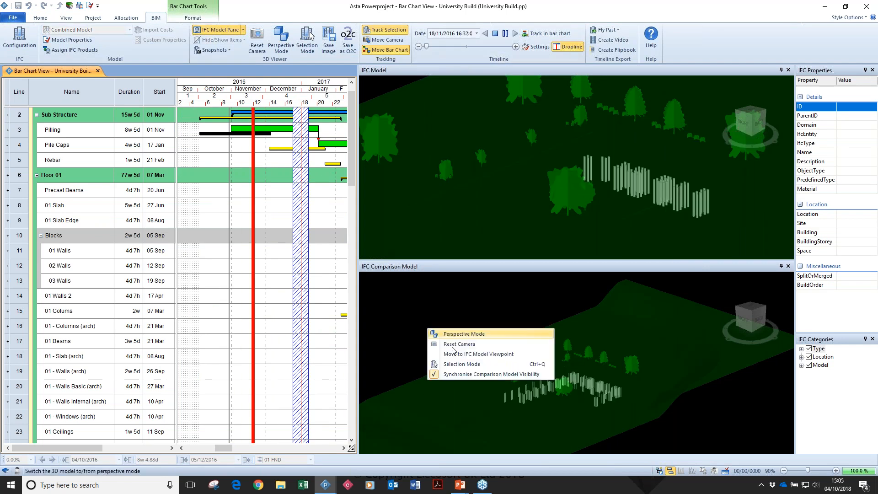
left_click(456, 352)
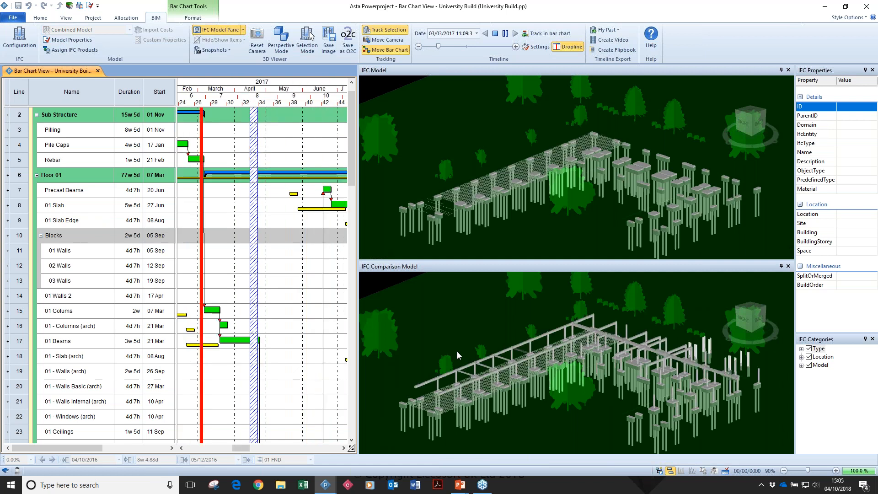
Pause and resume the timeline to compare both models, ending with playback stopped and the comparison model closed.
left_click(506, 36)
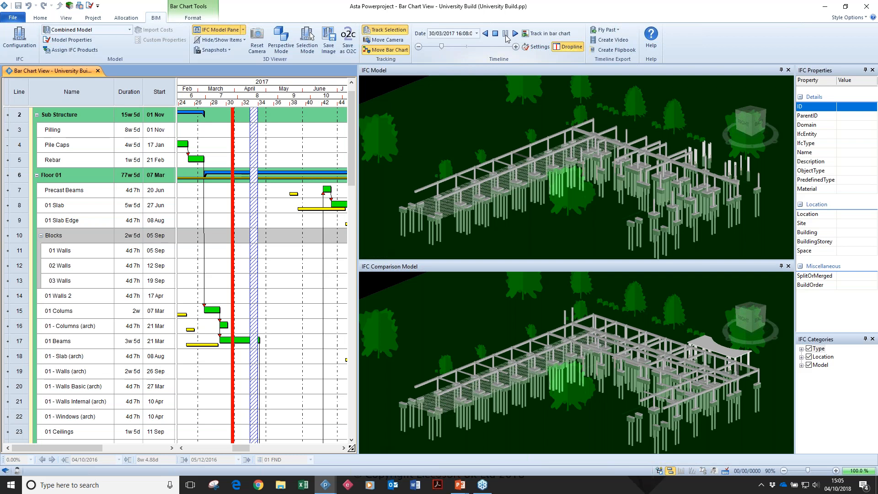
left_click(515, 34)
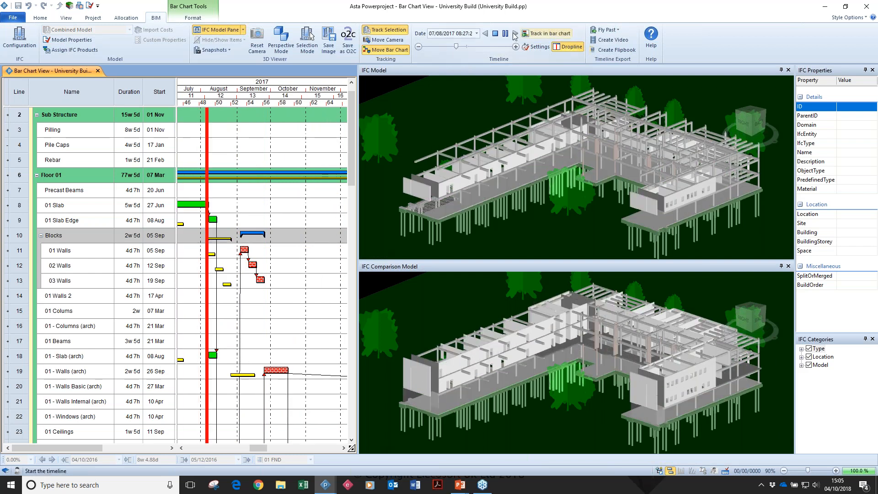
left_click(496, 35)
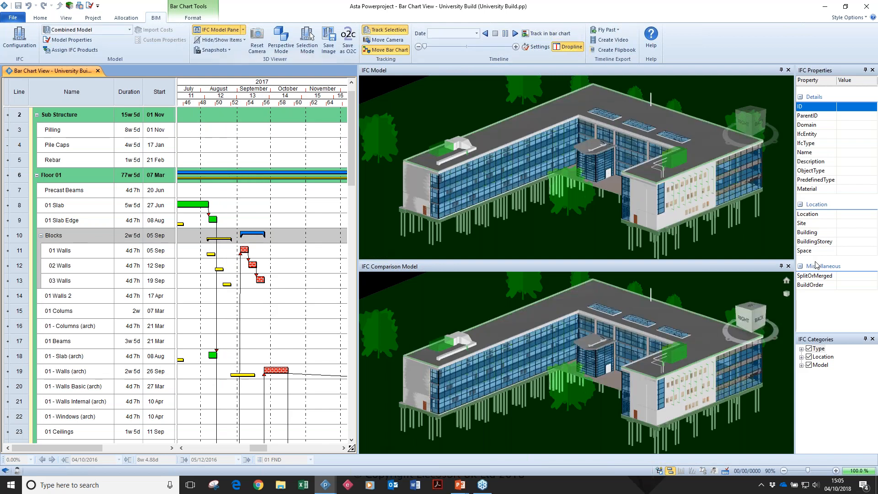
left_click(787, 266)
Hide the BuildingElements category under Type and show it again.
left_click(801, 348)
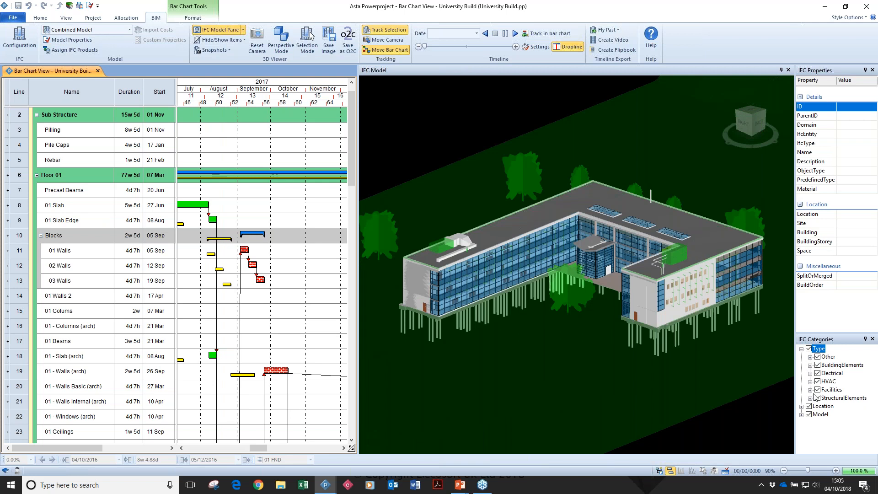
left_click(810, 365)
left_click(817, 365)
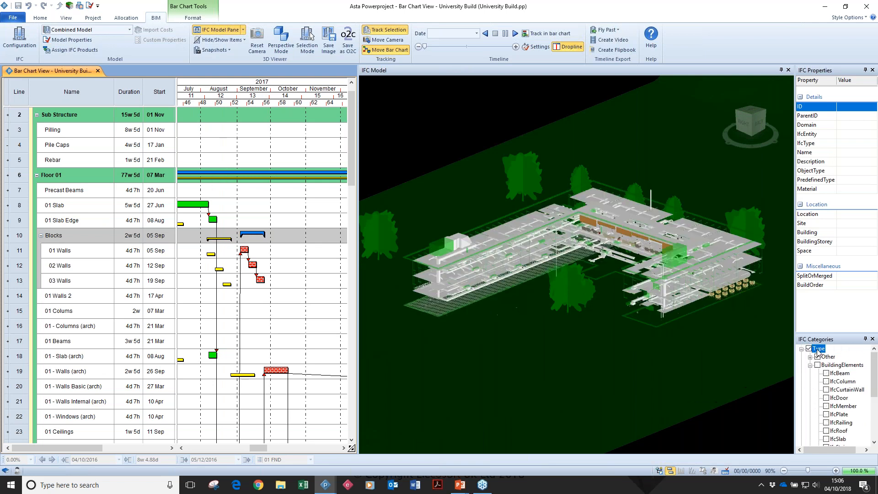
left_click(817, 365)
left_click(810, 365)
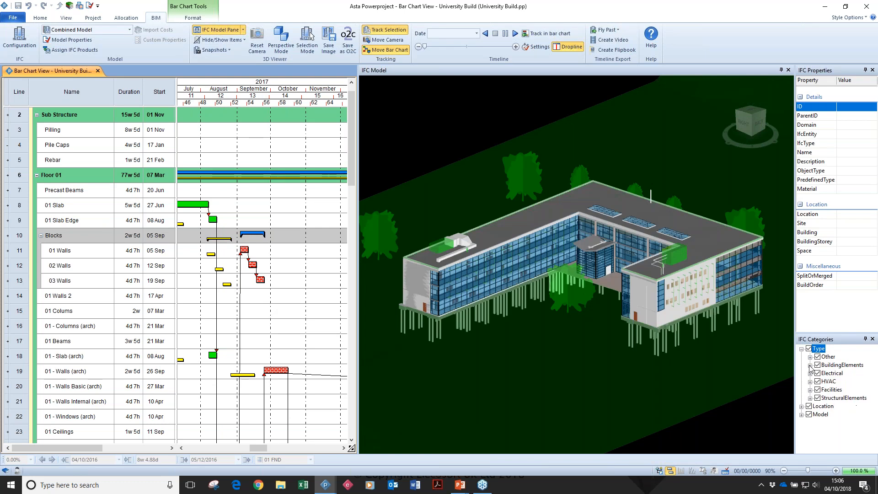
left_click(801, 349)
Isolate the Structrual3 model by hiding the arch3 and ME3 models.
left_click(802, 365)
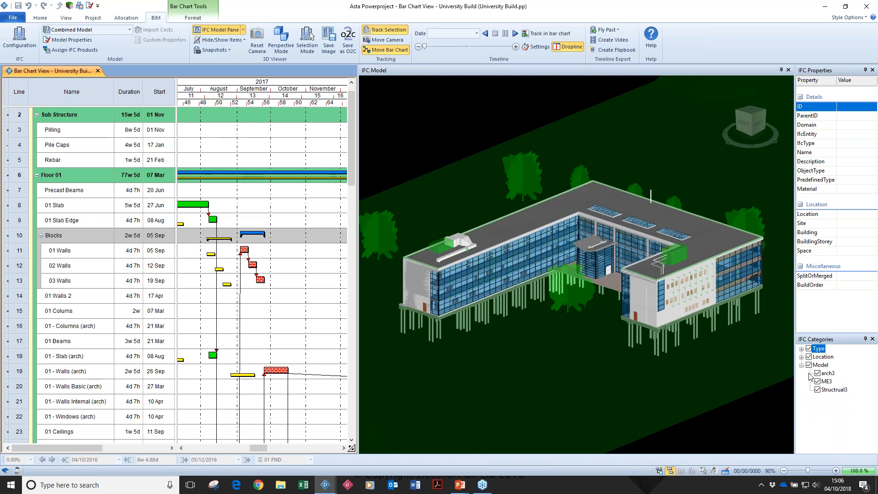
left_click(817, 389)
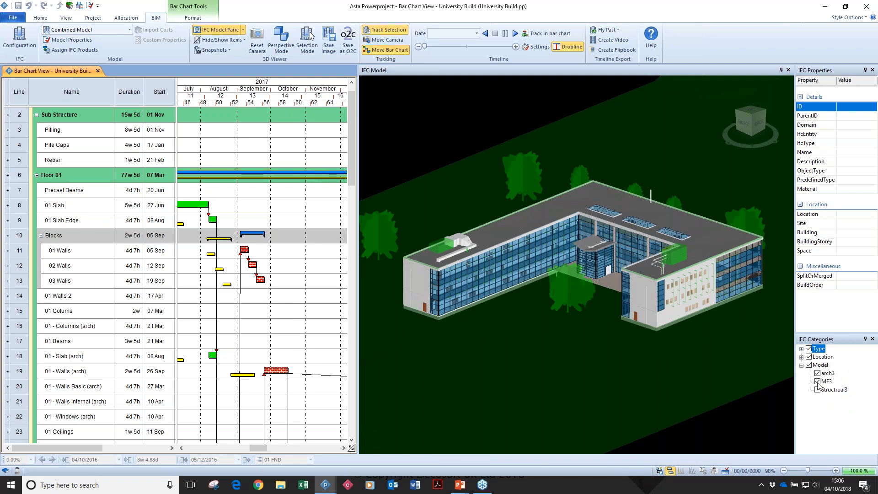
left_click(818, 381)
left_click(818, 389)
left_click(817, 373)
mouse_move(698, 319)
left_mouse_down()
mouse_move(708, 315)
mouse_move(701, 305)
mouse_move(700, 319)
left_mouse_up()
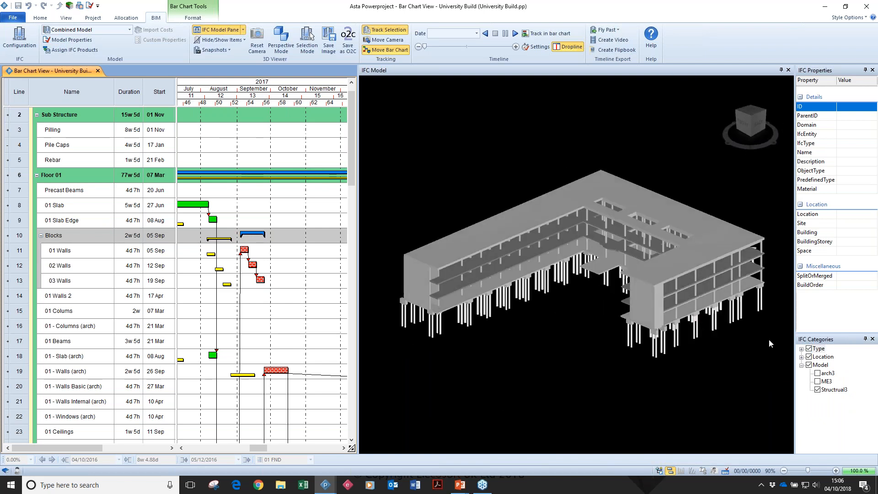
Show only the ME3 model and select a pendant light to view its properties and linked task.
left_click(817, 382)
left_click(817, 389)
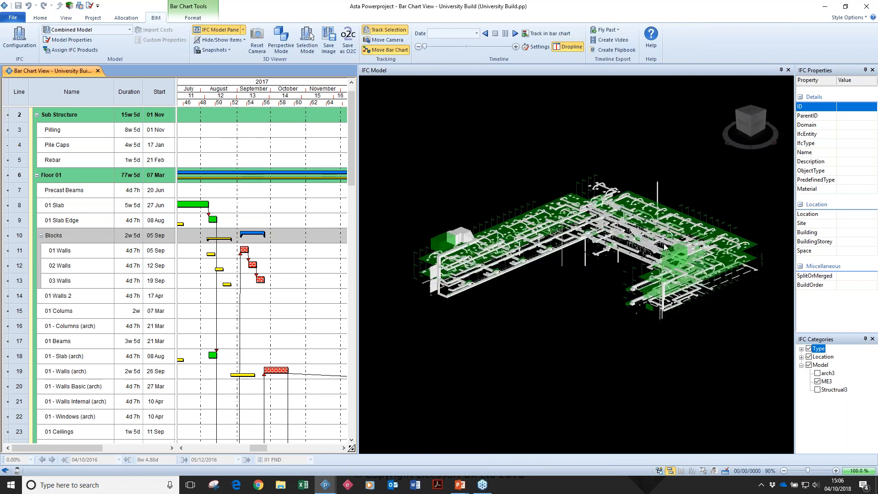
scroll(664, 218, "up", 3)
scroll(644, 213, "up", 5)
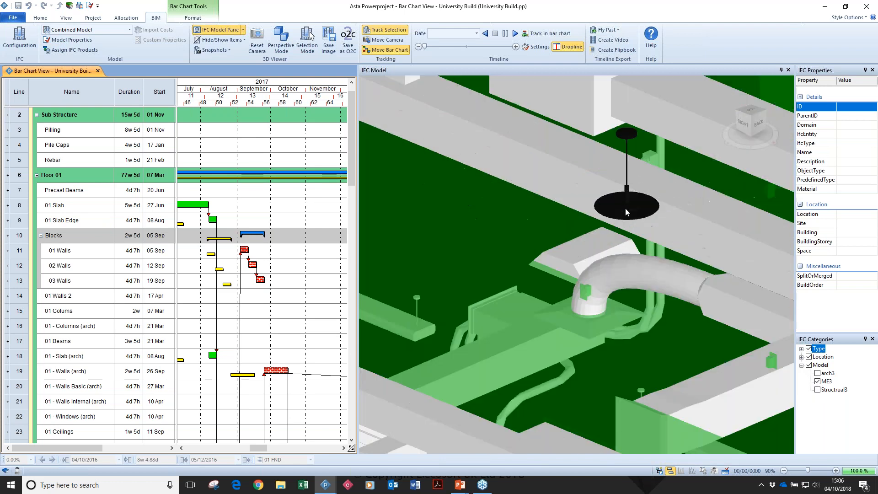
left_click(625, 208)
scroll(625, 208, "down", 5)
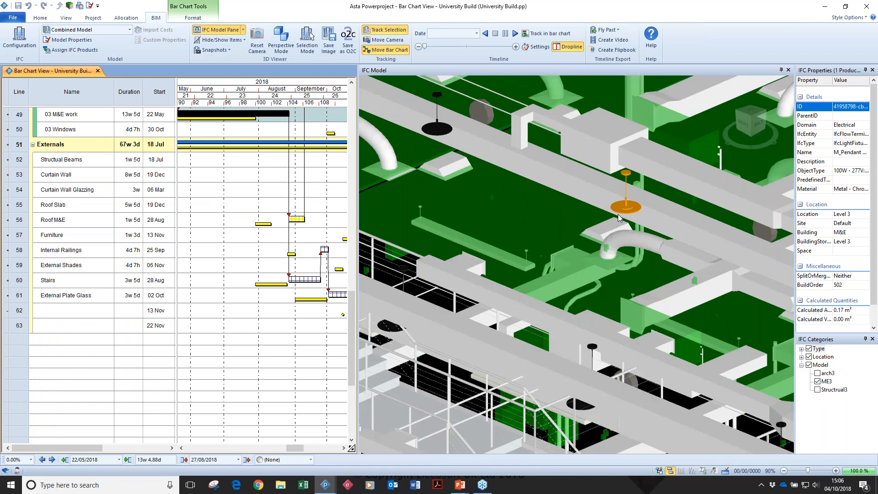
scroll(682, 374, "up", 5)
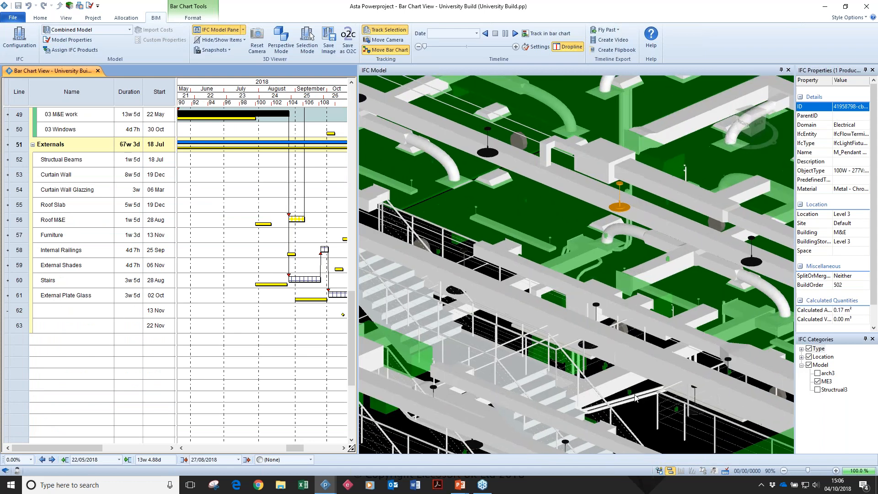
Select the M_Duplex element on Level 2 to view its properties and linked task.
left_click(671, 375)
scroll(670, 375, "down", 5)
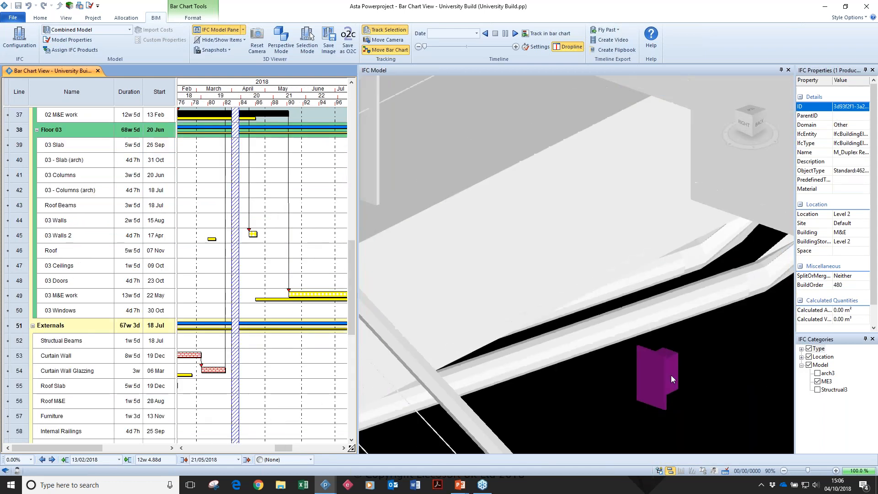
scroll(671, 375, "down", 8)
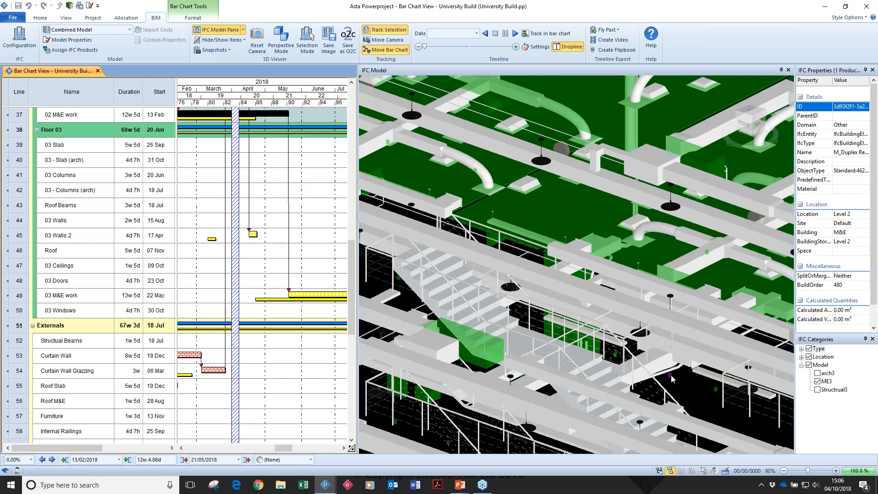
Show the arch3 and Structrual3 models again together with ME3.
left_click(818, 373)
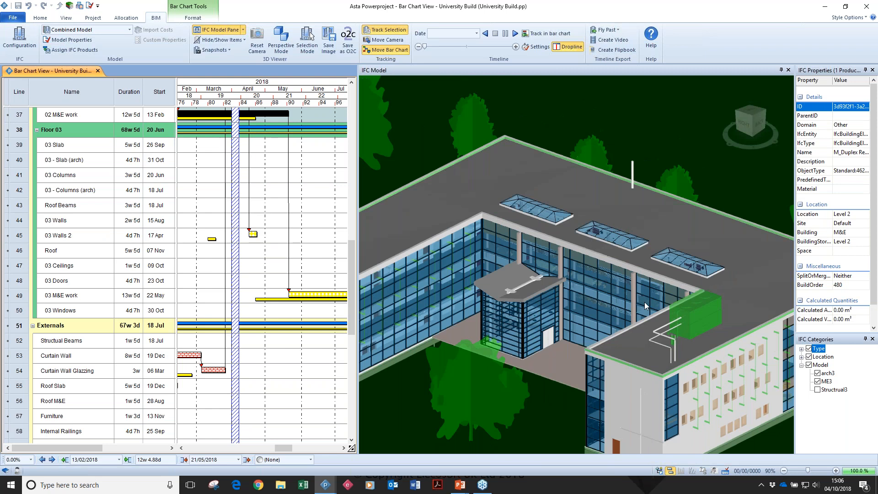
left_click(818, 390)
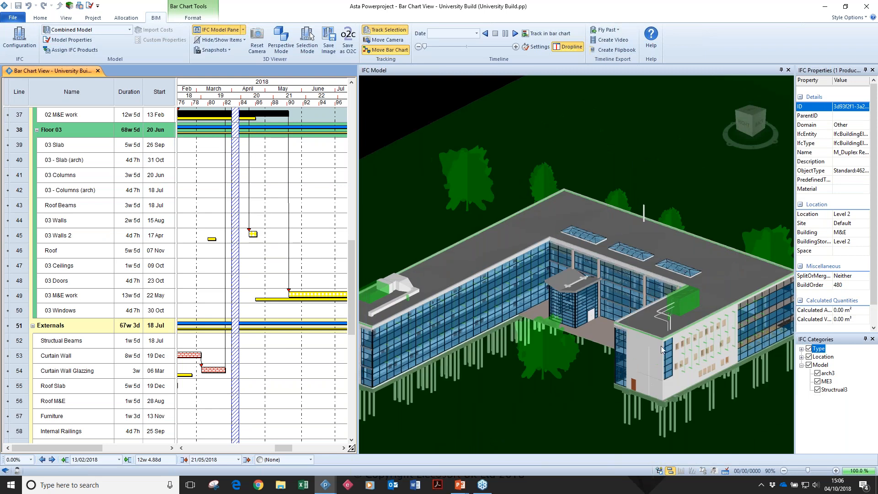
scroll(660, 347, "down", 2)
left_click_drag(663, 382, 660, 314)
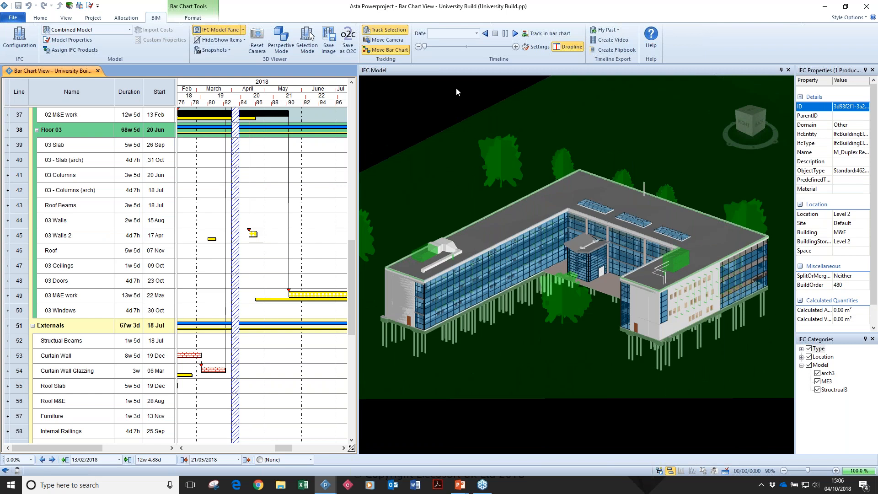
View the list of available models and switch to the 2 Storey Office Block (Misaligned Models) project window.
left_click(130, 31)
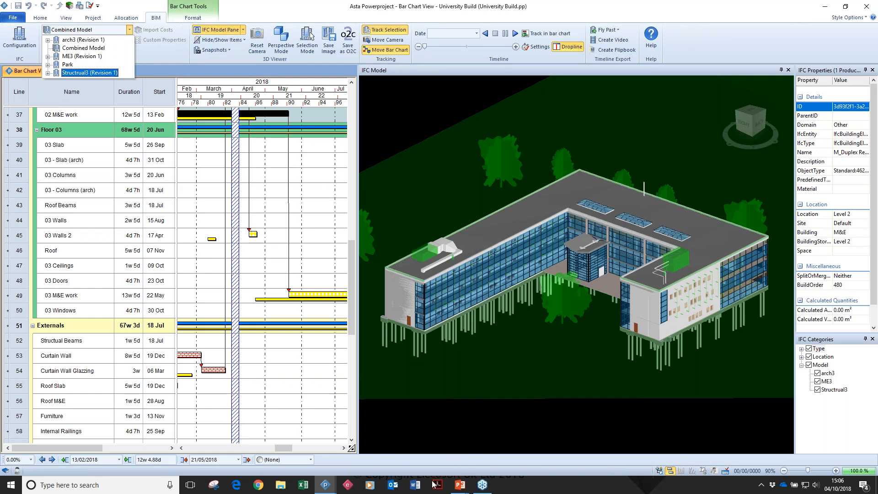
left_click(325, 486)
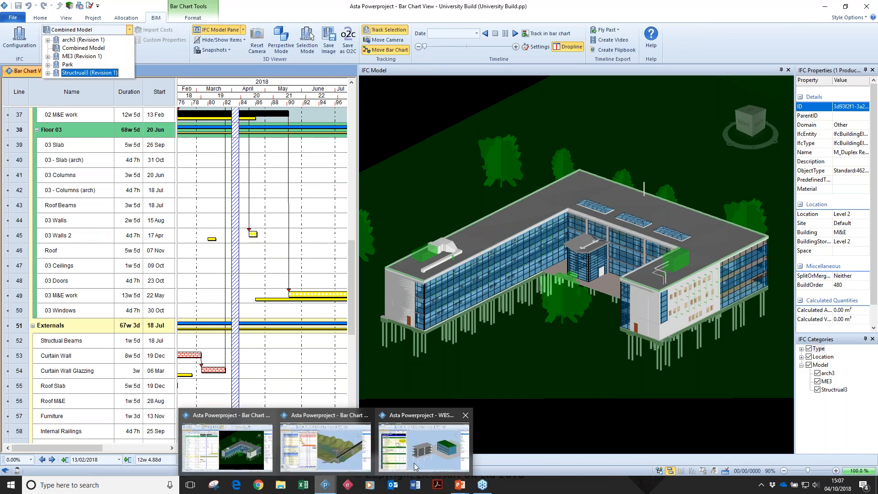
left_click(413, 465)
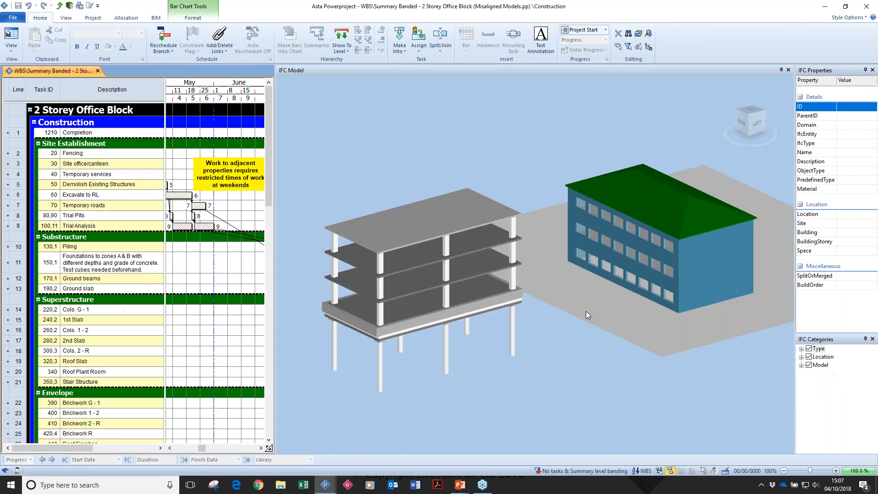
left_click_drag(586, 311, 589, 309)
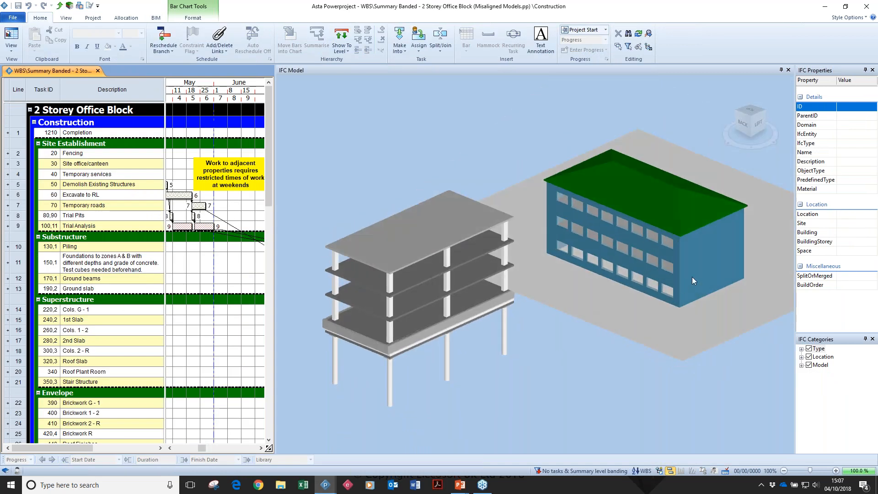
Hide and reshow the Office Block - STRU and Office Block - ARCH models one at a time.
left_click(801, 365)
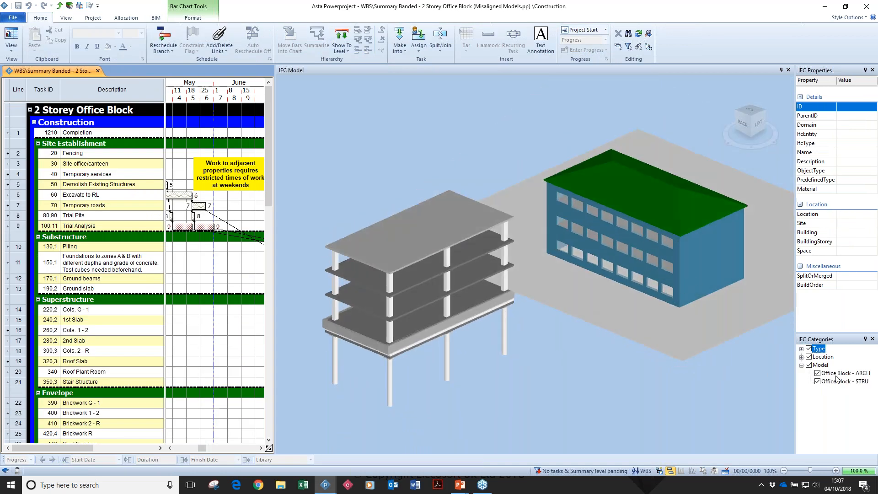
left_click(817, 381)
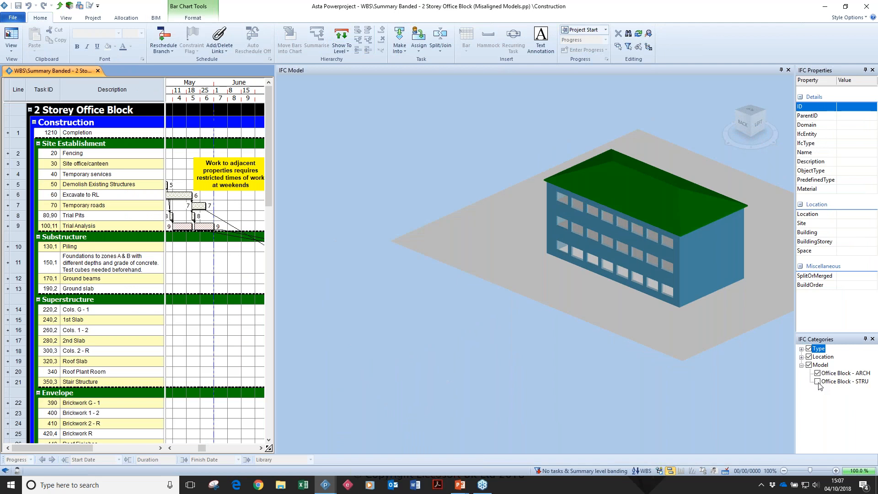
left_click(817, 382)
left_click(818, 373)
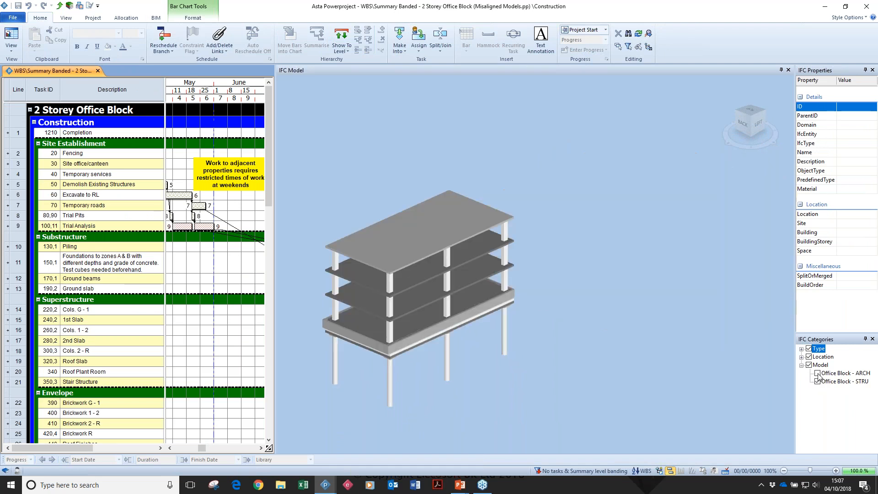
left_click(818, 374)
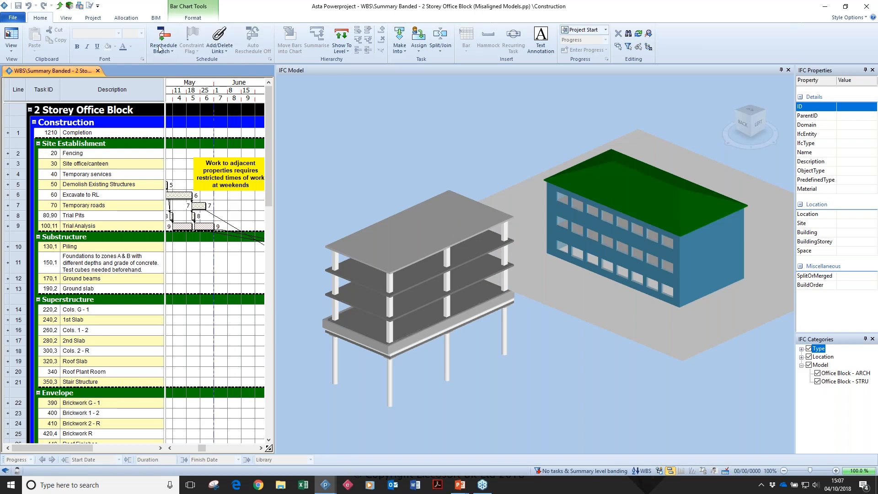
Set the alignment angle of the Office Block - STRU model to 90° in the Grouped Models properties.
left_click(156, 19)
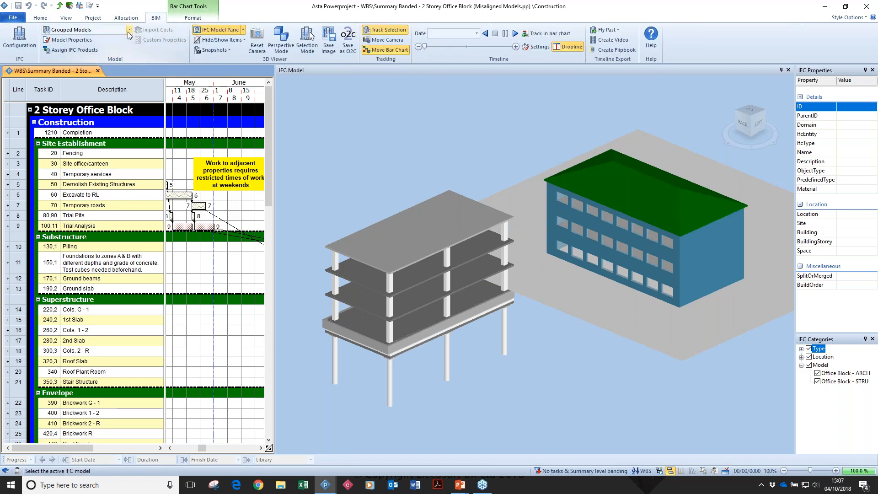
left_click(84, 45)
left_click_drag(412, 130, 135, 117)
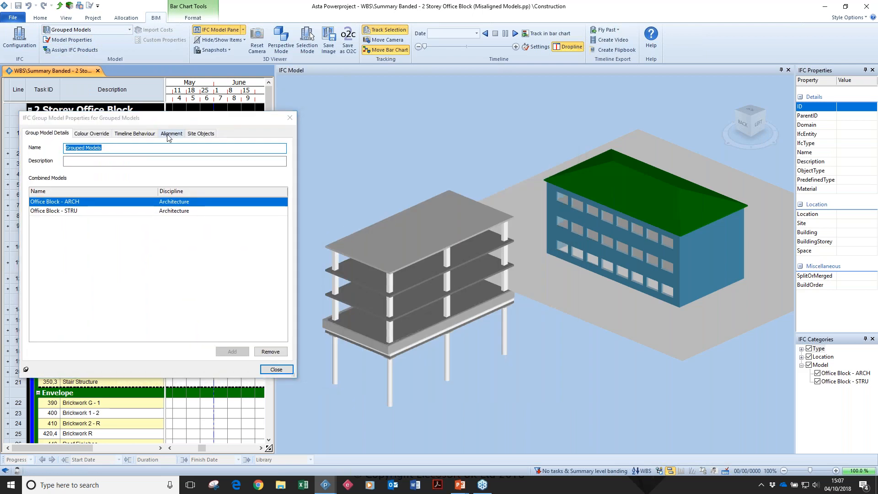
left_click(168, 136)
left_click(90, 180)
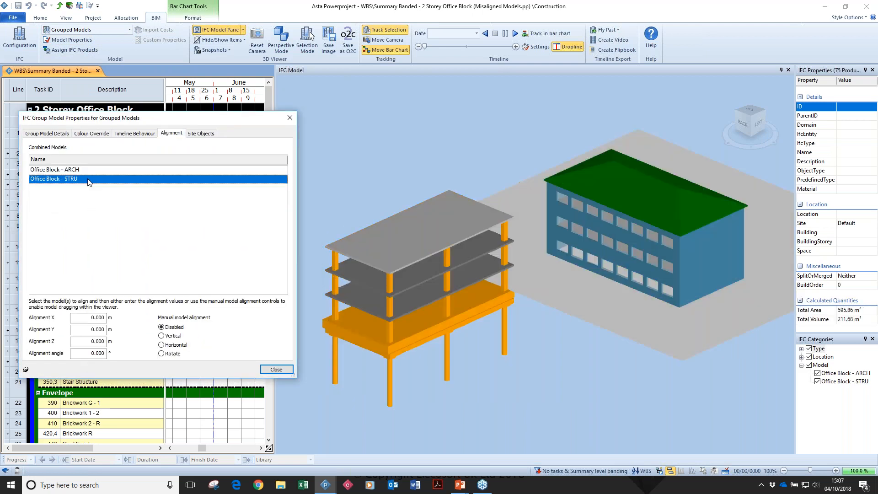
double_click(88, 358)
type("90")
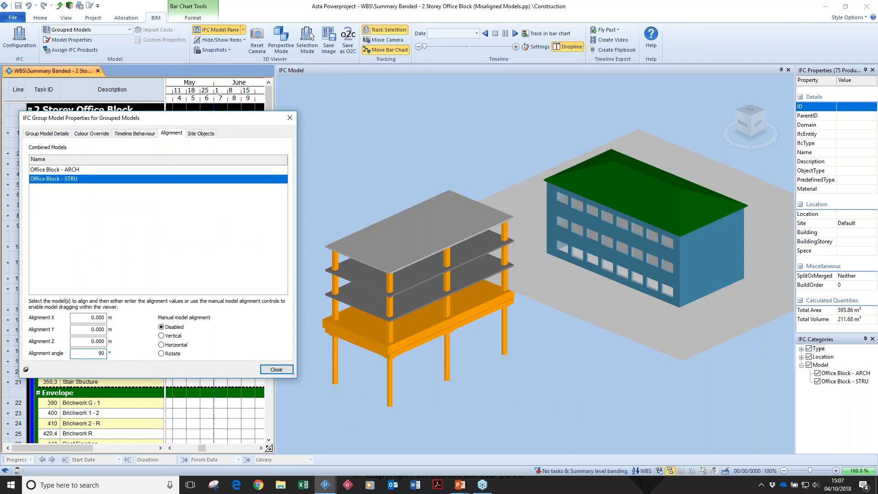
key("Tab")
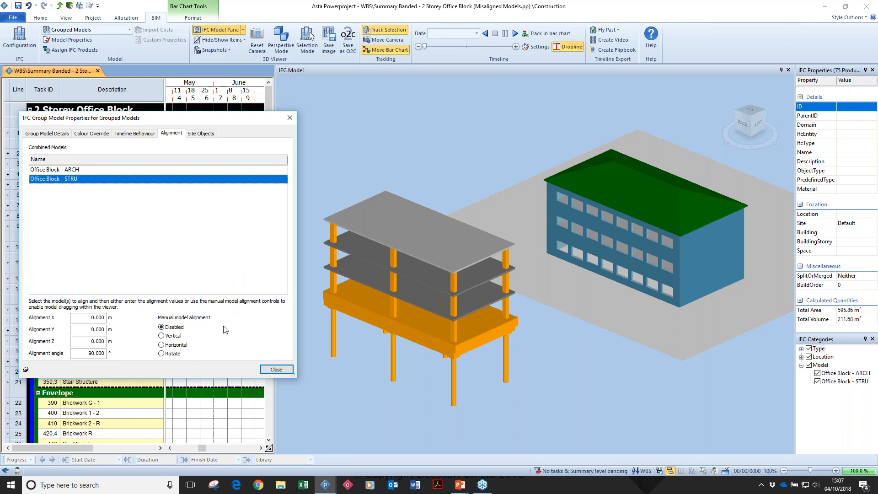
Align Office Block - STRU manually in the horizontal plane inside the architectural building, to about -11.47 m in X and -24.44 m in Z.
left_click(173, 346)
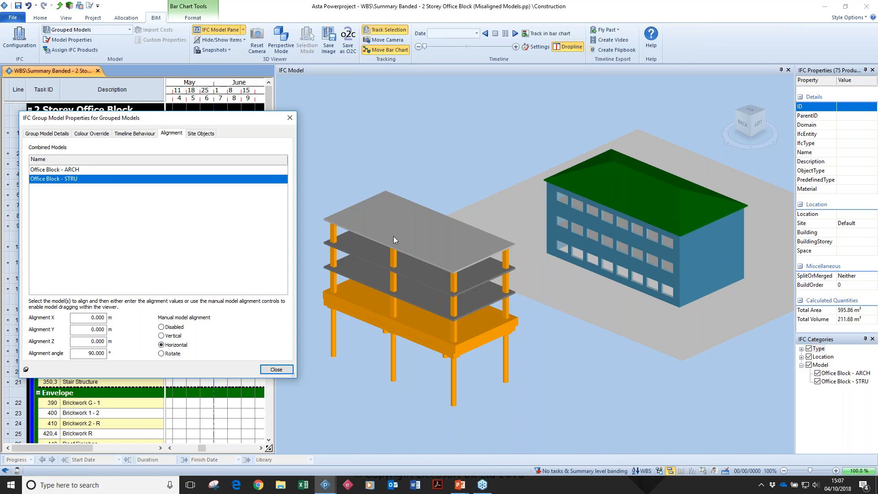
left_click_drag(393, 236, 616, 204)
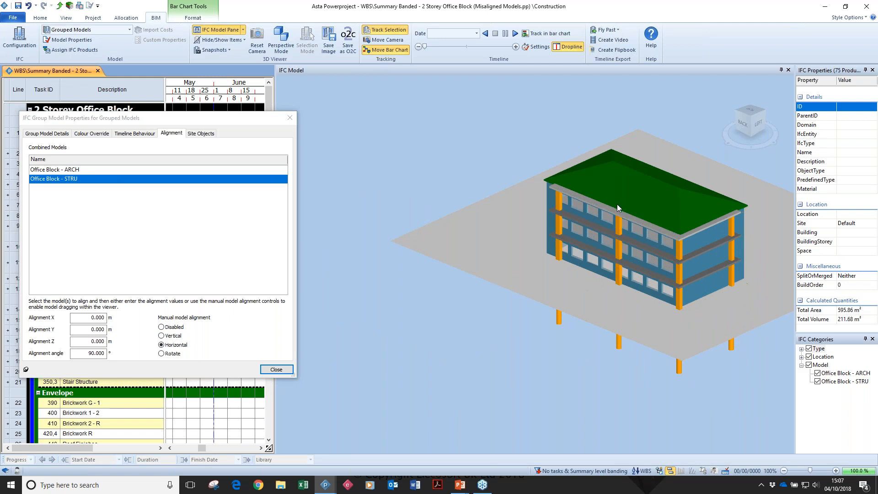
scroll(696, 273, "up", 10)
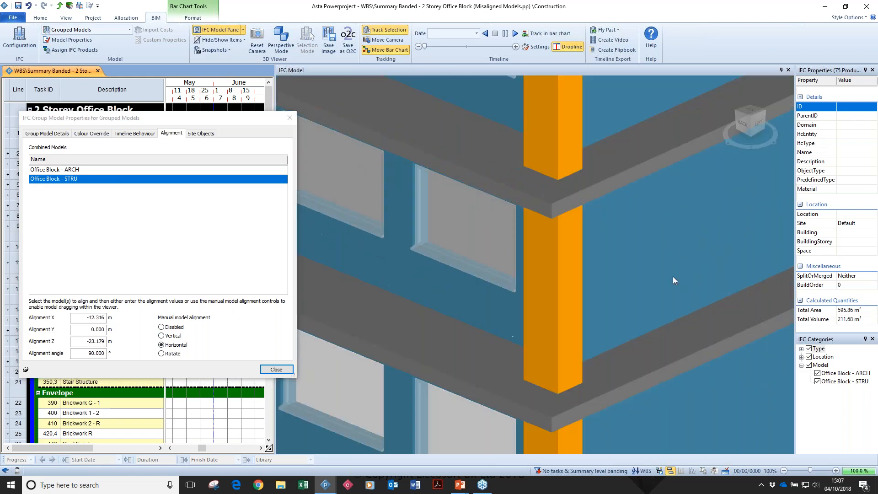
scroll(455, 390, "up", 8)
left_click_drag(483, 320, 500, 312)
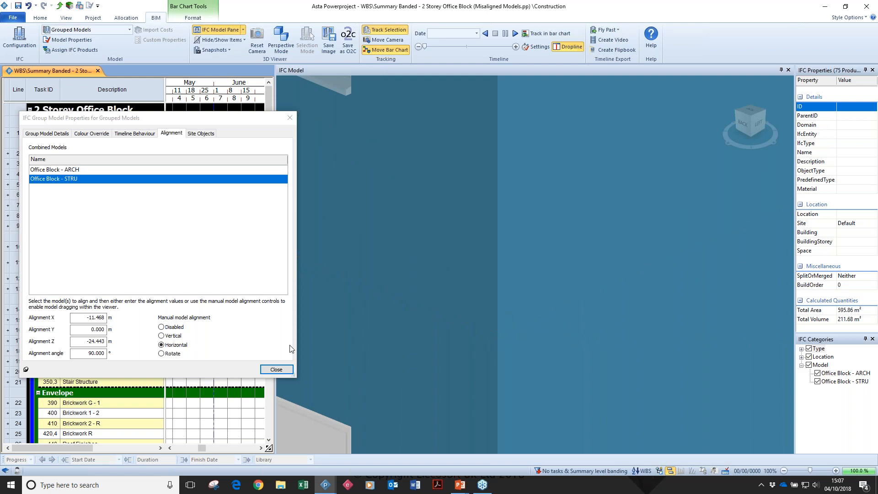
left_click(276, 370)
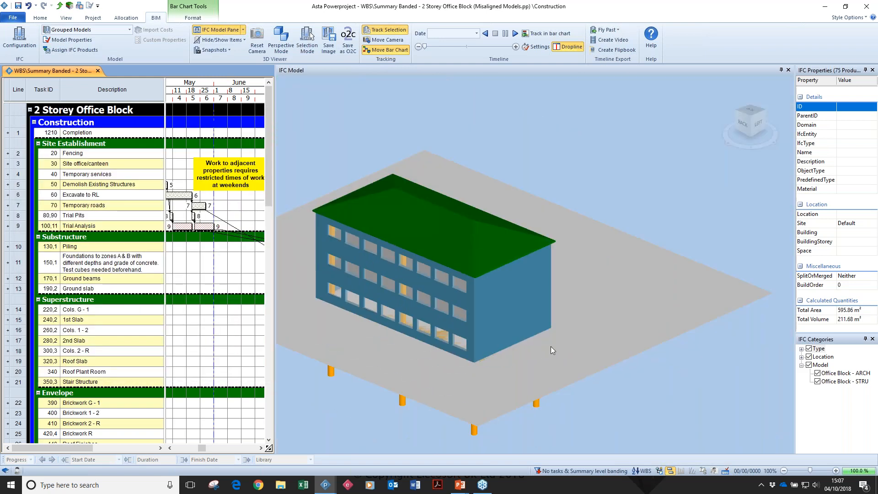
Play the construction timeline on the aligned office block and pause it on 20/11/2015.
left_click_drag(558, 342, 645, 344)
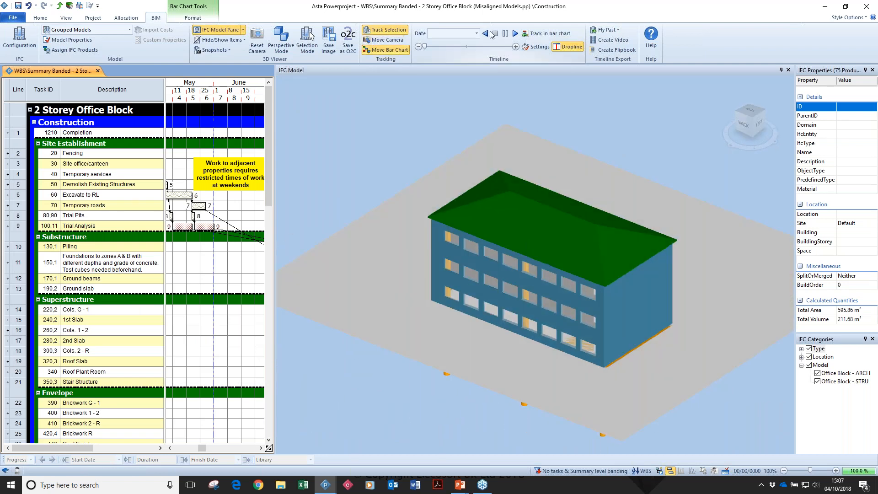
left_click_drag(424, 46, 462, 47)
left_click(516, 34)
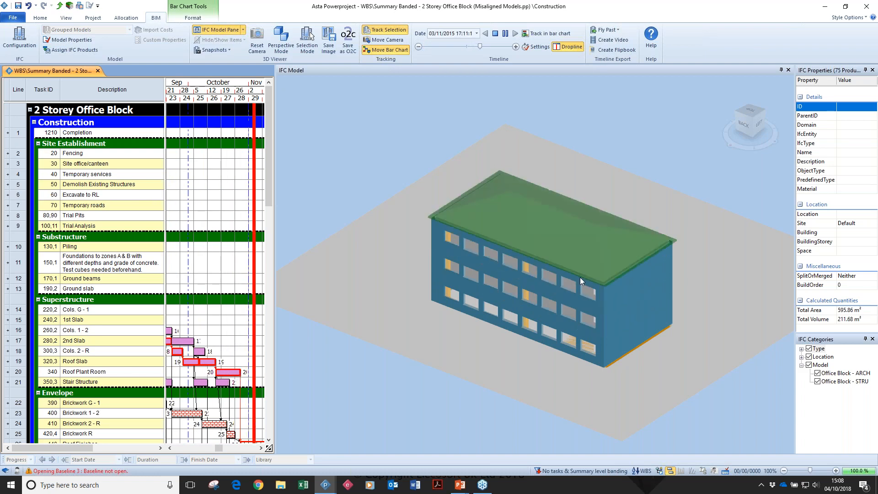
left_click(505, 34)
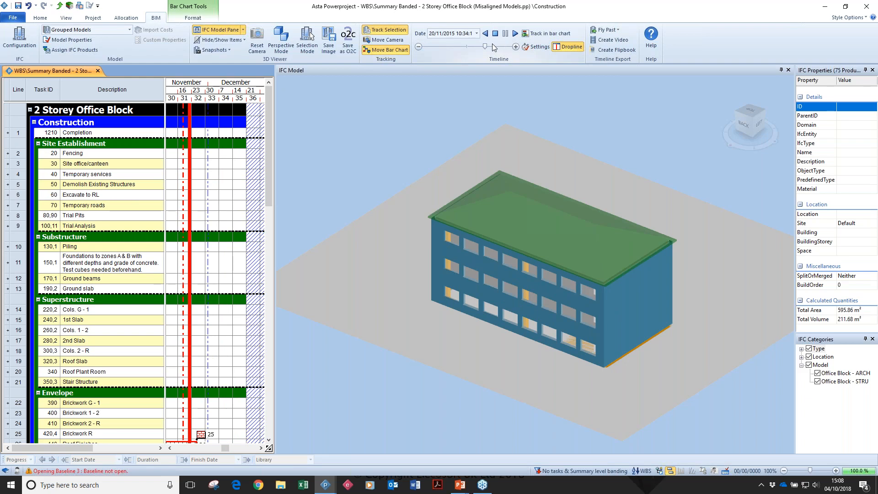
Add Asta Office Block.ifc as a further revision of the Office Block - ARCH model.
left_click(68, 40)
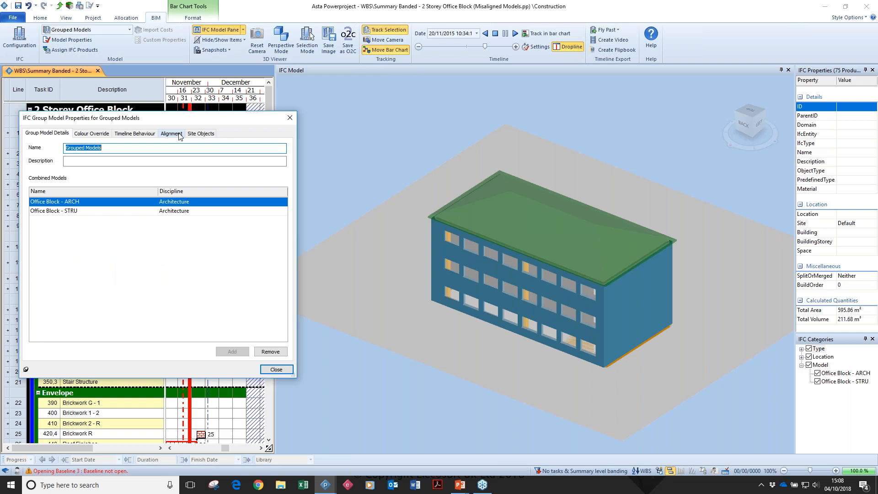
left_click(276, 369)
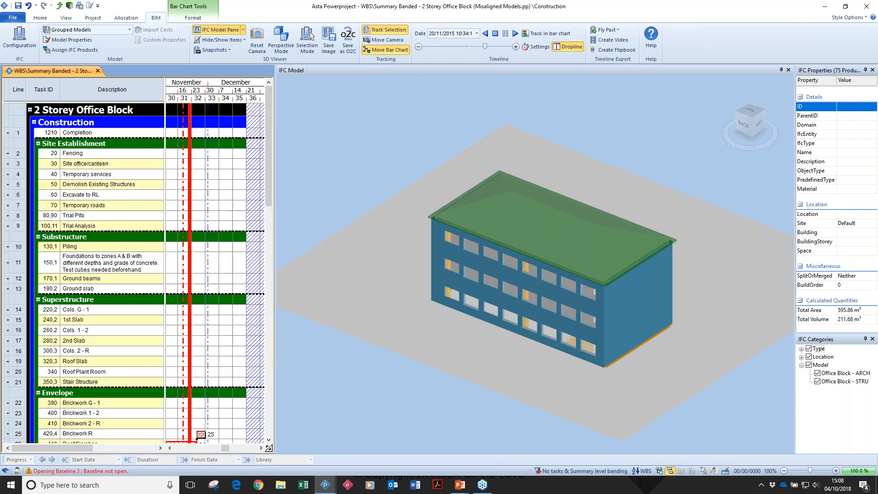
left_click(19, 39)
left_click(102, 87)
left_click(814, 470)
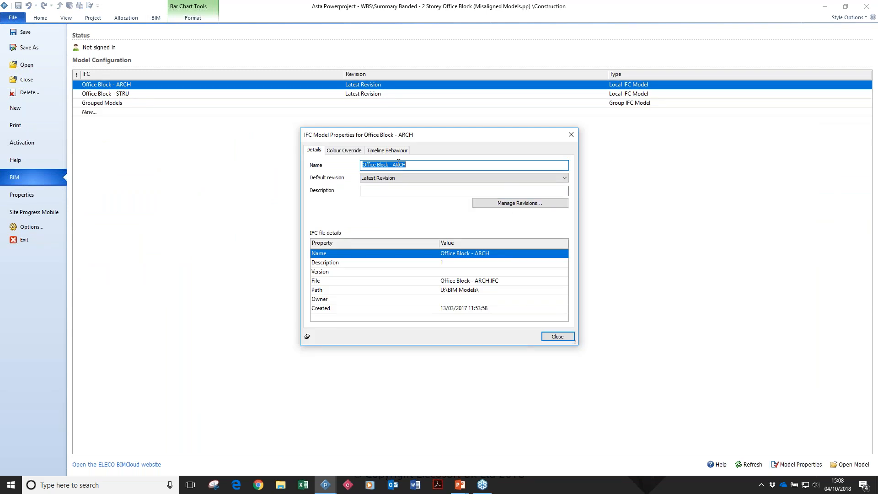
left_click(531, 205)
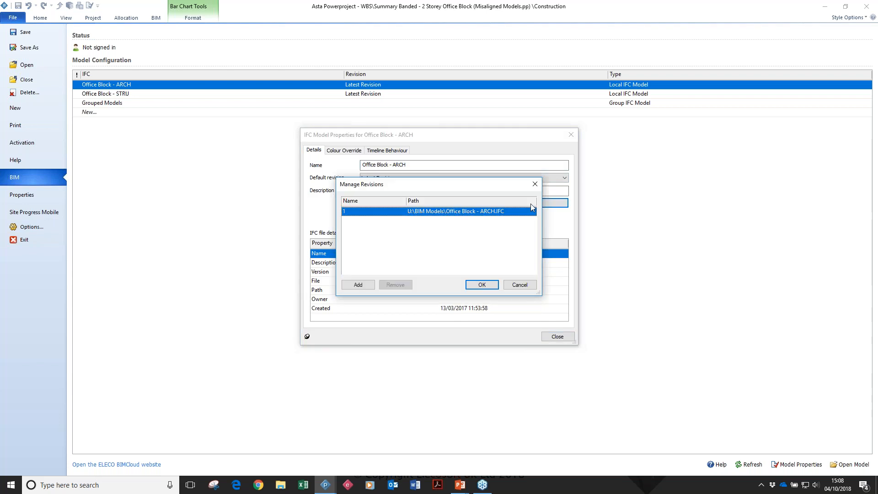
left_click(358, 285)
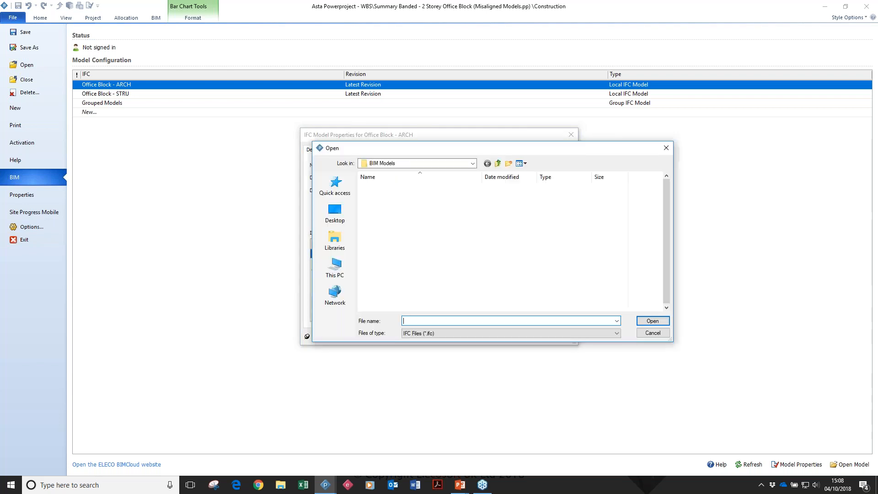
scroll(410, 270, "down", 1)
left_click(398, 230)
left_click(652, 320)
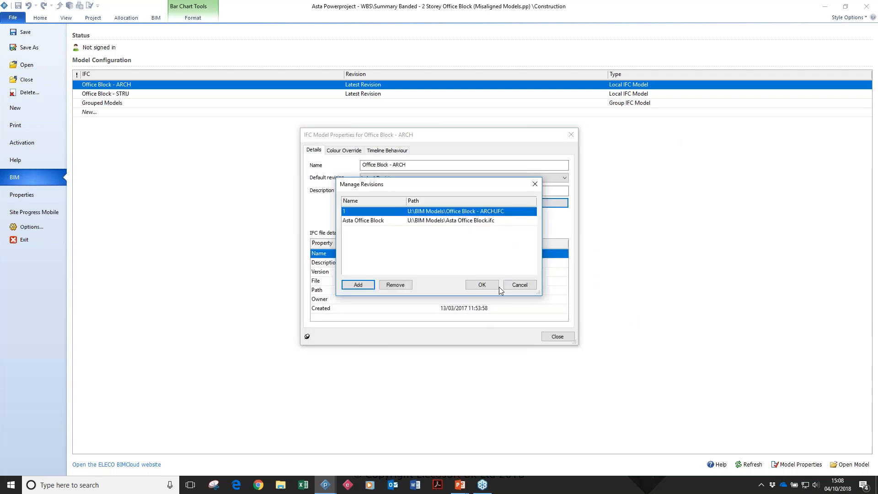
Name the added revision Rev 2 and close the Office Block - ARCH model properties.
left_click(396, 221)
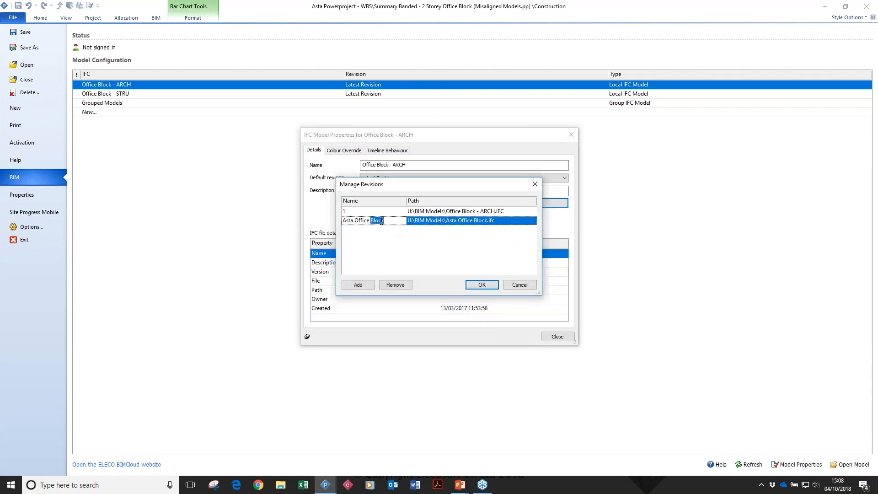
type("Rev 2")
left_click(491, 286)
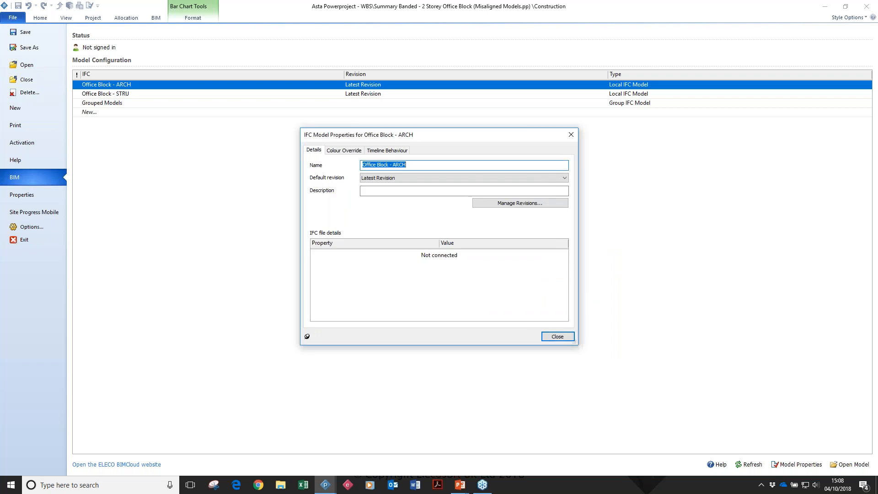
left_click(558, 336)
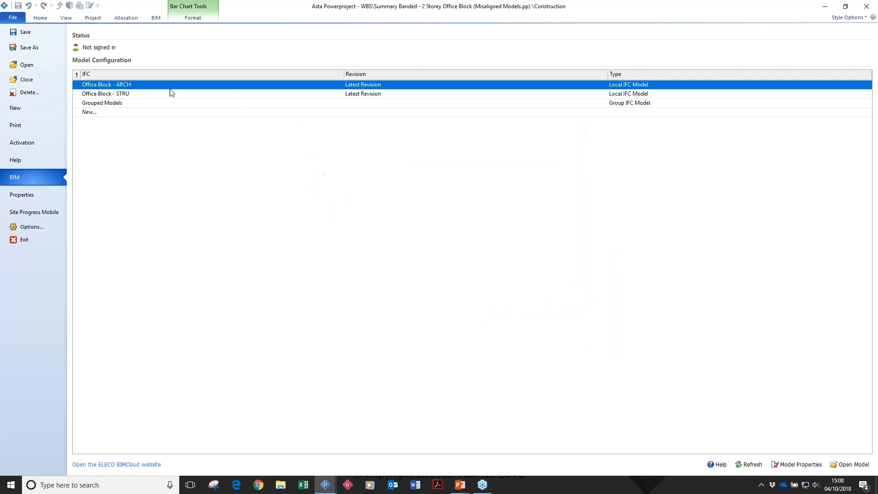
Load revision 1 of Office Block - ARCH from the available model revisions.
left_click(149, 20)
left_click(129, 29)
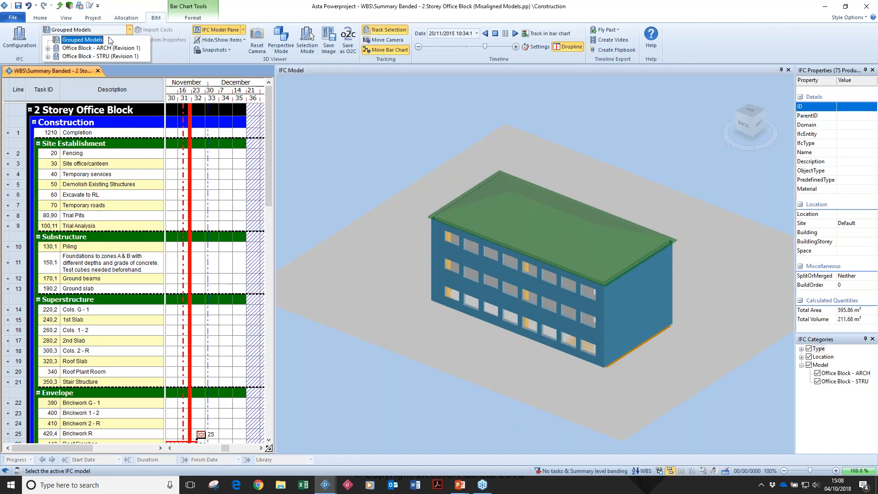
left_click(47, 48)
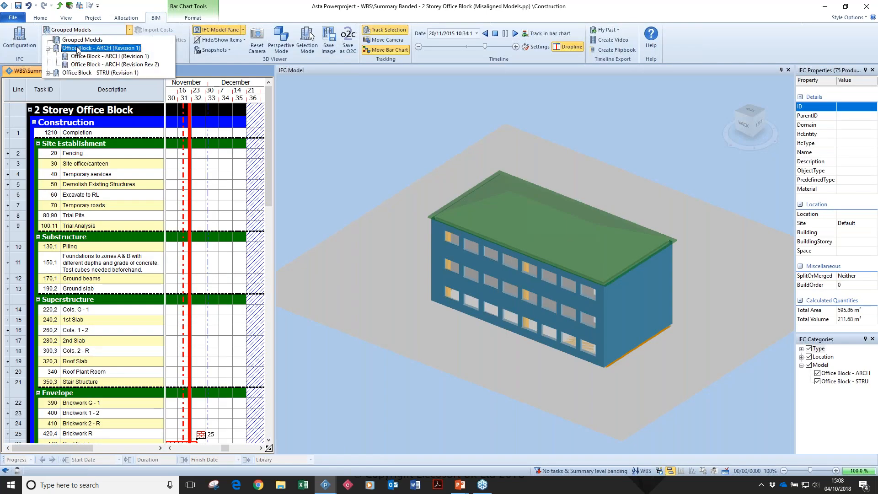
left_click(114, 56)
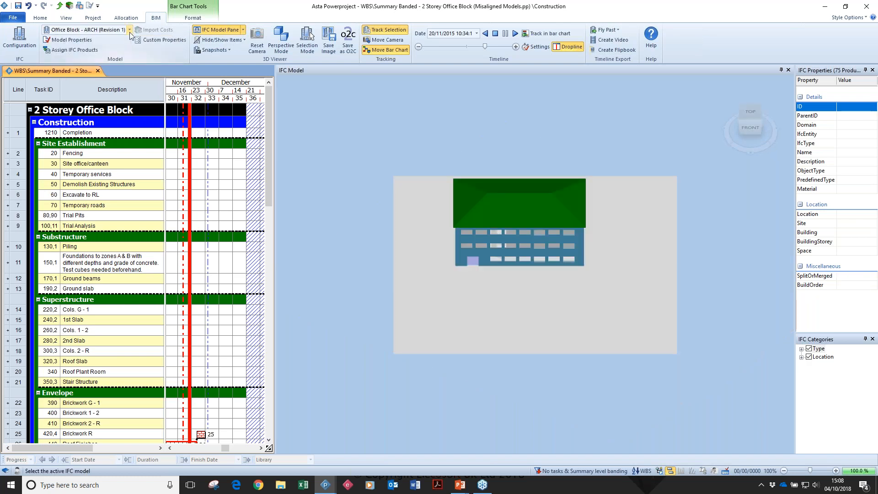
Load revision Rev 2 of Office Block - ARCH and inspect the building in 3D.
left_click(129, 30)
left_click(133, 64)
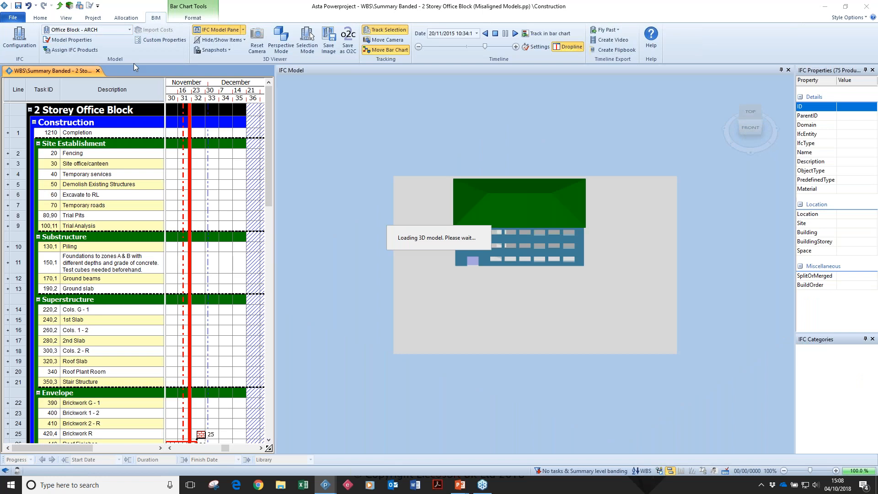
left_click_drag(520, 257, 534, 248)
scroll(551, 246, "up", 2)
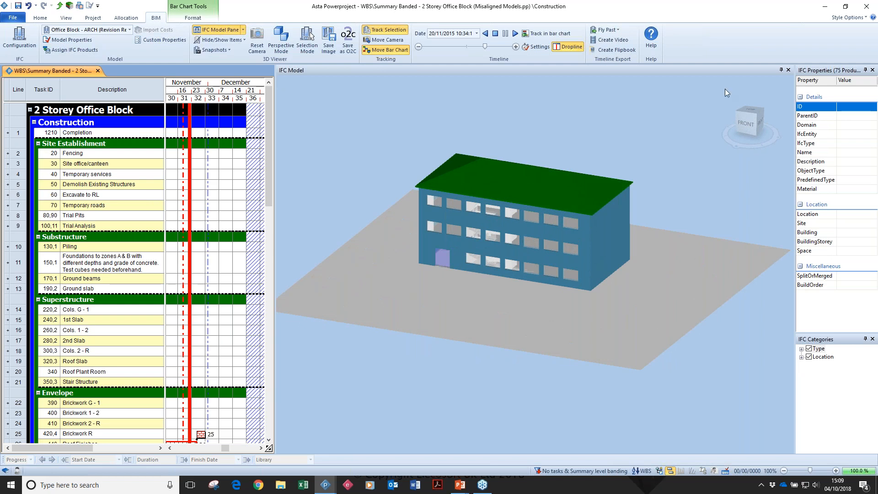
Close the 2 Storey Office Block project, return to University Build, and clear the element selection in its model.
left_click(866, 7)
key("Escape")
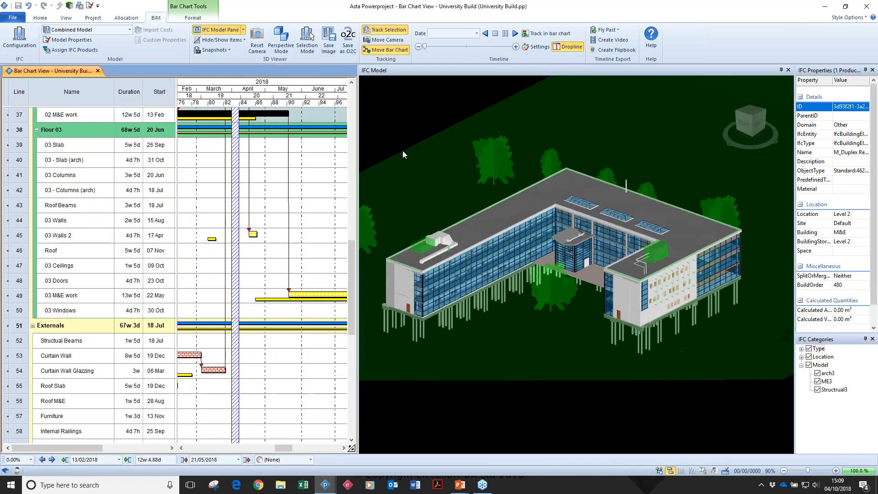
left_click(415, 114)
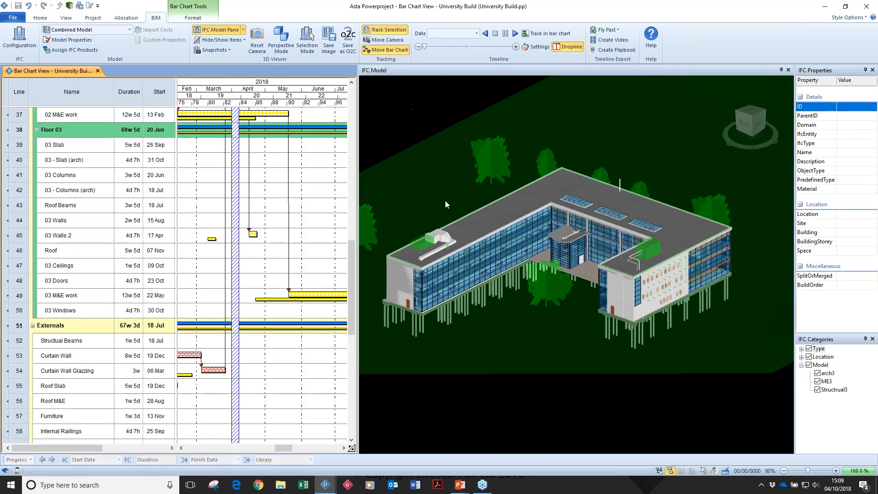
Select the main roof slab of the university model to view its properties and linked task.
left_click(465, 229)
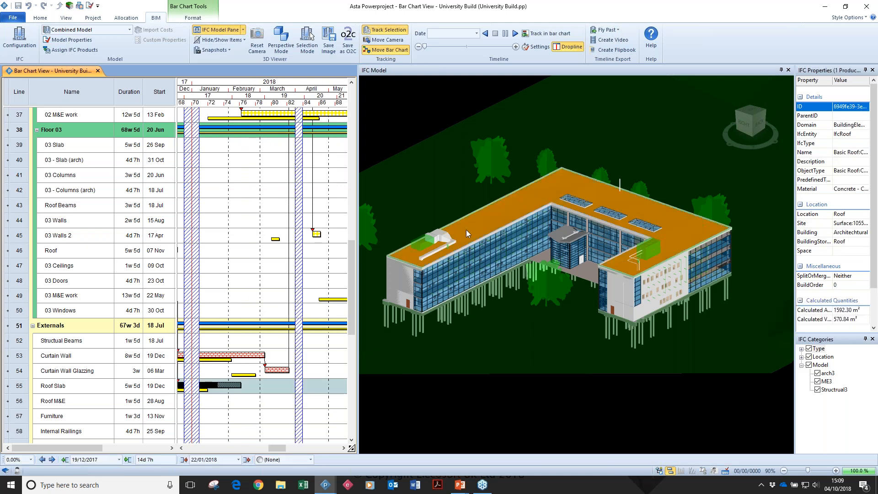
left_click(466, 229)
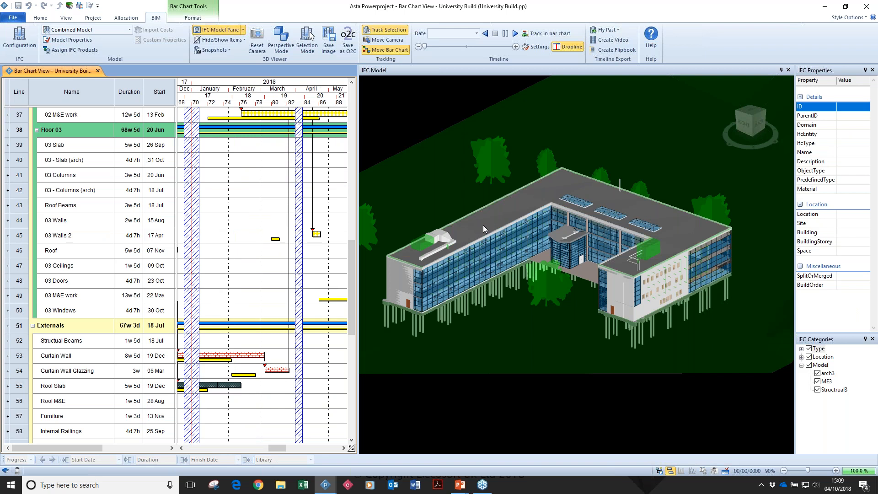
left_click(483, 225)
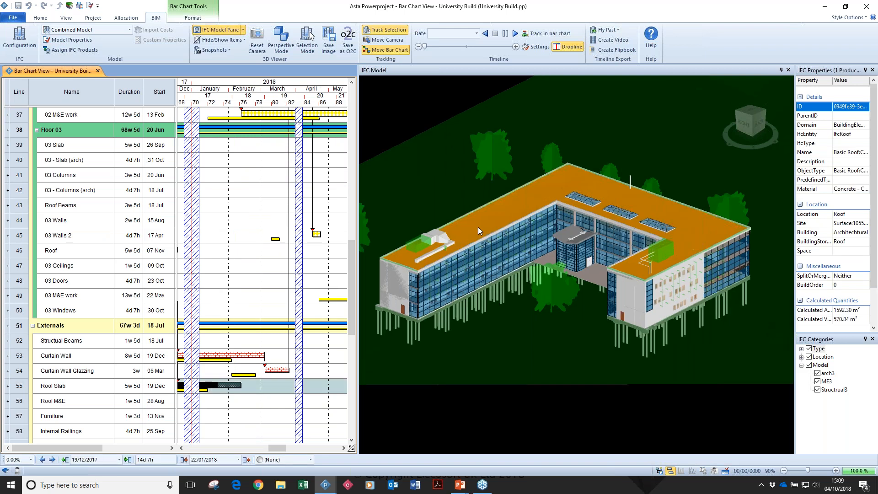
scroll(478, 224, "up", 3)
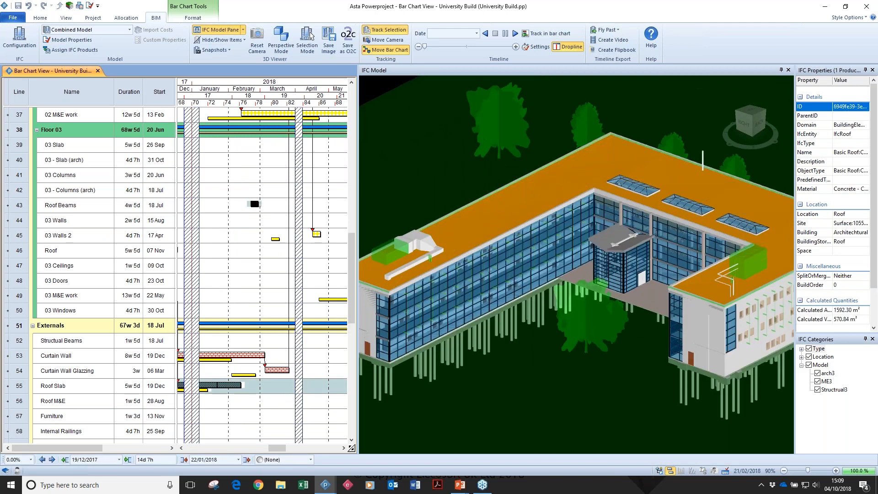
Select the Roof Beams task bar under Floor 03 and examine the ID property of the selected roof element.
left_click(254, 204)
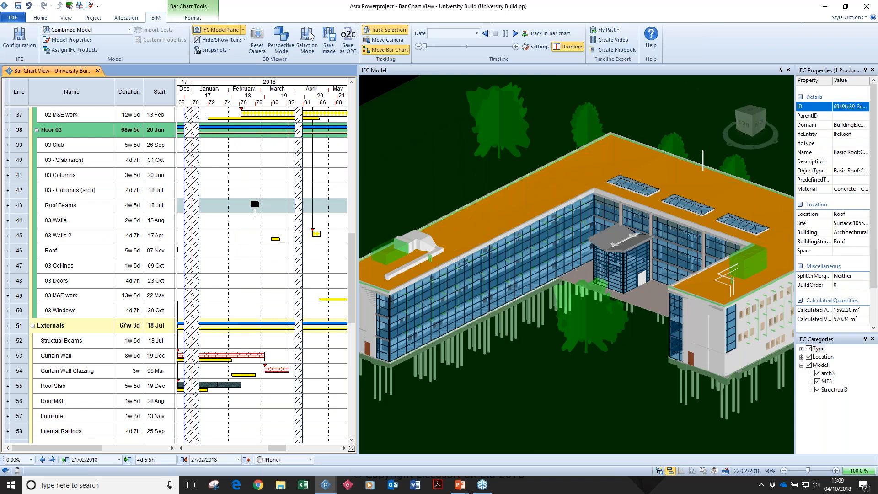
left_click(254, 204)
left_click(251, 206)
left_click(252, 206)
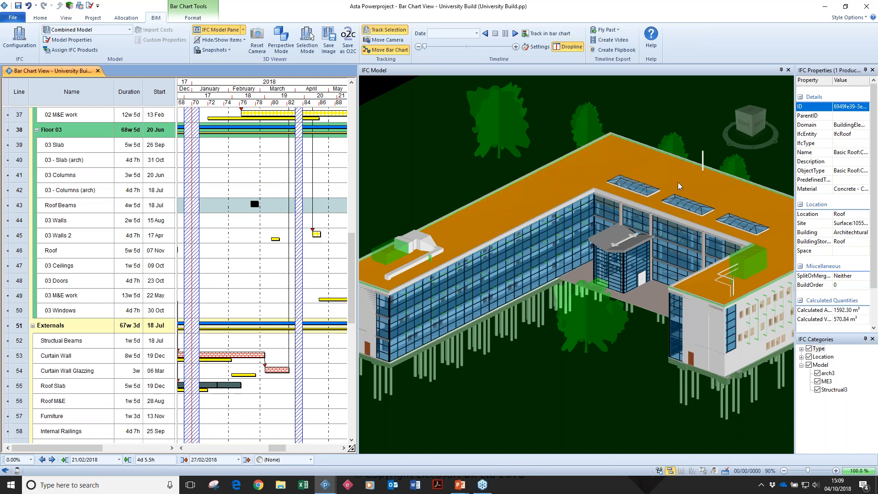
left_click(839, 109)
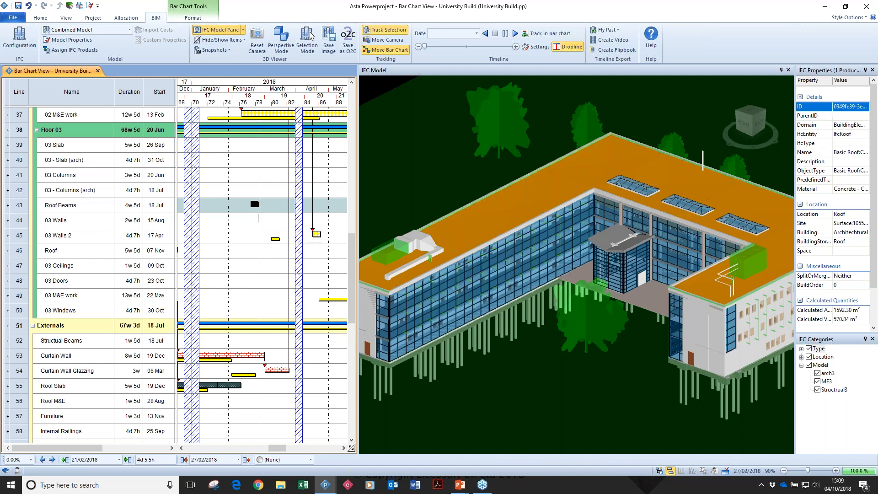
Check the selected roof element's ID property and delete the February 2018 Roof Beams task bar under Floor 03.
left_click(257, 212)
left_click(255, 205)
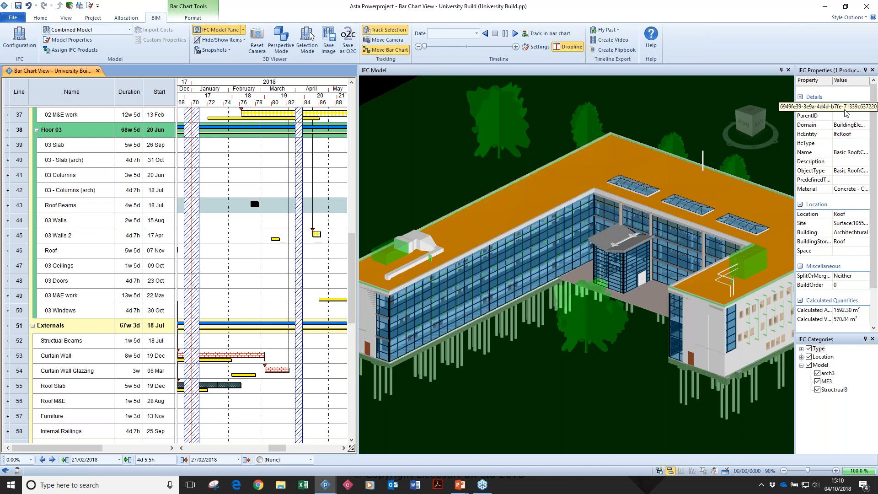
left_click(844, 109)
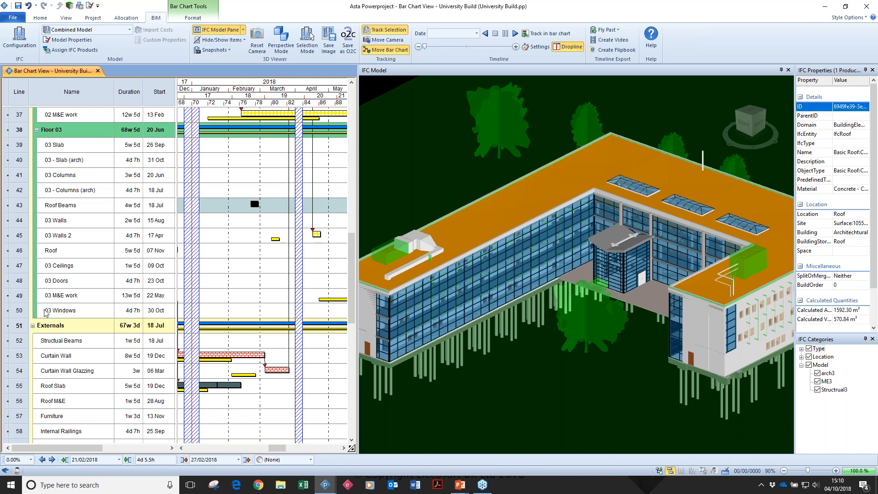
key("Delete")
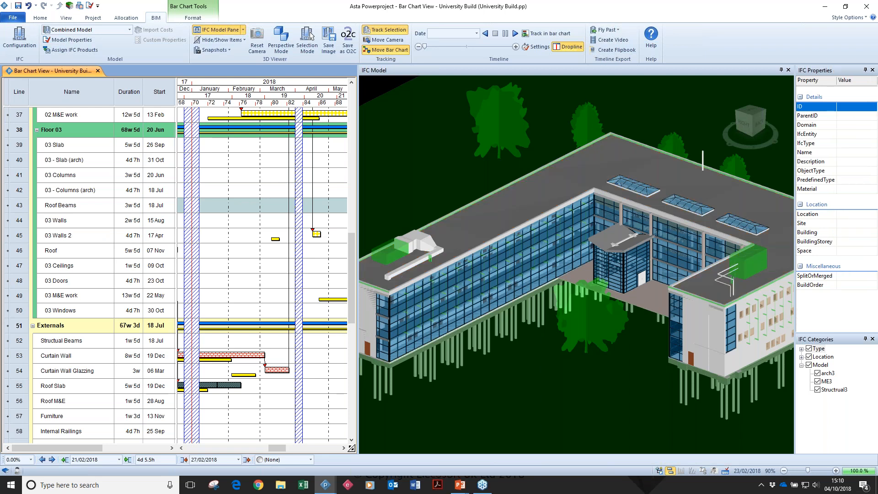
Examine the search criteria of the Roof - Slab (arch) IFC product search, including its IfcEntity condition.
left_click(1, 228)
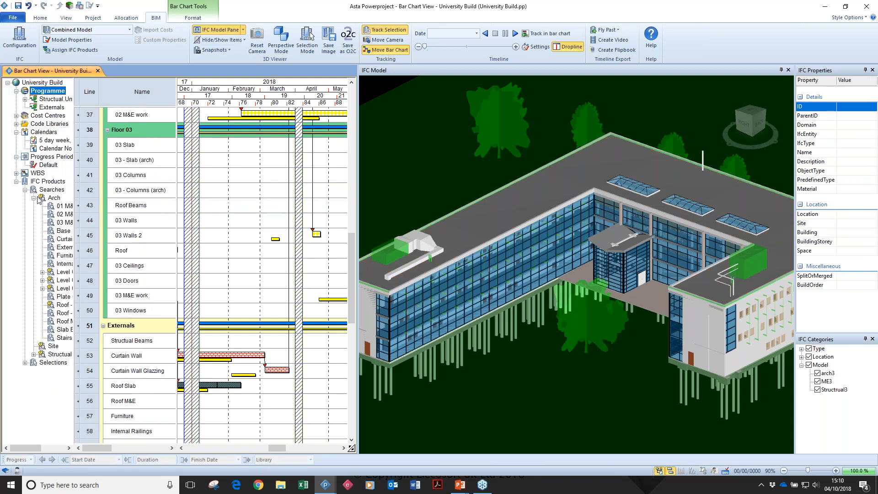
right_click(64, 314)
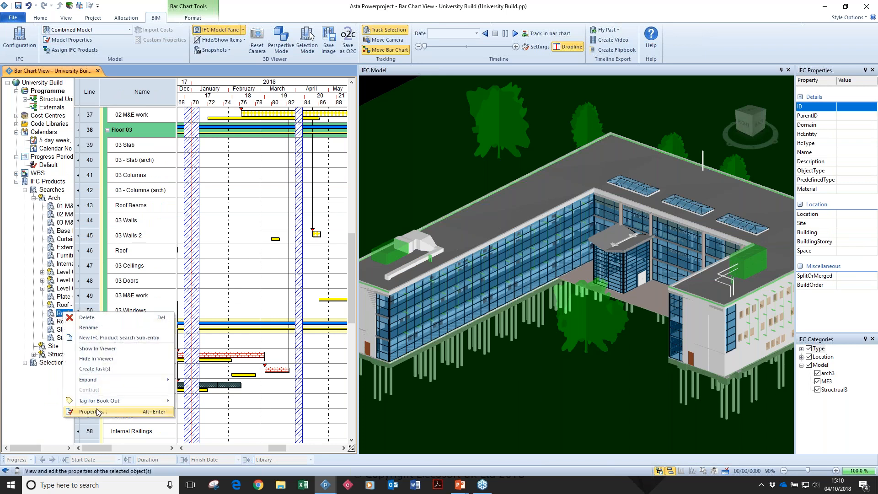
left_click(99, 412)
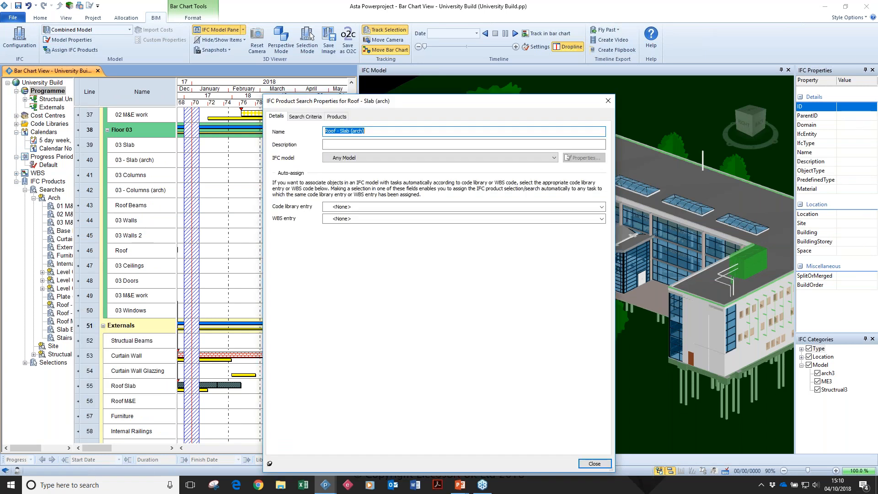
left_click(305, 116)
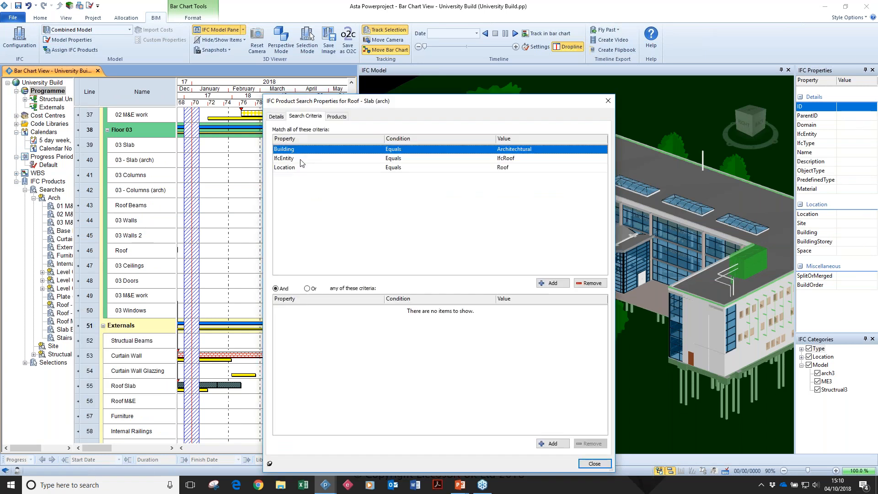
left_click(511, 158)
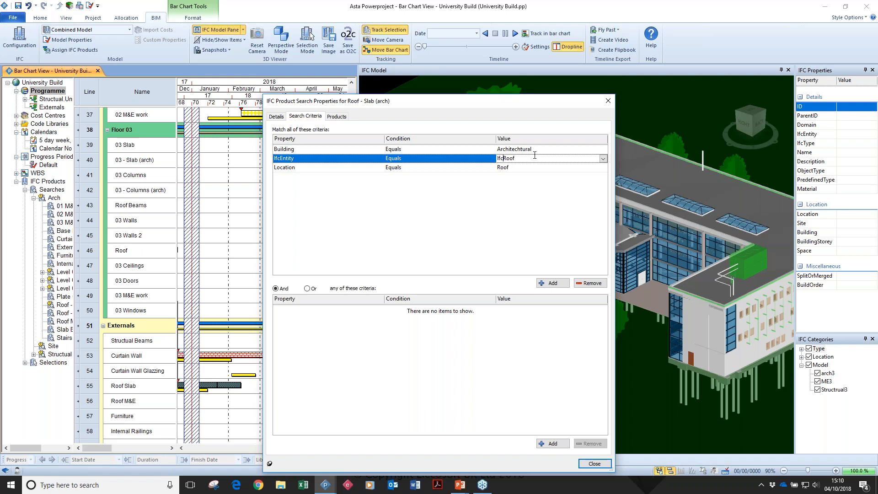
left_click(593, 463)
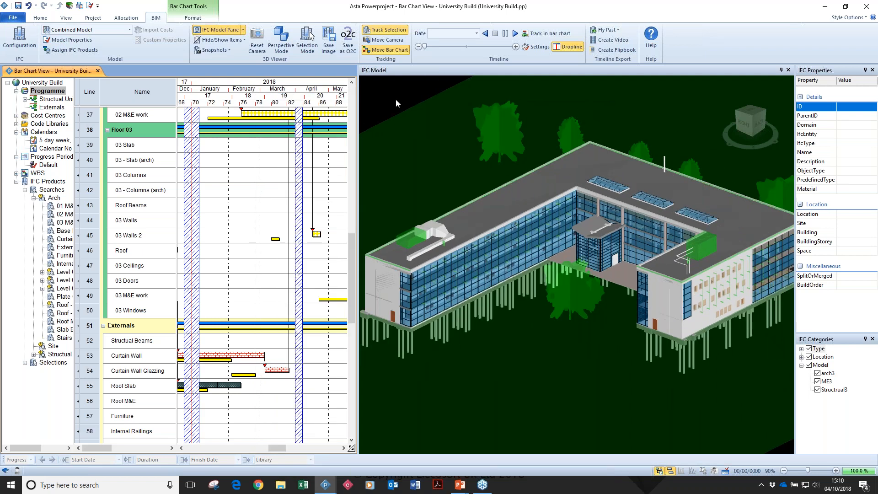
Hide the project tree and open the site objects settings of the Combined Model.
scroll(590, 178, "down", 5)
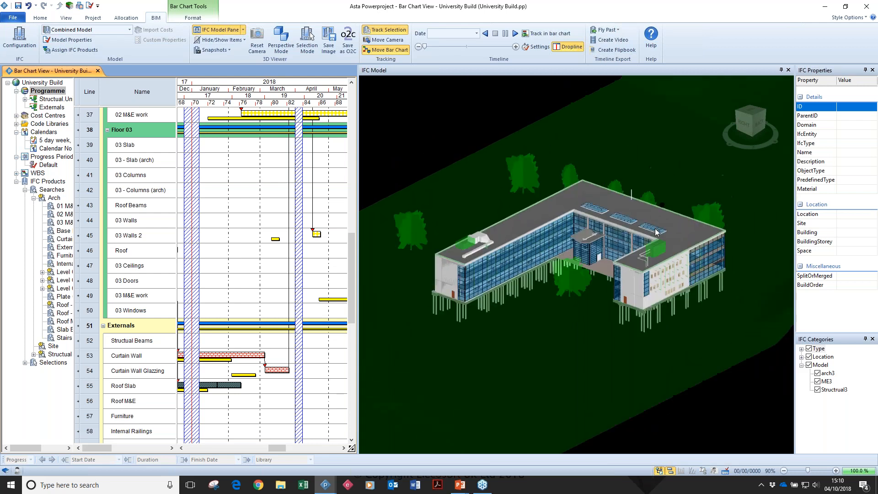
left_click_drag(655, 228, 648, 230)
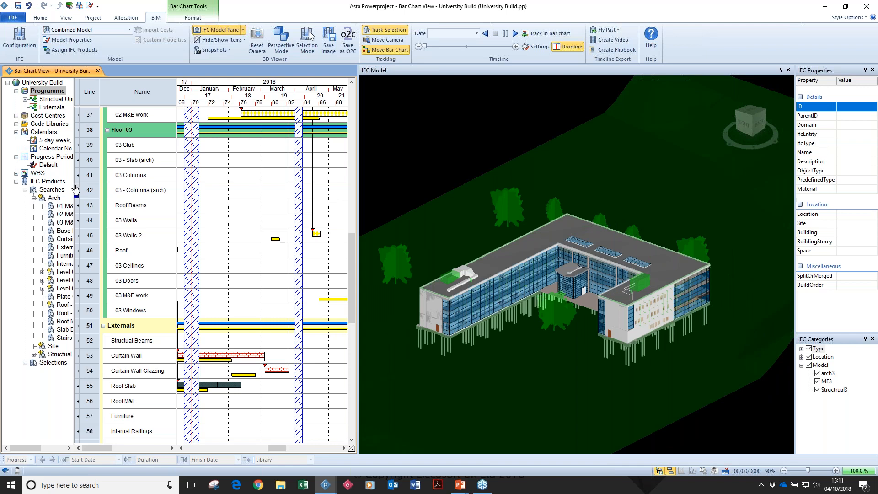
left_click_drag(75, 188, 1, 207)
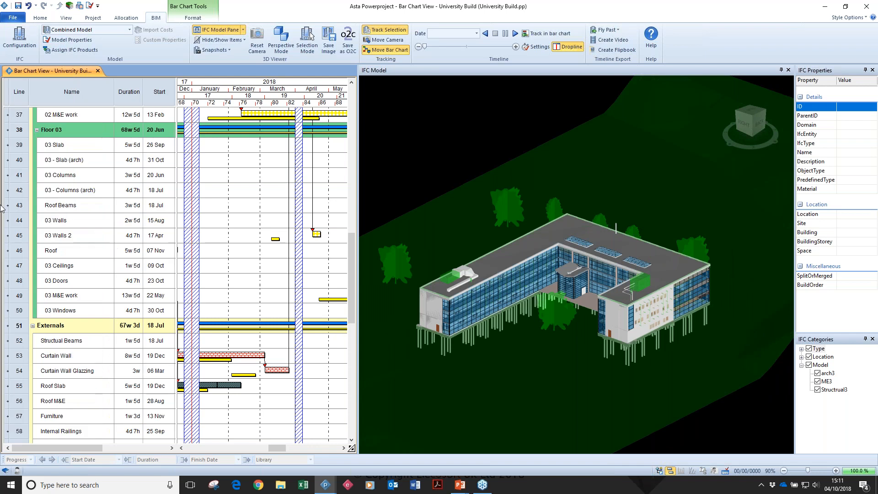
left_click(62, 42)
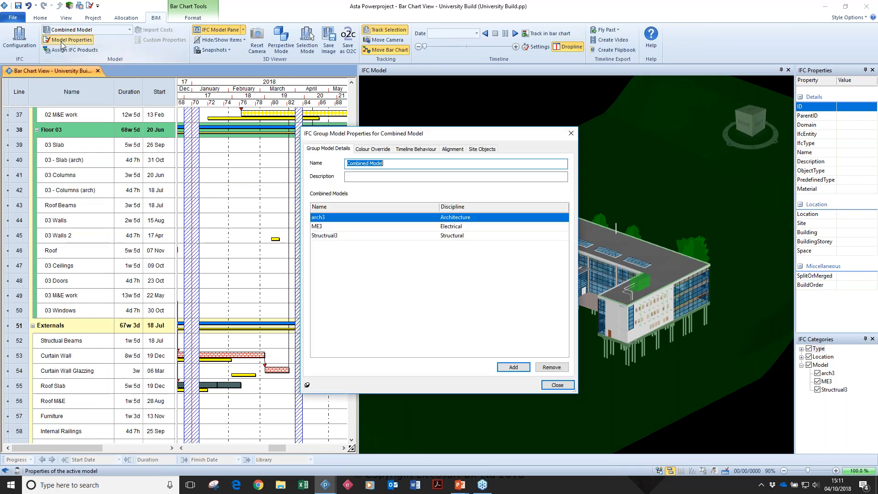
left_click_drag(412, 133, 143, 93)
left_click(210, 109)
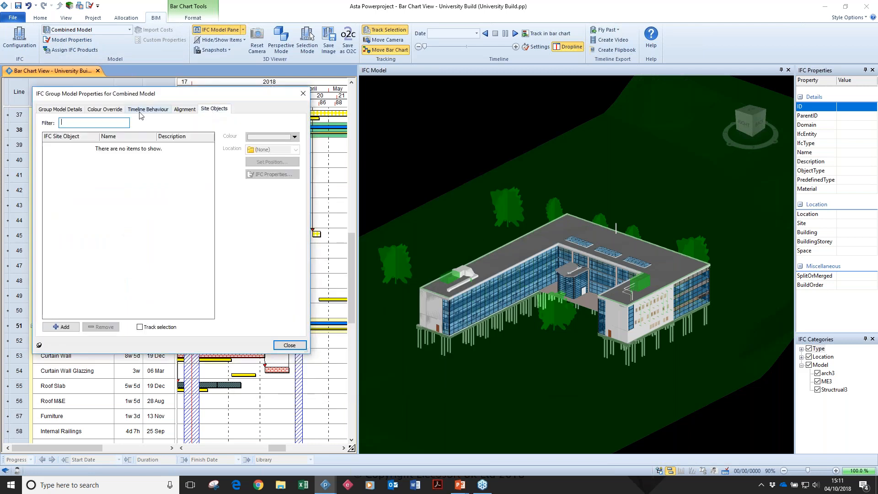
Add a site object to the Combined Model from the local IFC file Site Object - Tower Crane.
left_click(72, 329)
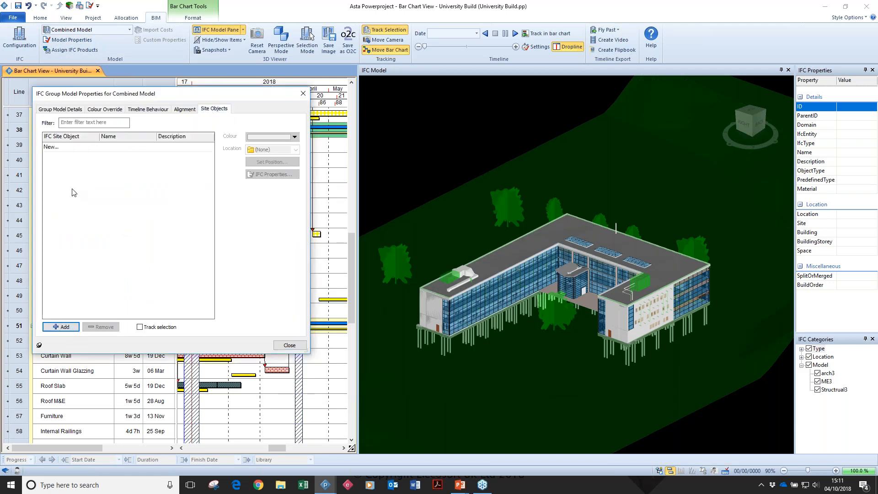
left_click(60, 150)
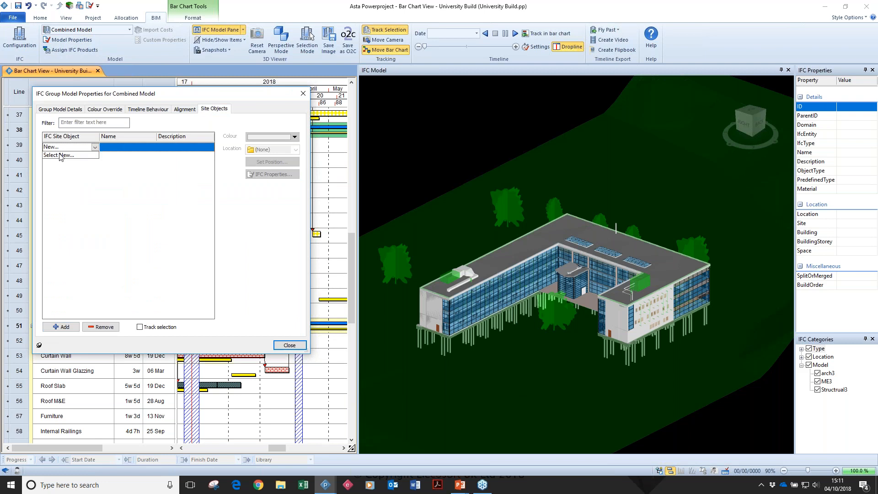
left_click(61, 156)
left_click(426, 205)
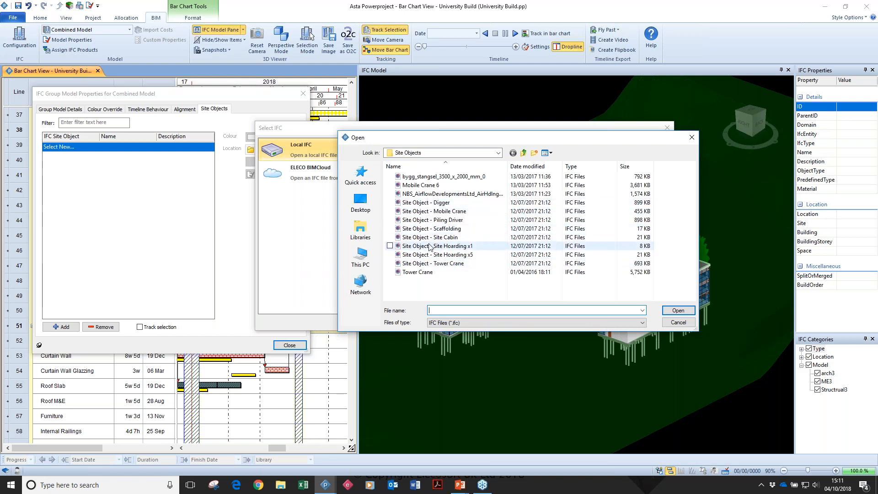
left_click(435, 265)
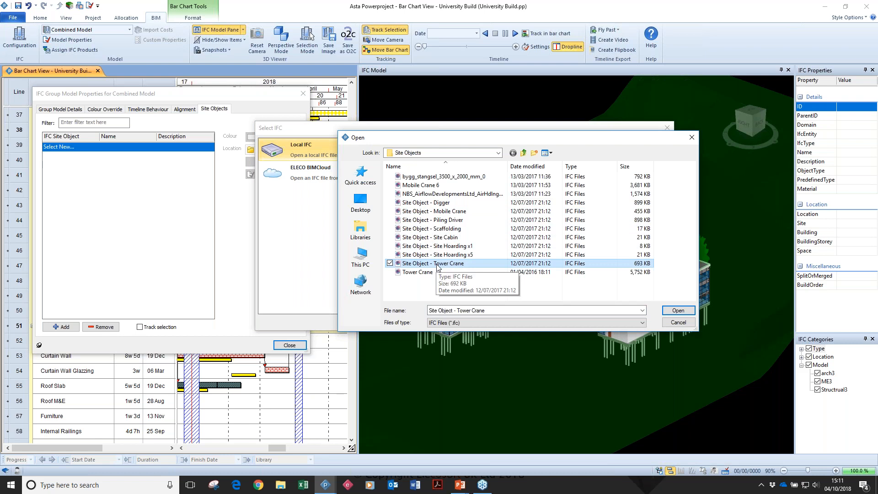
left_click(692, 310)
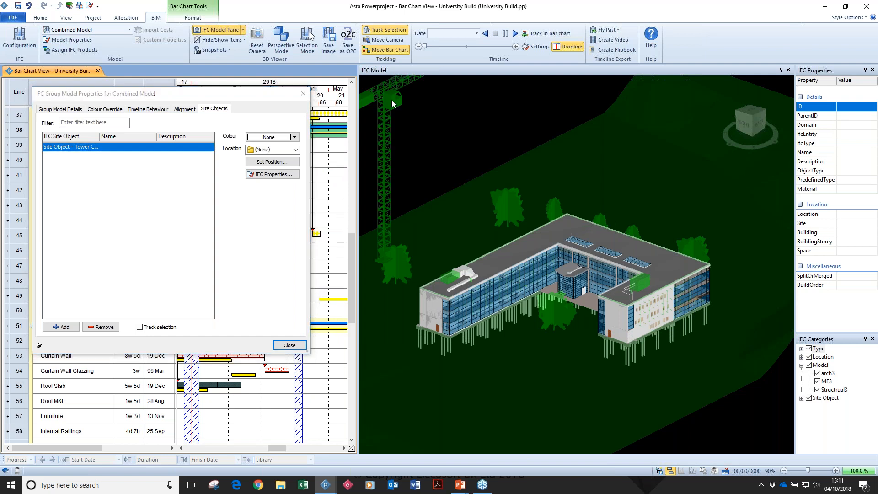
Scale the tower crane to 80%, position it in front of the building's open courtyard, and rotate its jib.
left_click(392, 100)
left_click(271, 162)
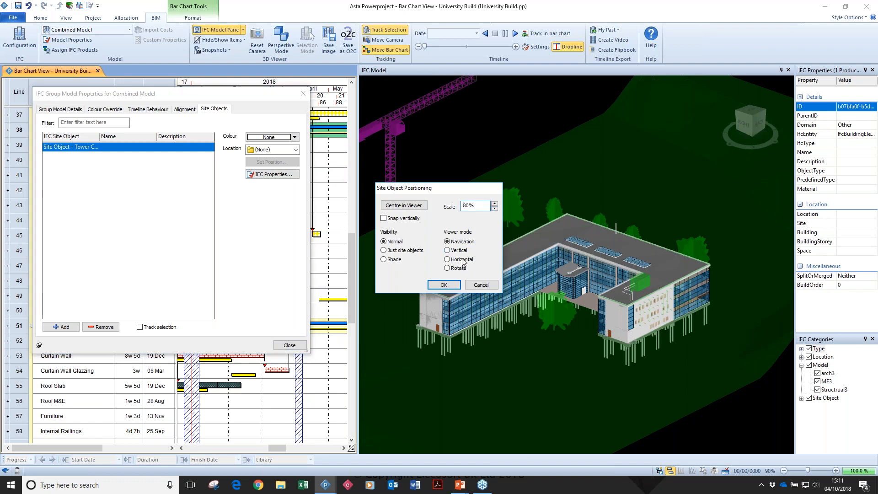
left_click_drag(396, 131, 588, 256)
left_click(447, 250)
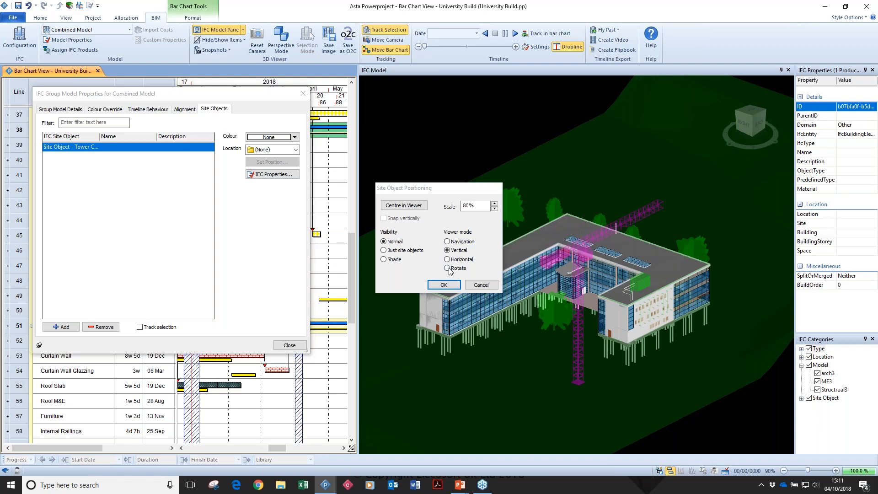
left_click(448, 268)
left_click_drag(594, 238, 506, 235)
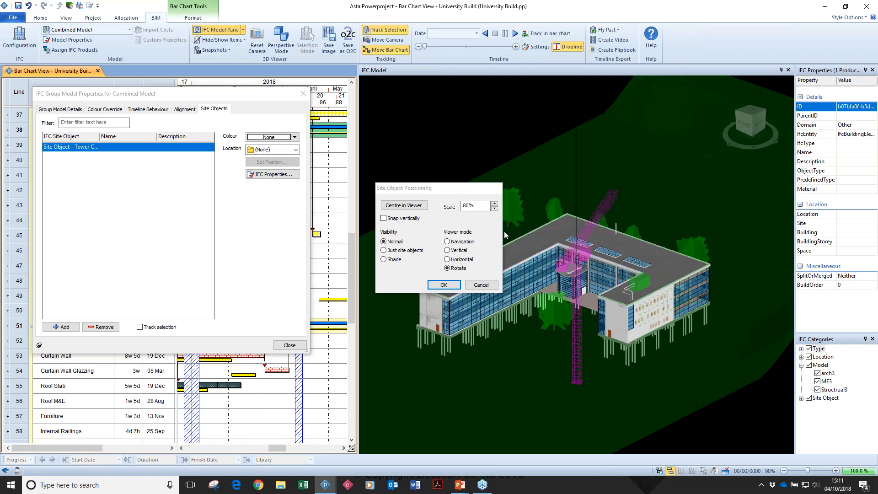
left_click(444, 285)
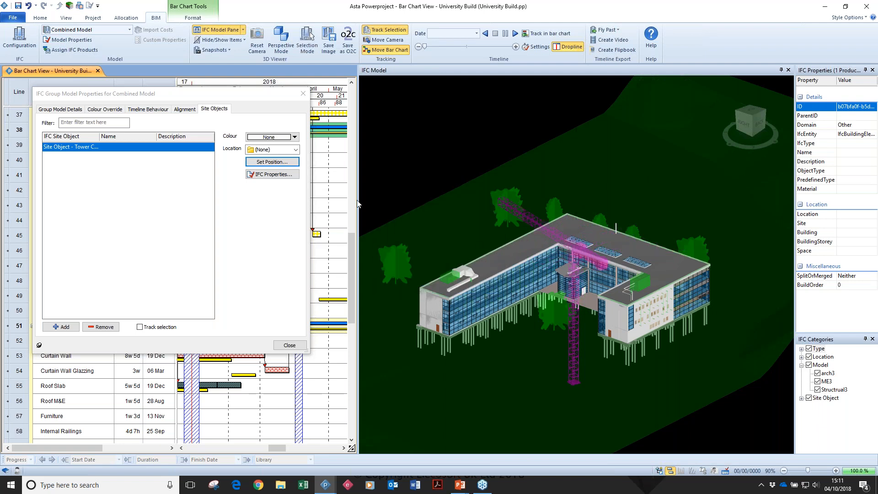
Colour the tower crane dark red and clear its selection to view the building and crane from behind.
left_click(285, 139)
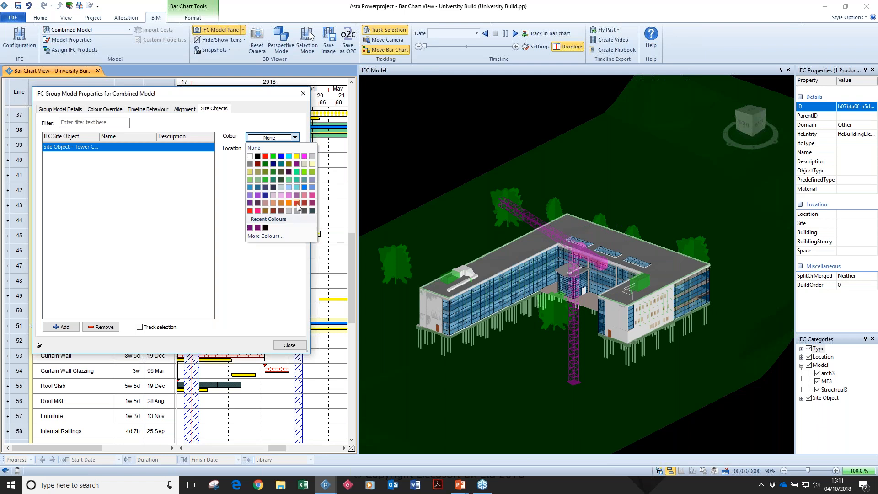
left_click(307, 206)
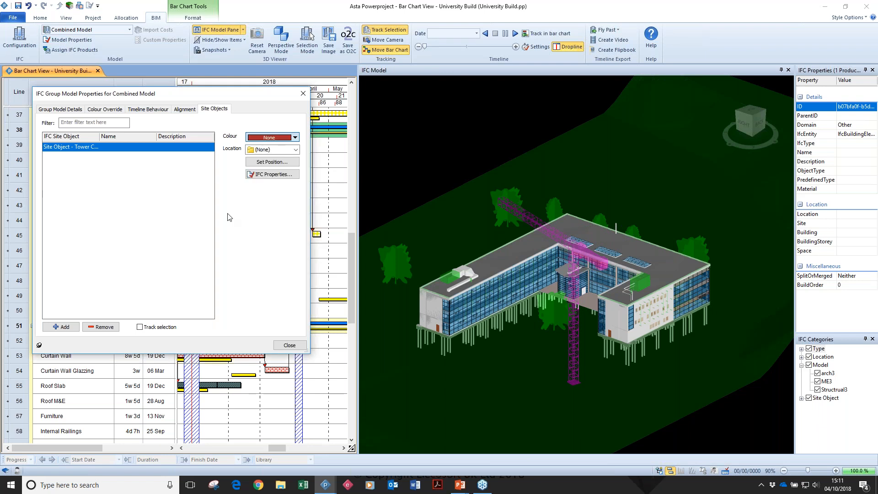
left_click(418, 140)
mouse_move(631, 258)
left_mouse_down()
mouse_move(619, 263)
mouse_move(630, 260)
left_mouse_up()
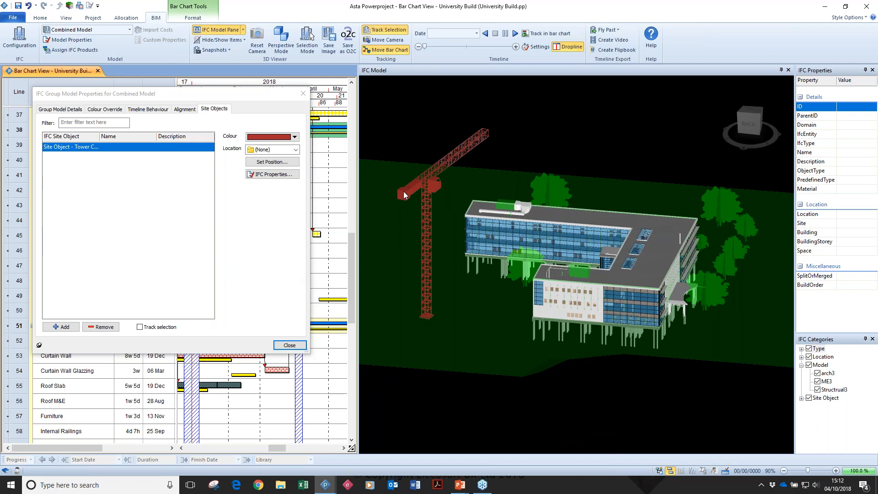
Add a second Site Object - Tower Crane to the Combined Model's site objects.
left_click(64, 326)
left_click(67, 157)
left_click(69, 172)
Position the second tower crane on the opposite side of the building from the red one, and rotate its jib towards the building.
left_click(286, 164)
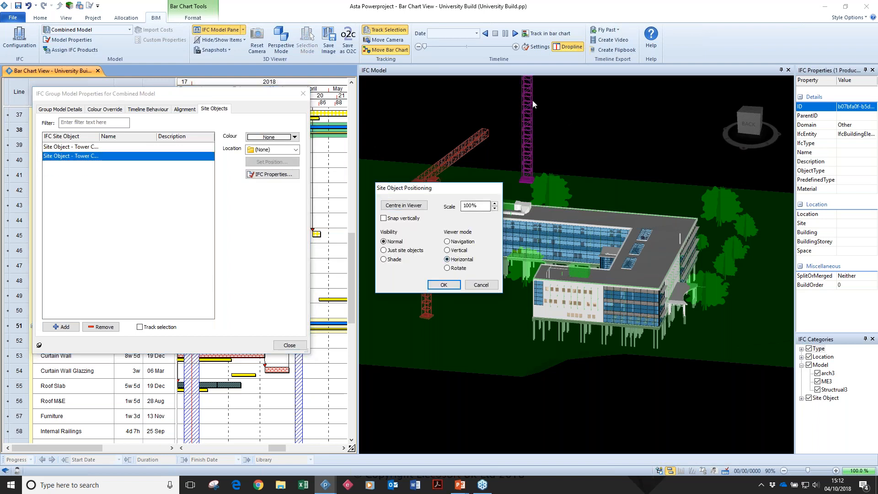
left_click_drag(529, 99, 716, 156)
left_click(455, 251)
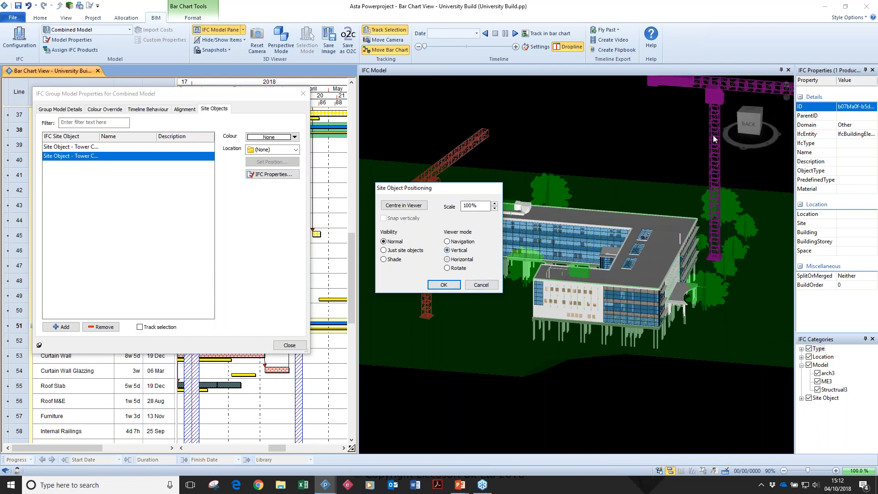
left_click_drag(715, 103, 722, 156)
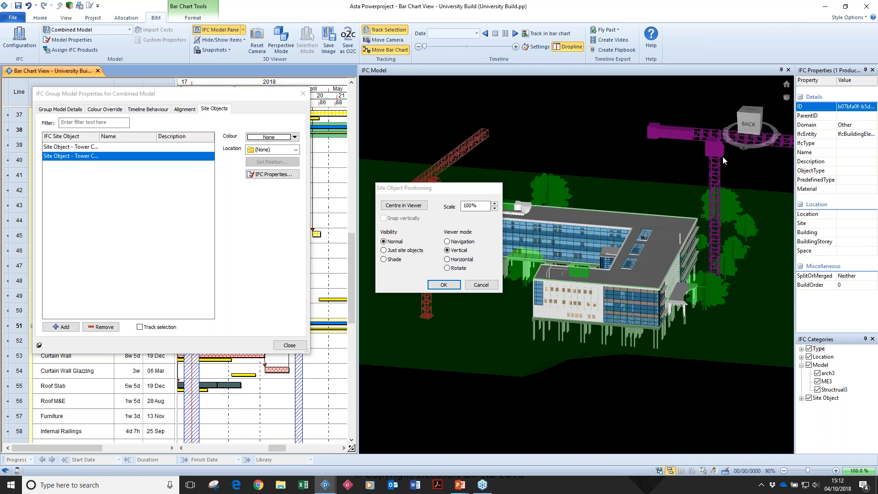
left_click(447, 269)
mouse_move(697, 144)
left_mouse_down()
mouse_move(716, 144)
mouse_move(696, 146)
left_mouse_up()
left_click_drag(447, 163, 405, 180)
left_click(458, 285)
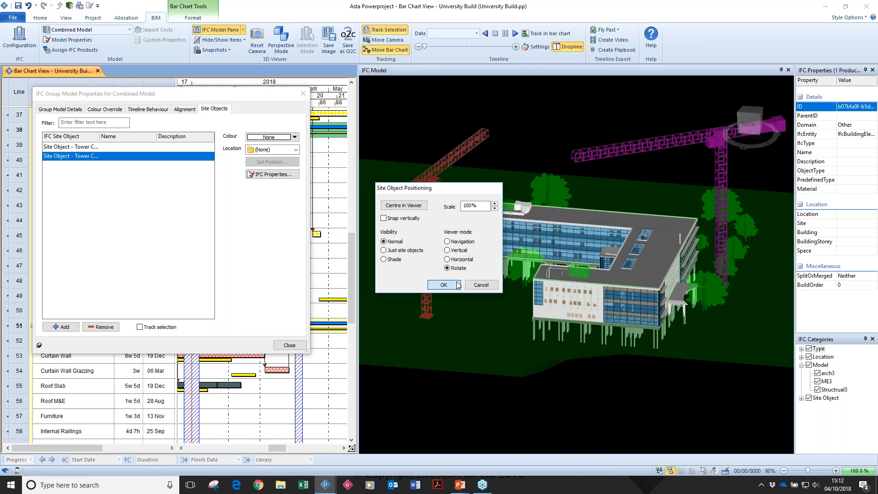
left_click(289, 346)
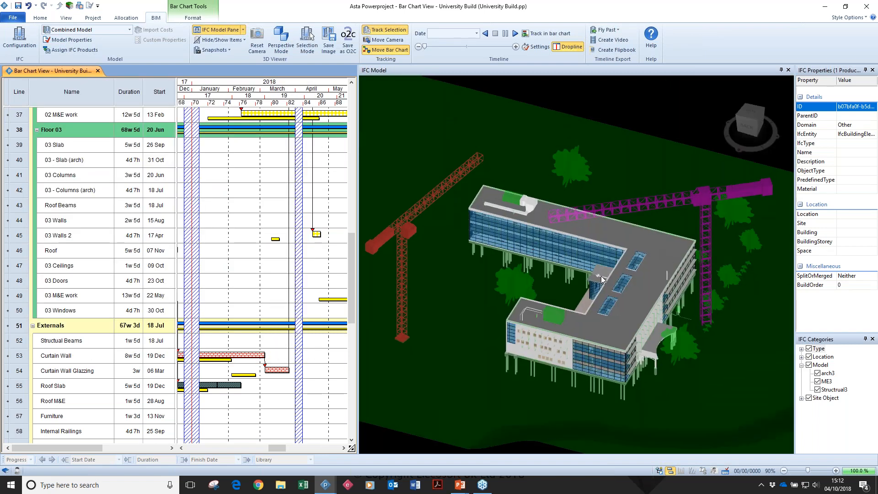
Add tasks named Tower Crane 1 and Tower Crane 2 below the Externals group.
scroll(92, 274, "down", 5)
left_click(72, 325)
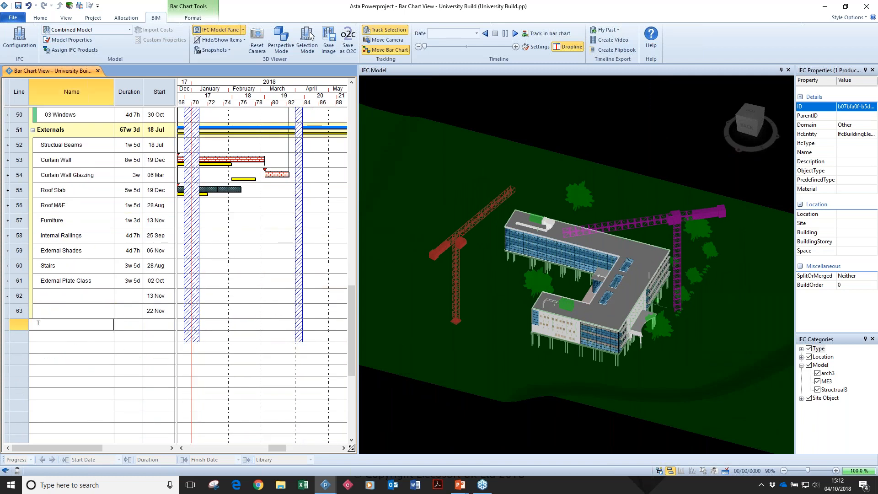
type("Tower Crane 1")
key("Return")
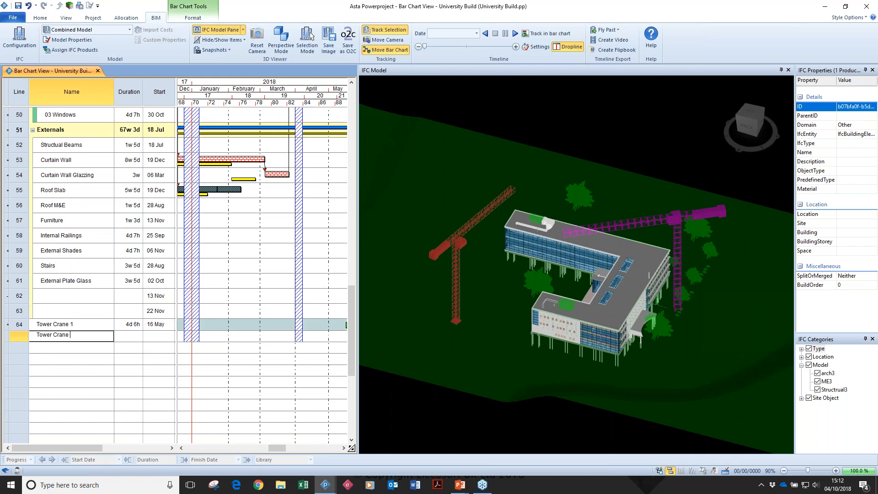
Assign the red tower crane to the Tower Crane 1 task with a bar starting 04/11/2016.
left_click_drag(273, 449, 219, 448)
left_click_drag(457, 241, 279, 325)
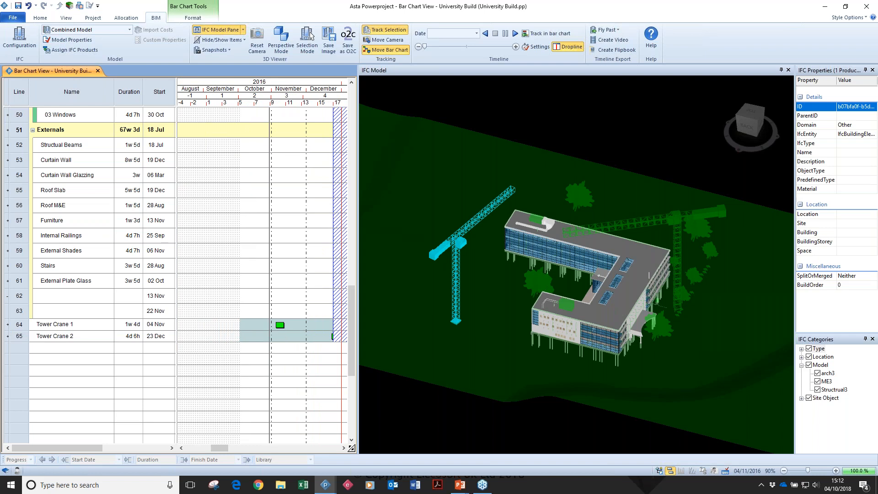
left_click_drag(219, 448, 254, 448)
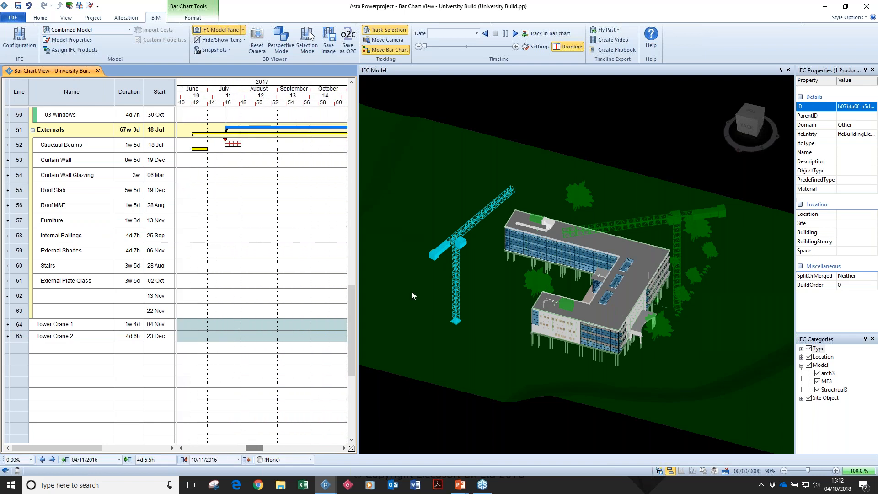
Assign the red tower crane to Tower Crane 1 with a second bar starting 25/08/2017 and IFC task type Demolition.
left_click_drag(461, 242, 273, 325)
right_click(274, 324)
left_click(293, 319)
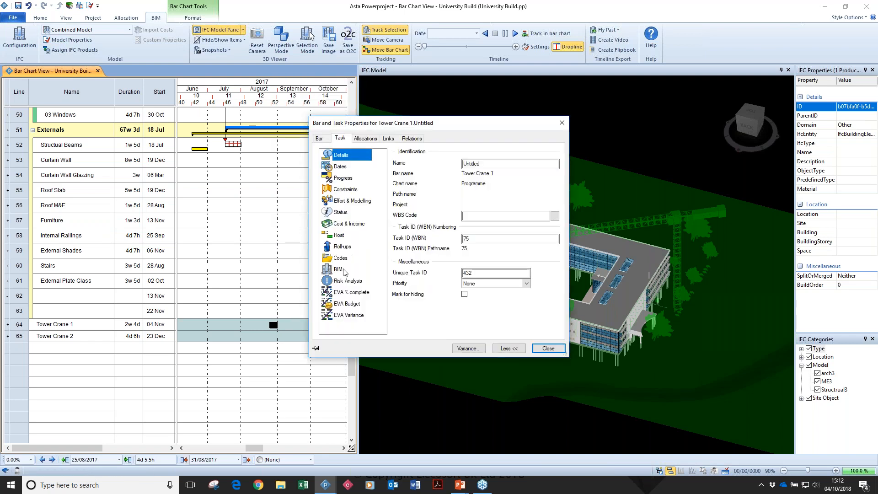
left_click(339, 269)
left_click(487, 182)
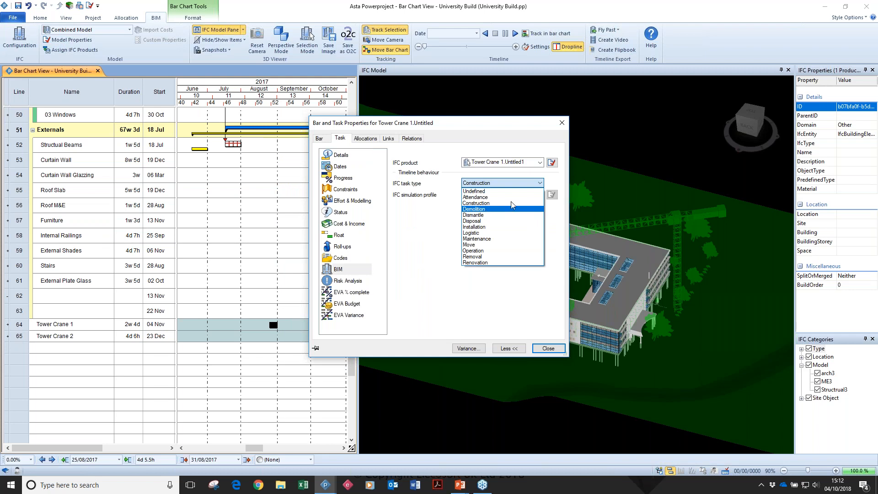
left_click(496, 209)
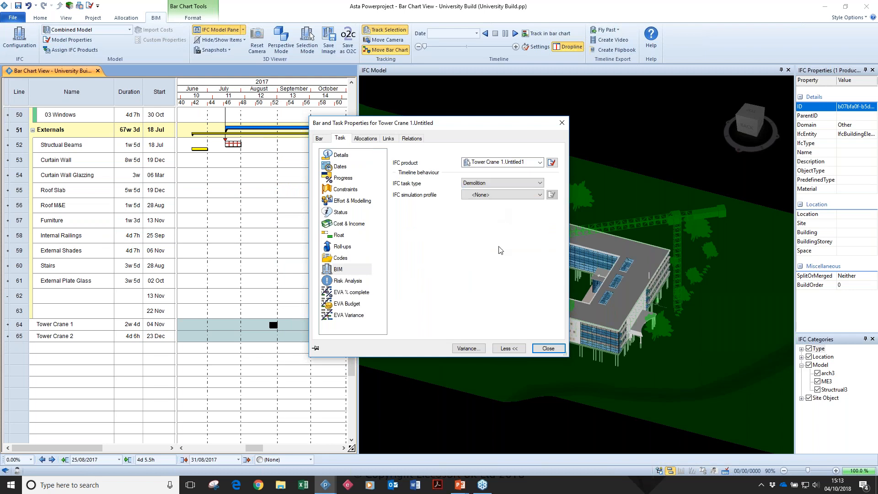
left_click(550, 349)
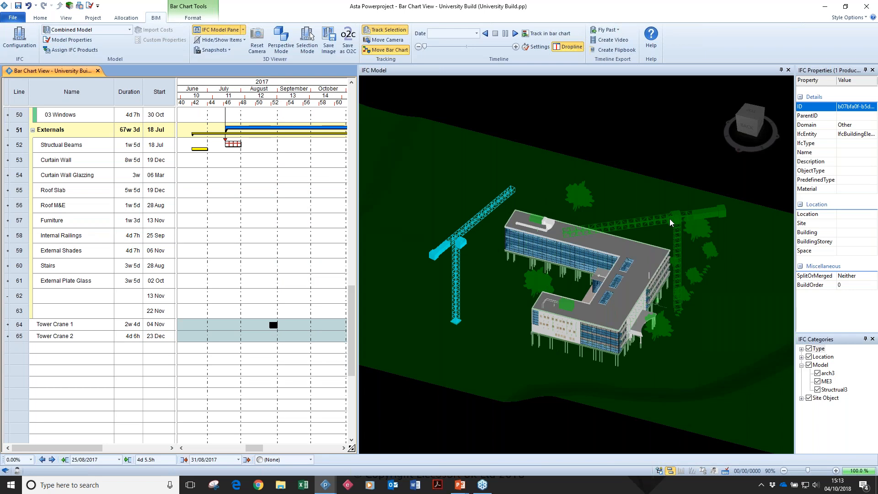
Assign the purple tower crane to the Tower Crane 2 task in late August 2017 and again with a bar starting 08/02/2018.
left_click_drag(670, 219, 268, 337)
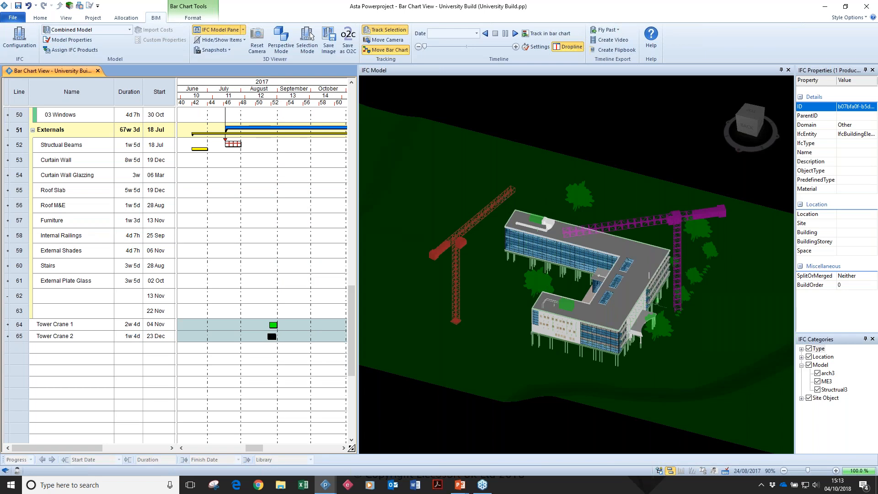
left_click(281, 447)
left_click(679, 218)
left_click_drag(671, 221, 337, 340)
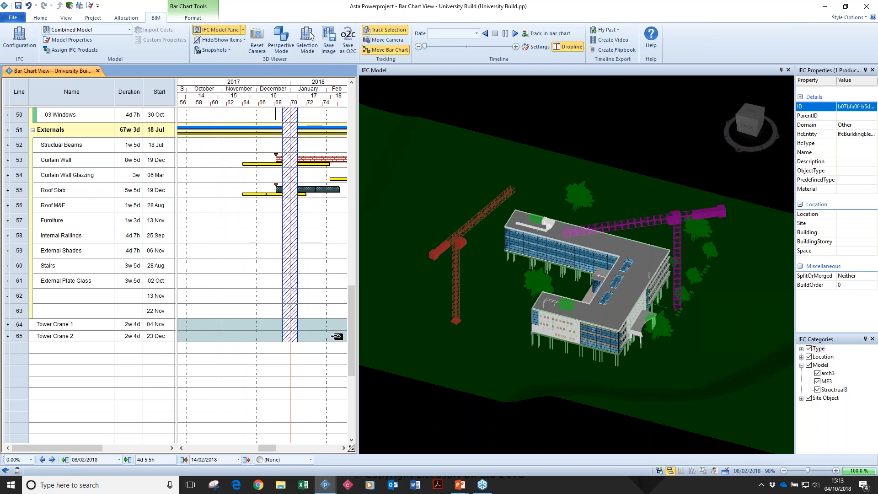
Set the IFC task type of Tower Crane 2's bar starting 08/02/2018 to Demolition.
right_click(336, 340)
left_click(361, 332)
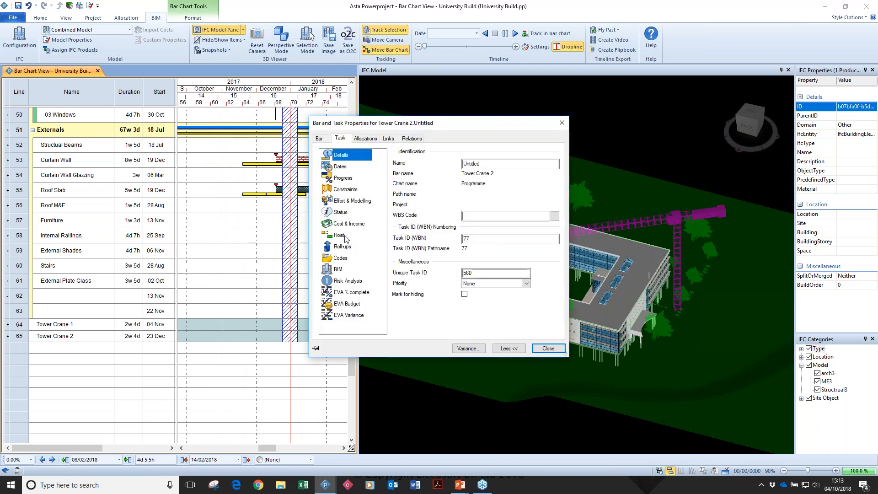
left_click(347, 268)
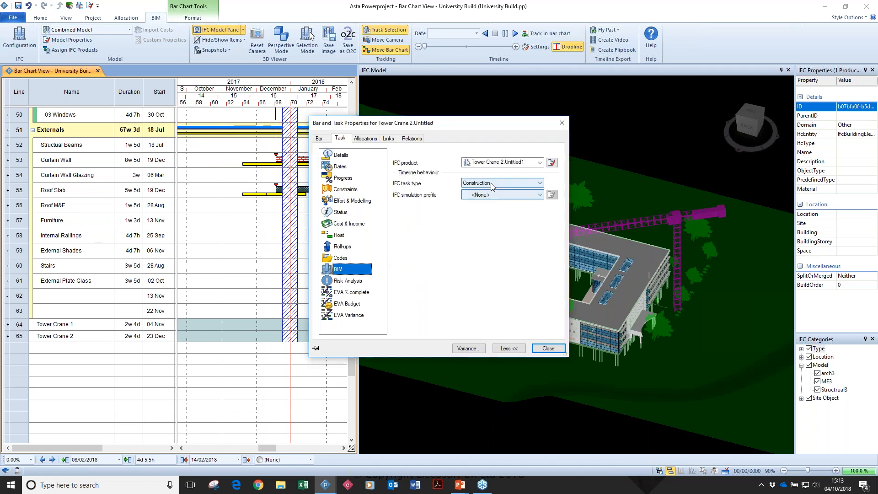
left_click(503, 183)
left_click(484, 210)
left_click(547, 348)
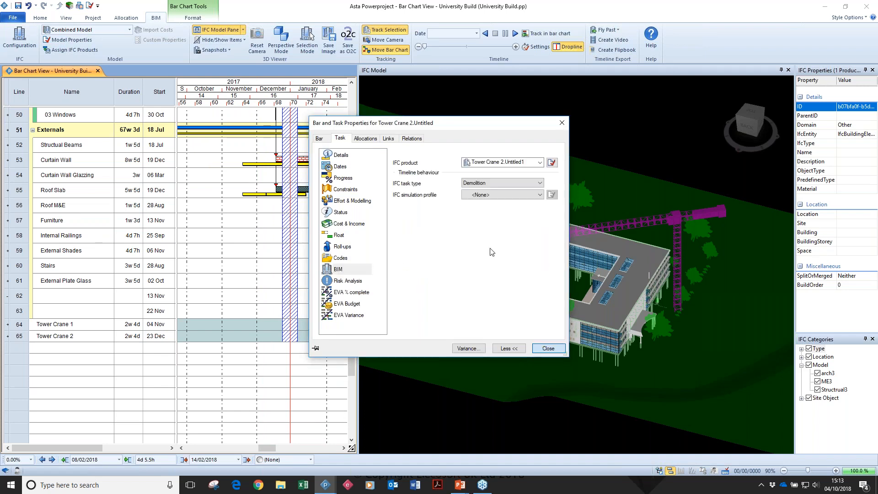
Play the timeline simulation to watch both tower cranes and the building over the programme, and stop it.
left_click(515, 33)
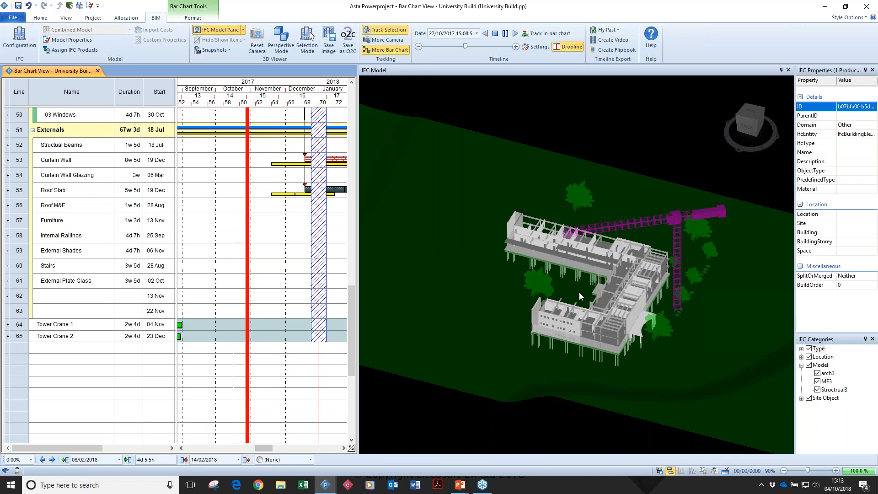
scroll(585, 284, "up", 2)
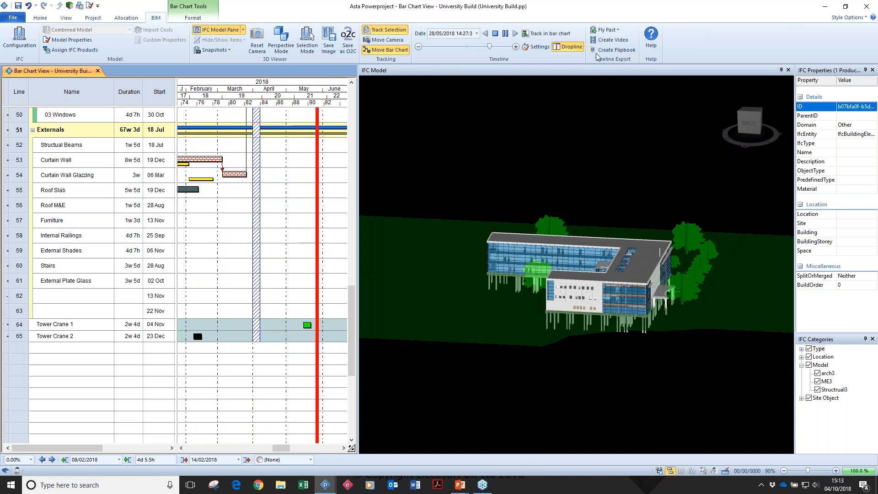
left_click(496, 34)
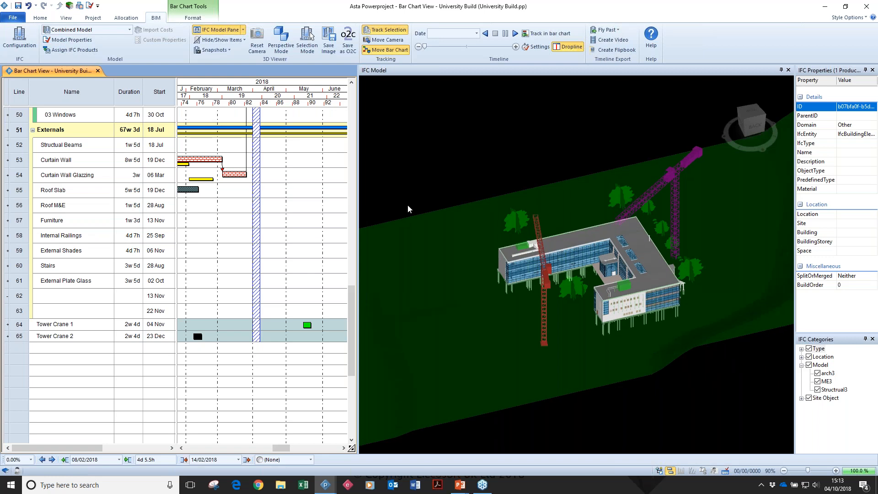
Examine the site object IFC files available for the Combined Model, such as Site Object - Piling Driver, without importing one.
left_click(72, 40)
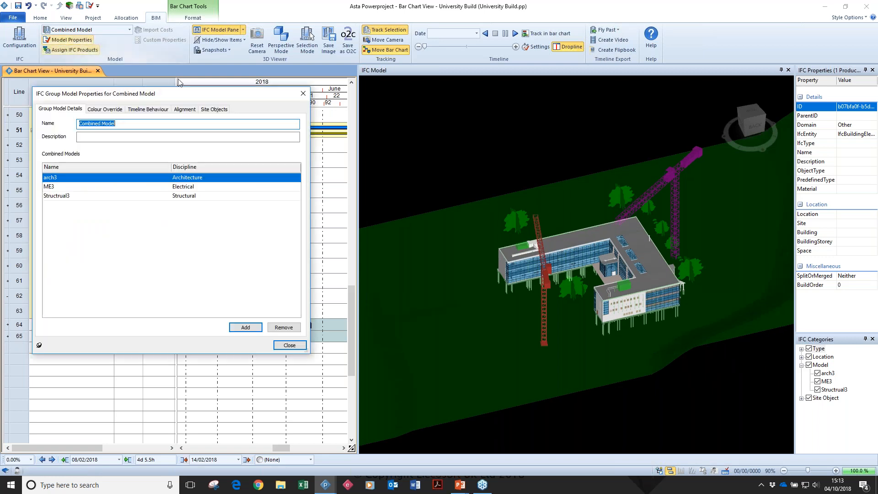
left_click(214, 109)
left_click(61, 327)
left_click(57, 167)
left_click(55, 174)
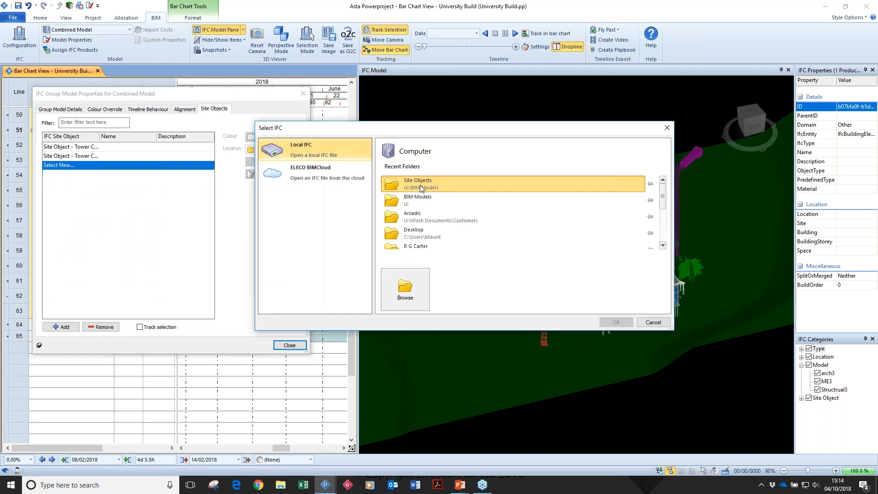
left_click(420, 185)
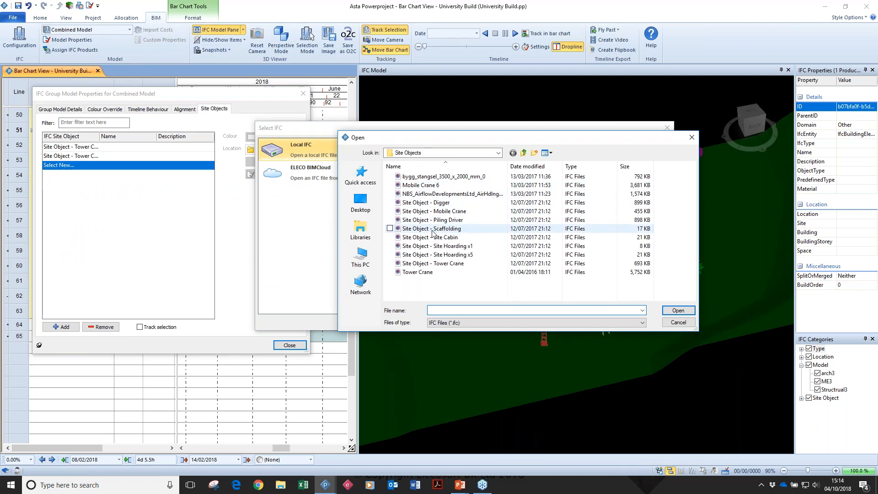
left_click(432, 220)
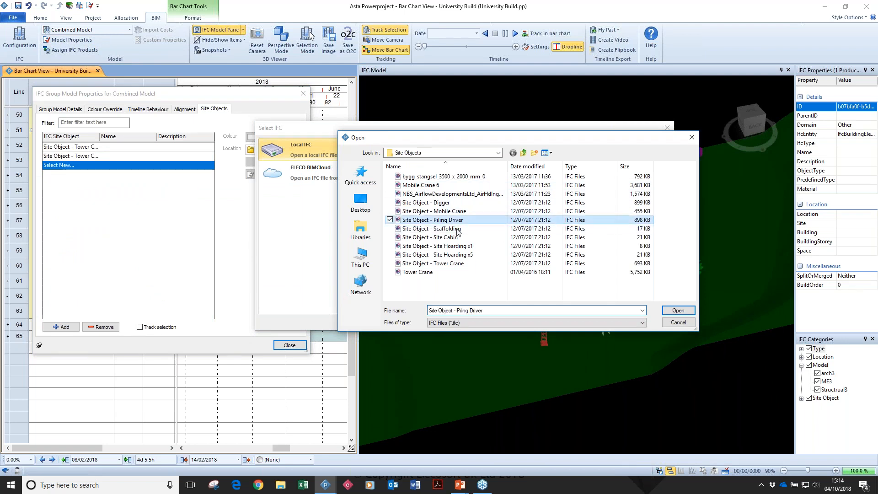
left_click(678, 322)
left_click(654, 323)
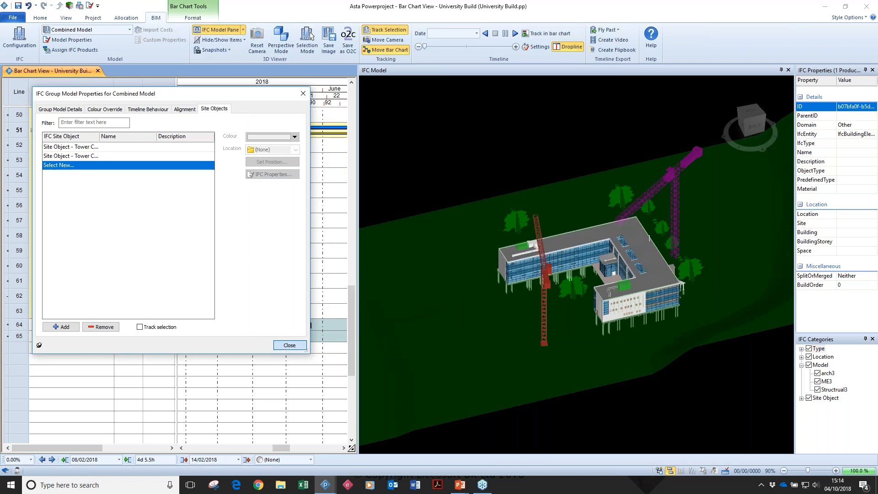
left_click(289, 345)
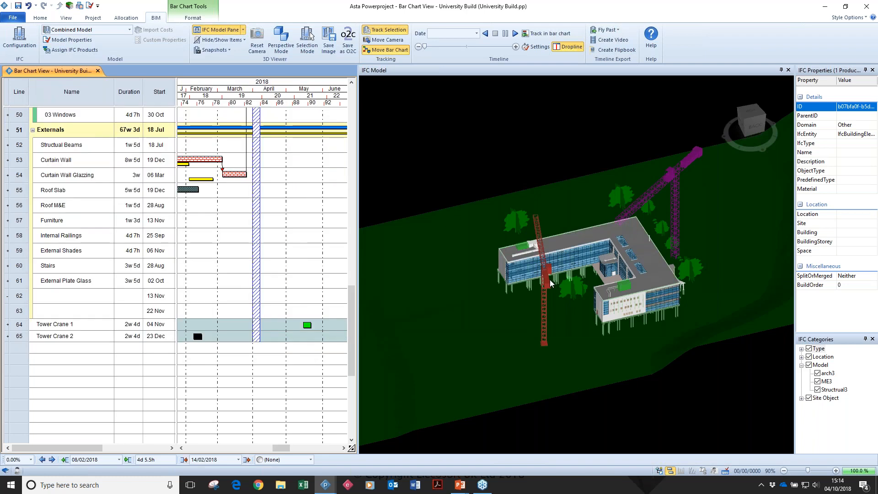
Select the building's roof in the model to locate its linked task in the bar chart.
left_click_drag(550, 280, 553, 277)
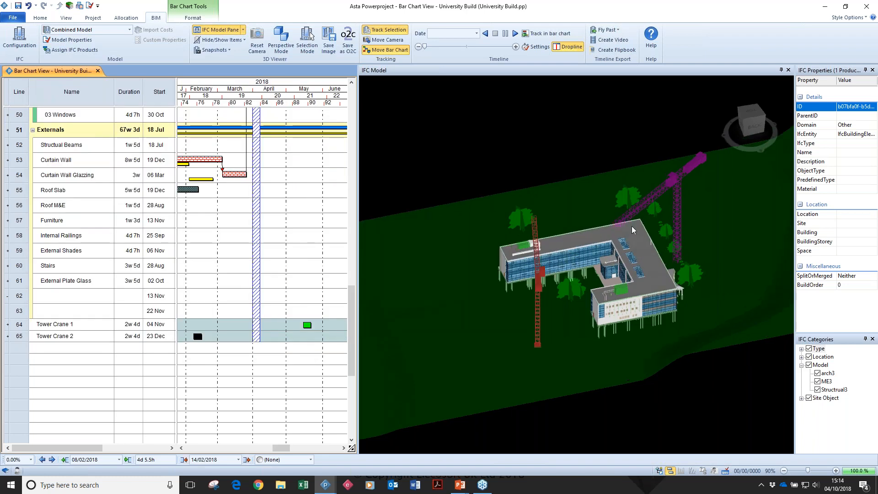
left_click(674, 180)
left_click(644, 257)
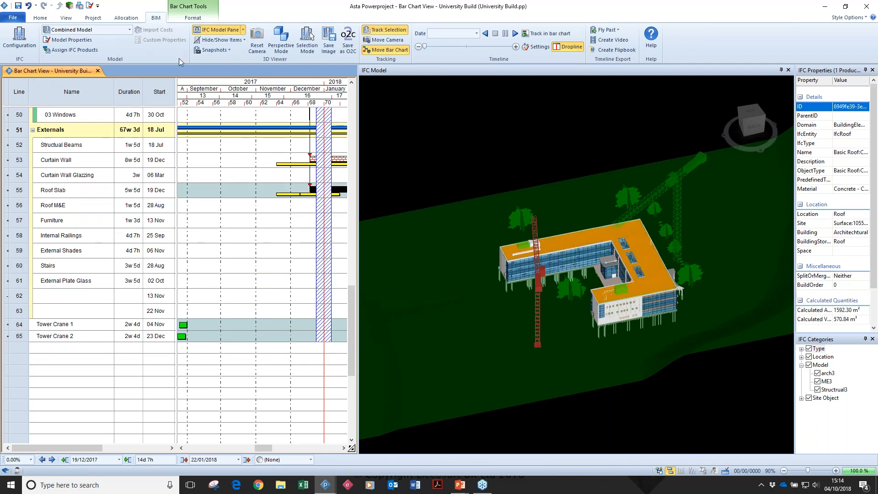
Change the Combined Model's colour override for IfcSite to light khaki.
left_click(83, 40)
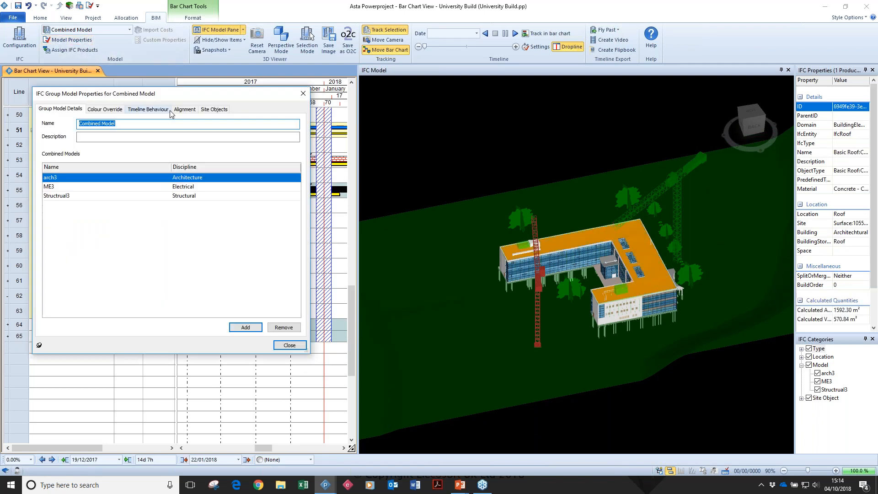
left_click(121, 110)
left_click(205, 152)
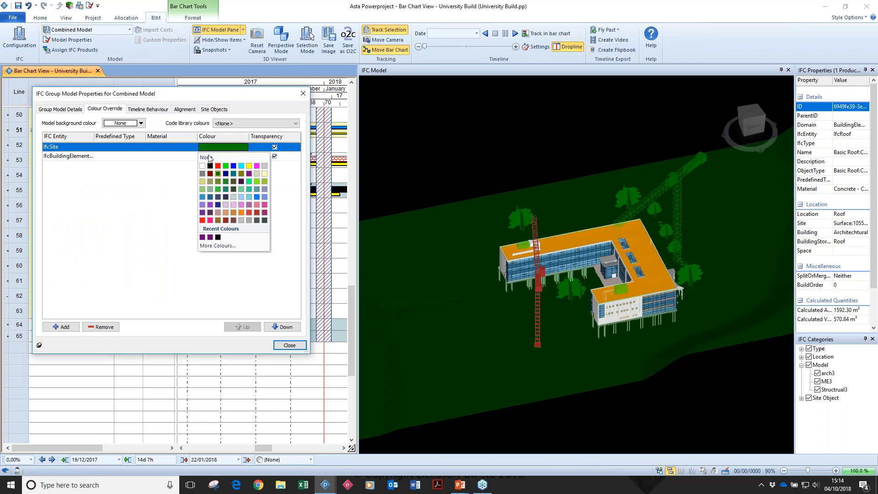
left_click(241, 180)
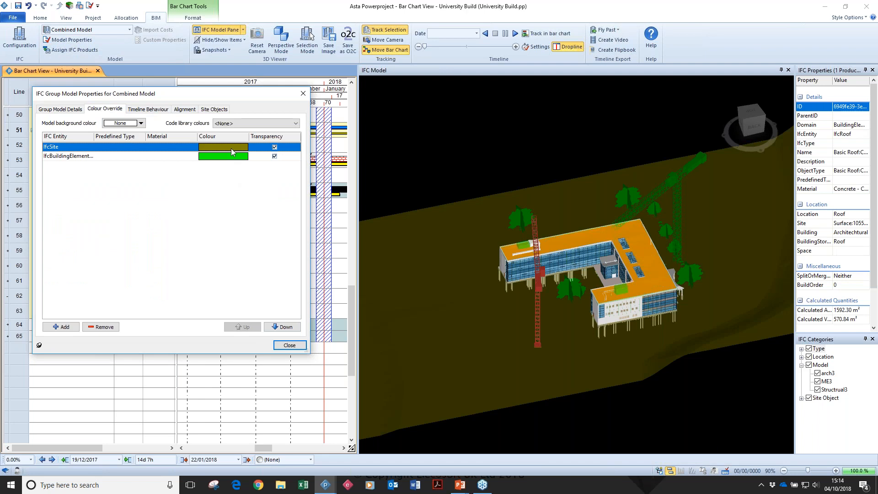
left_click(217, 146)
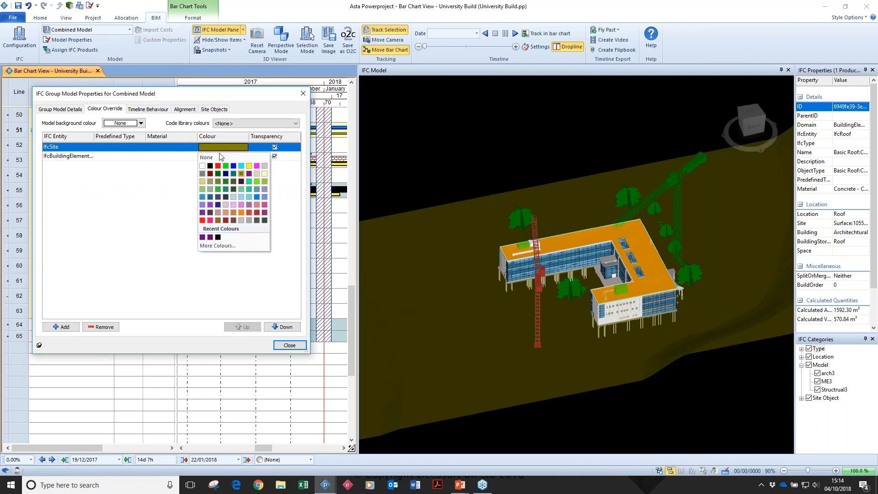
left_click(203, 181)
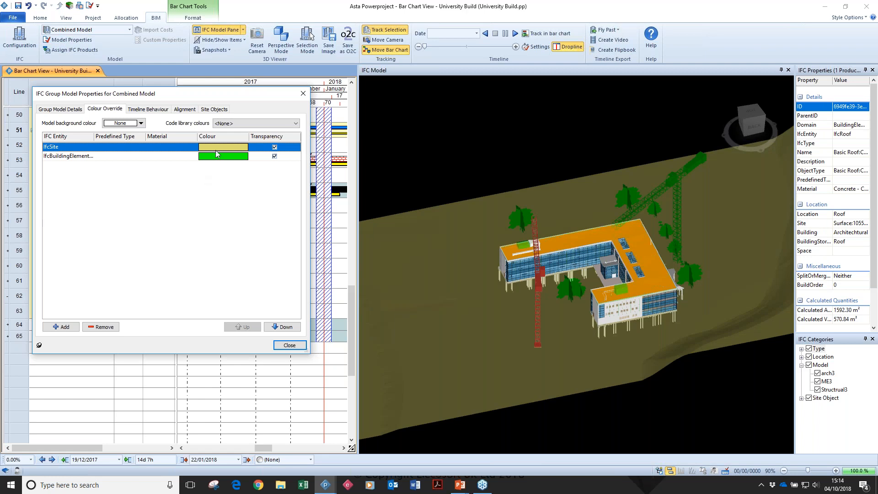
left_click(289, 345)
Open the project's IFC Simulation Profile library in the Library Explorer.
scroll(258, 245, "up", 6)
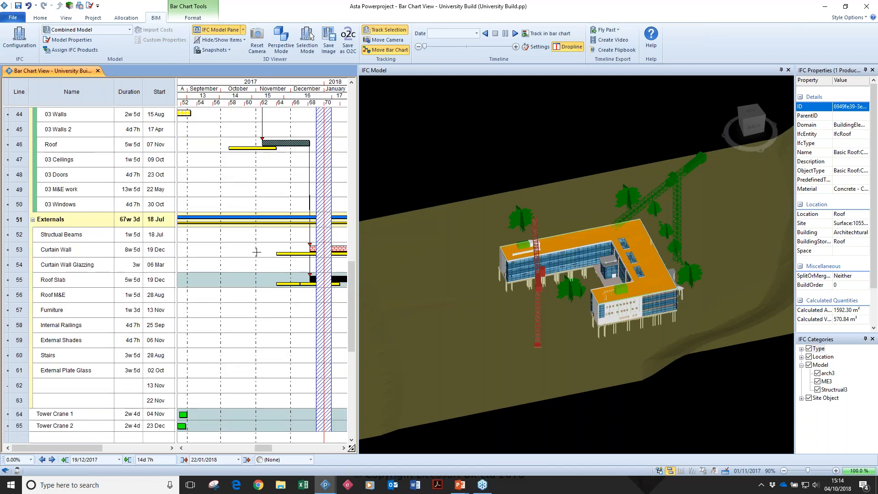
scroll(257, 245, "up", 10)
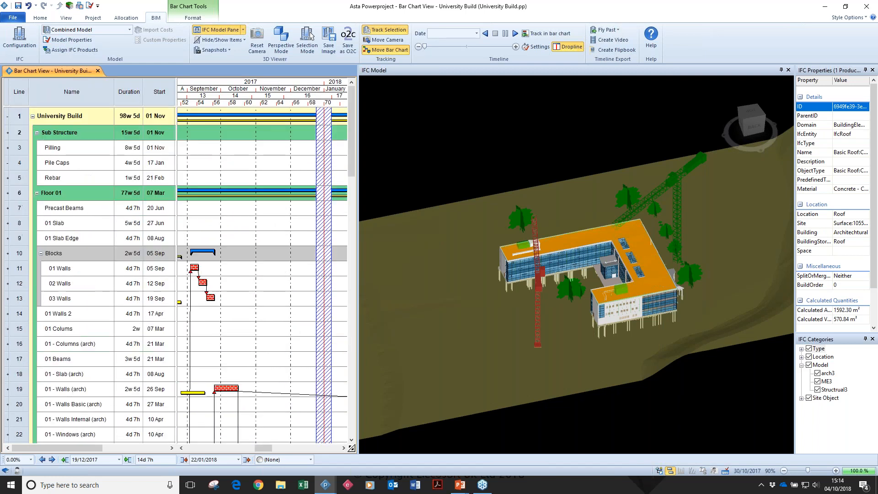
left_click(69, 6)
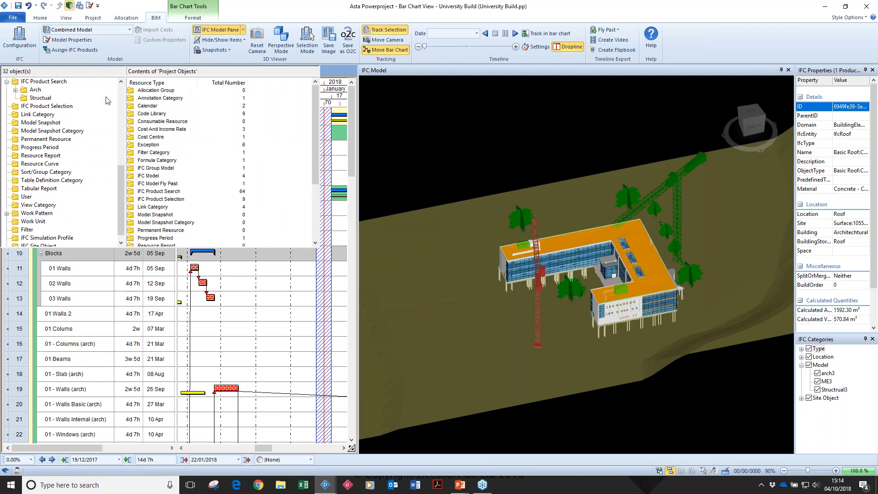
double_click(161, 337)
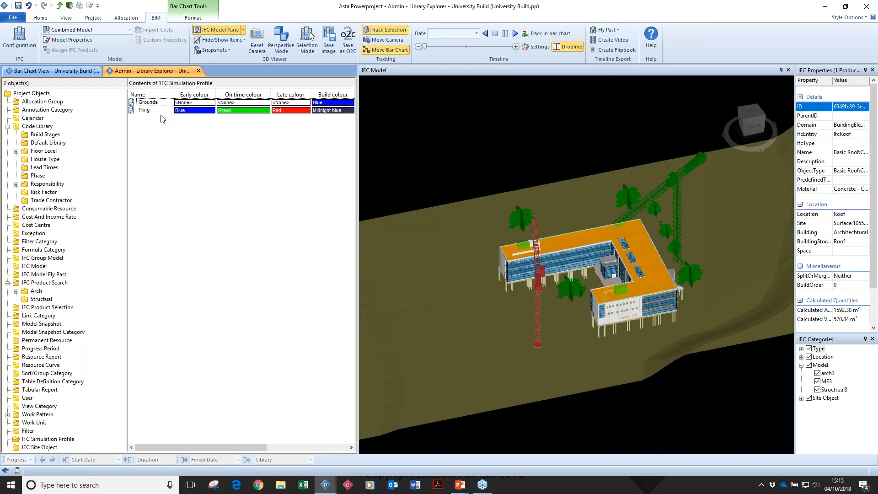
Examine the Piling simulation profile's properties and build behaviour options, choosing Appear at task start.
left_click(157, 117)
left_click(146, 110)
right_click(153, 110)
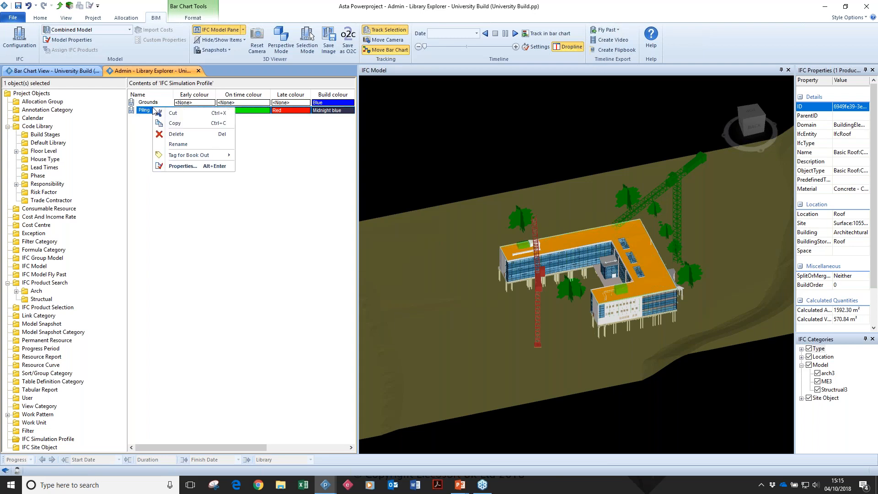
left_click(182, 167)
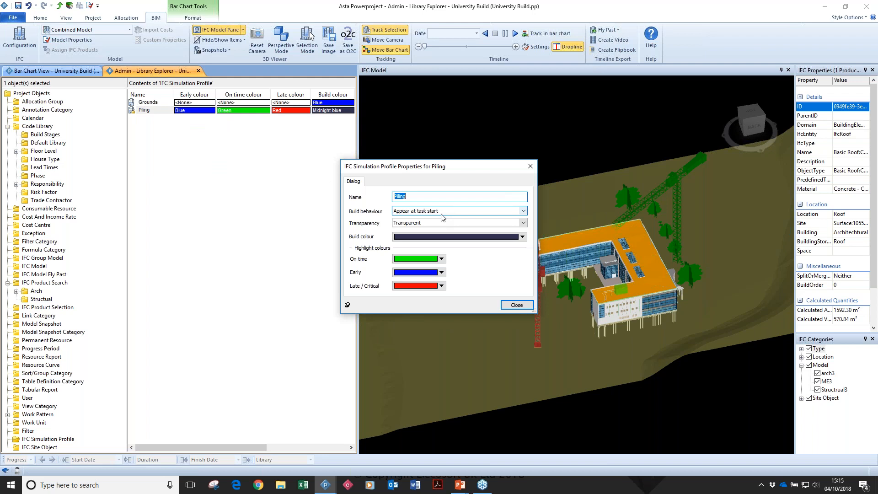
left_click(442, 213)
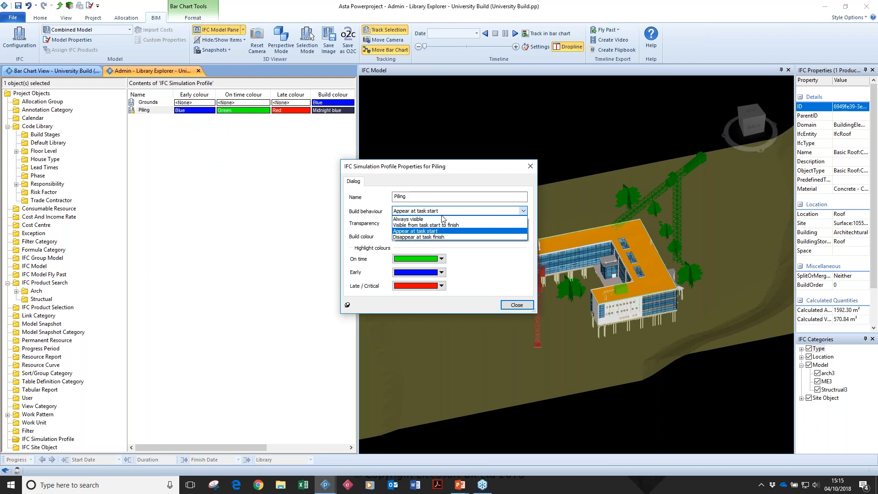
left_click(423, 230)
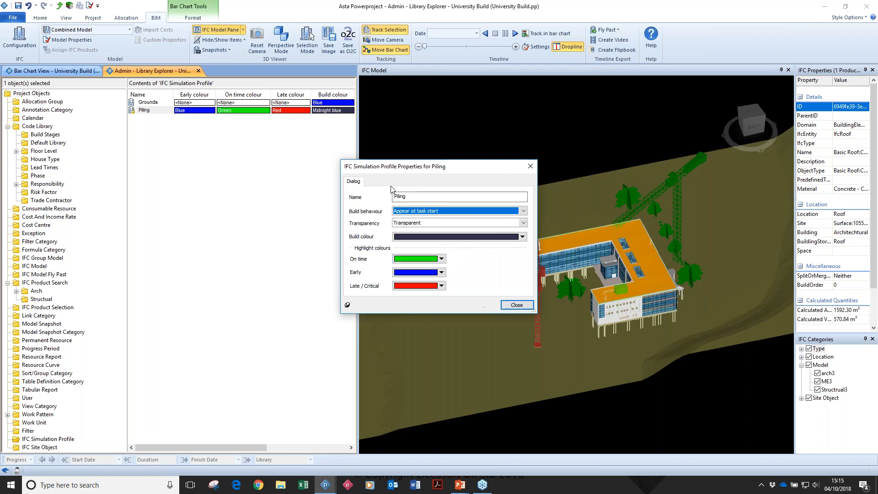
left_click(517, 305)
Return to the bar chart and widen its table to show the columns up to IFC simulation profile.
left_click(79, 73)
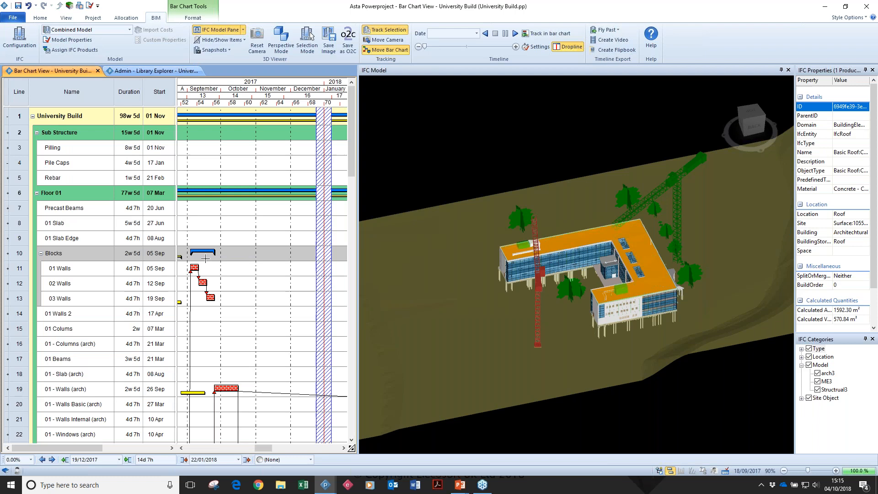
left_click_drag(176, 243, 307, 269)
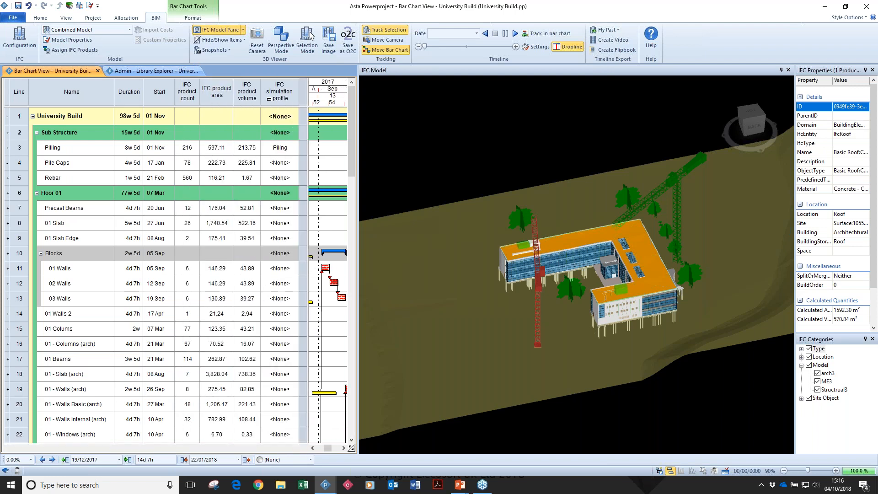
Assign the Piling IFC simulation profile to the Pilling task.
left_click(288, 149)
left_click(288, 151)
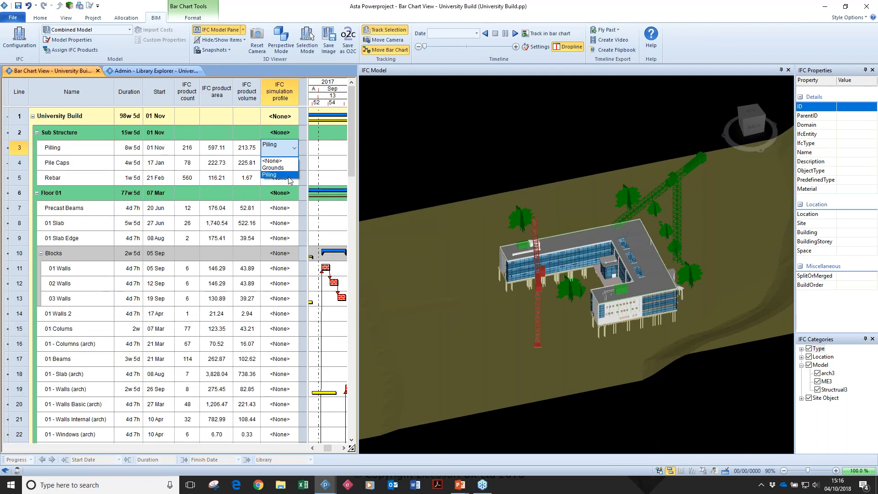
left_click(289, 175)
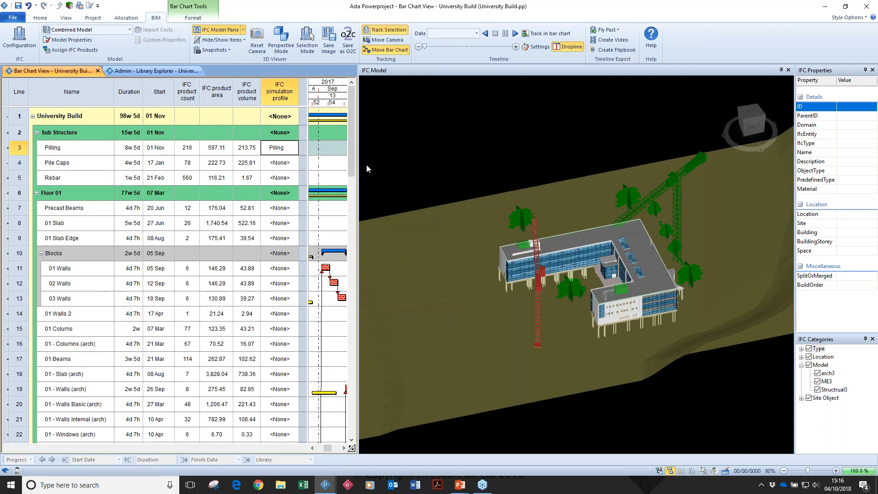
Select the roof and a pile cap beneath the building in the model to locate their linked tasks in the bar chart.
left_click_drag(621, 314, 639, 256)
left_click(636, 256)
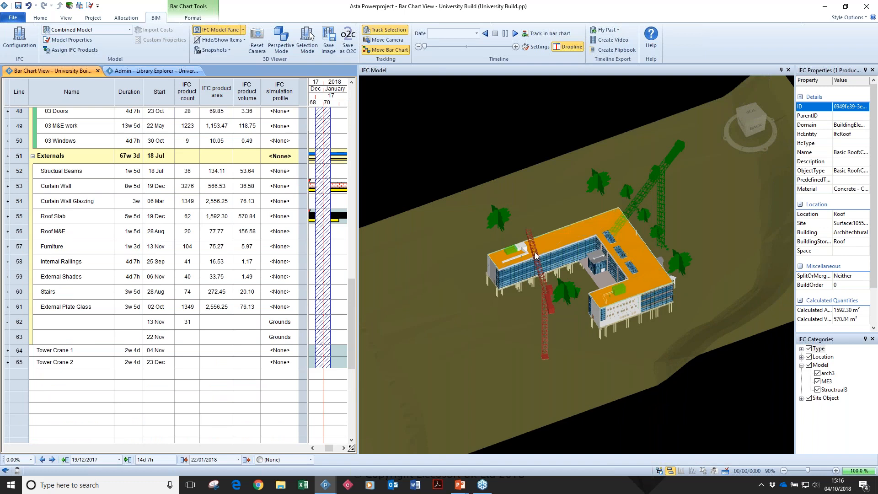
left_click_drag(598, 298, 589, 314)
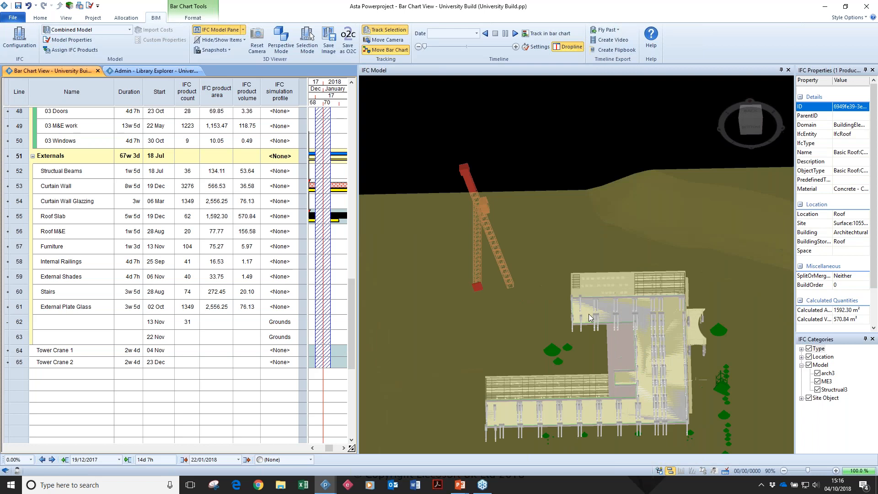
scroll(588, 313, "up", 3)
scroll(589, 313, "up", 5)
left_click(617, 317)
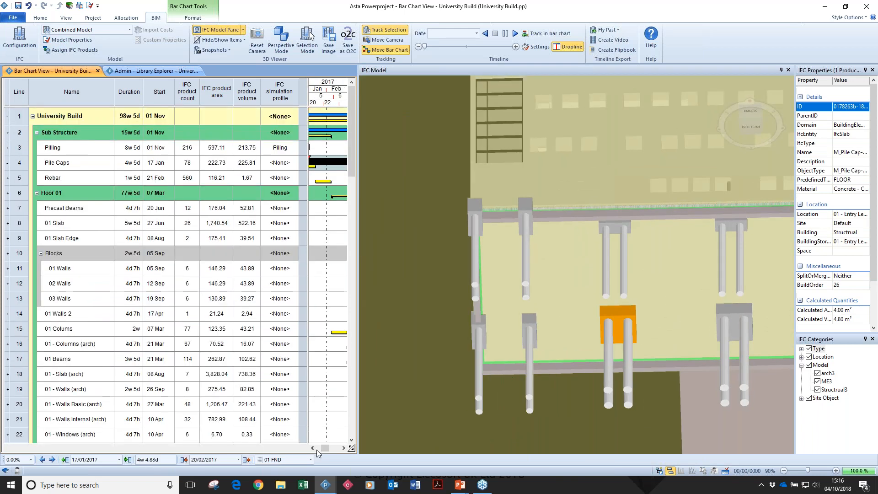
left_click_drag(624, 318, 632, 317)
scroll(633, 317, "down", 5)
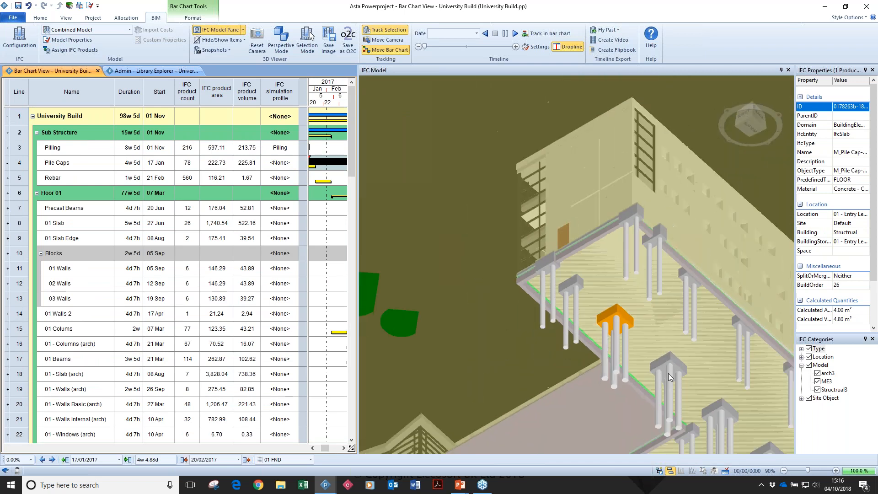
left_click_drag(638, 341, 634, 259)
Widen the bar chart's graph area and select the Pile Caps bar to highlight its linked products in the model.
left_click(333, 161)
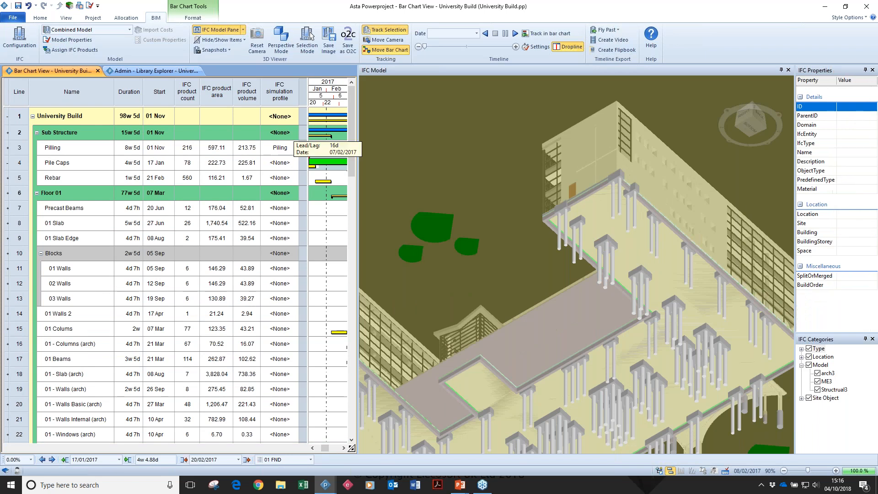
left_click_drag(308, 164, 259, 165)
left_click_drag(290, 448, 290, 447)
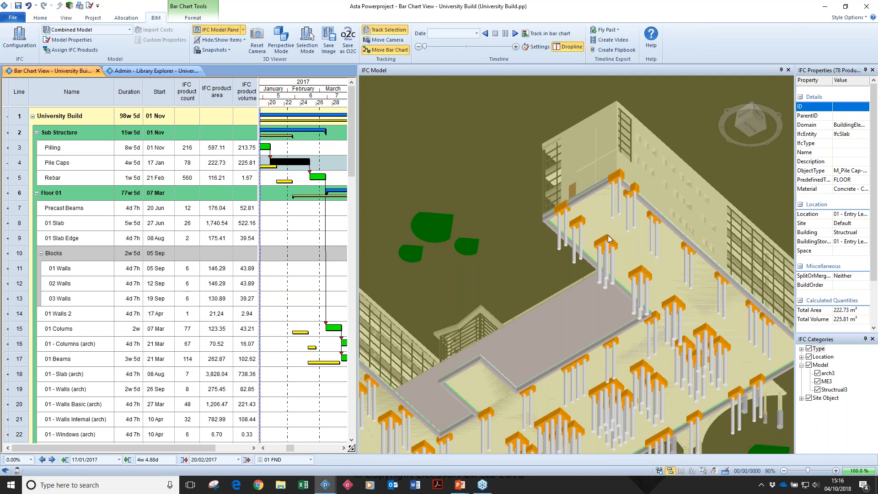
scroll(607, 235, "down", 5)
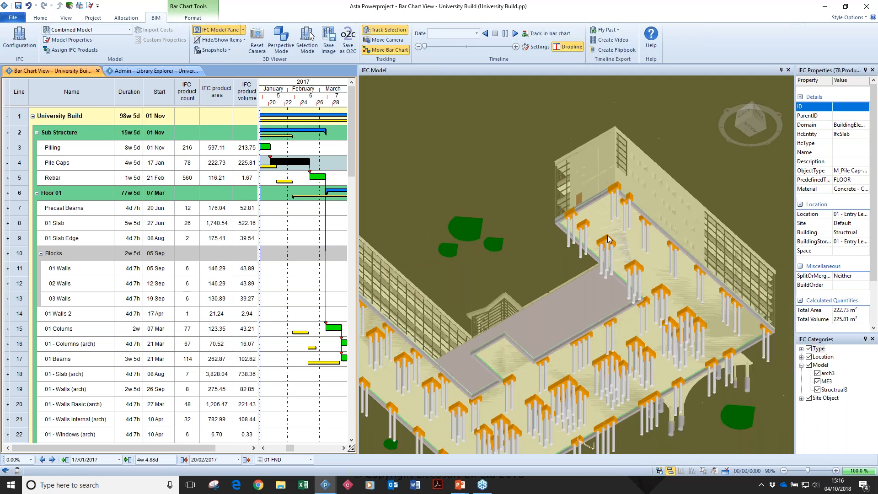
left_click(775, 84)
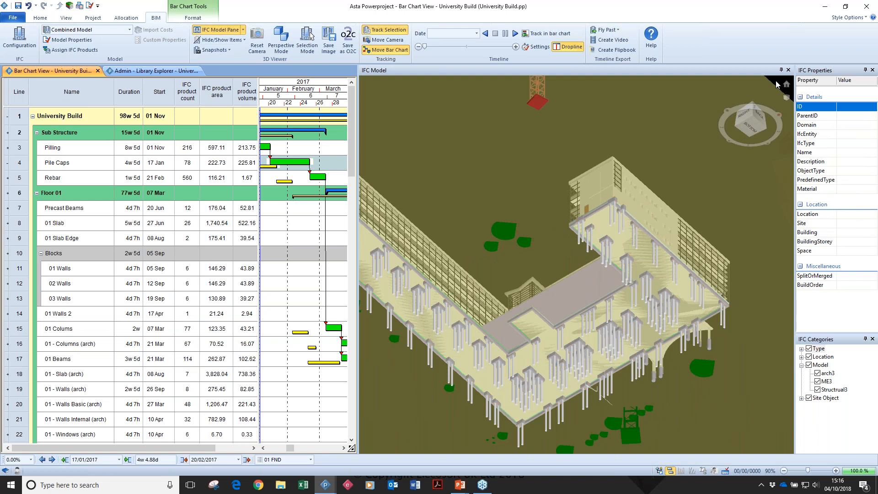
left_click(284, 162)
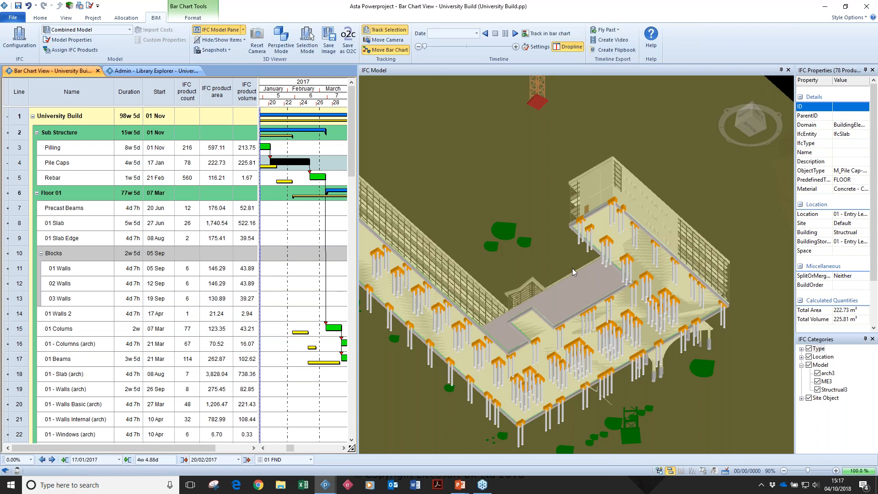
Split the roof product along the product axis in two directions with equal cuts, setting build order on the pieces.
left_click_drag(572, 268, 628, 199)
left_click(628, 199)
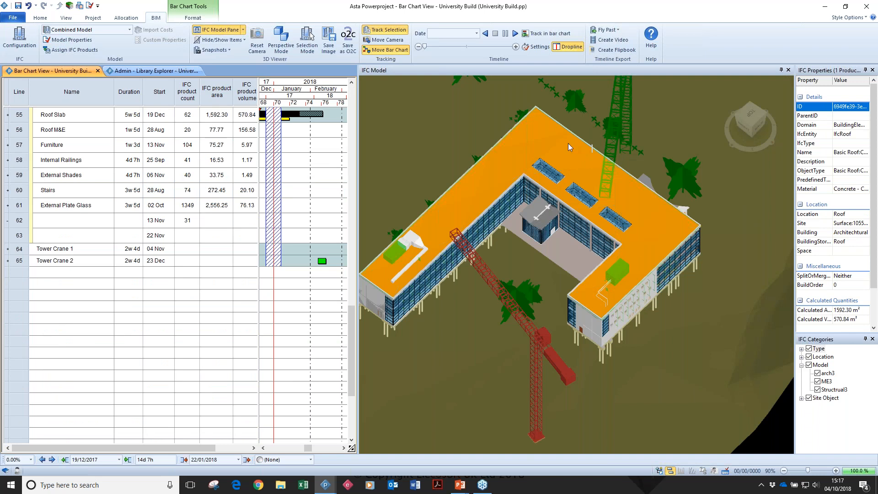
right_click(548, 144)
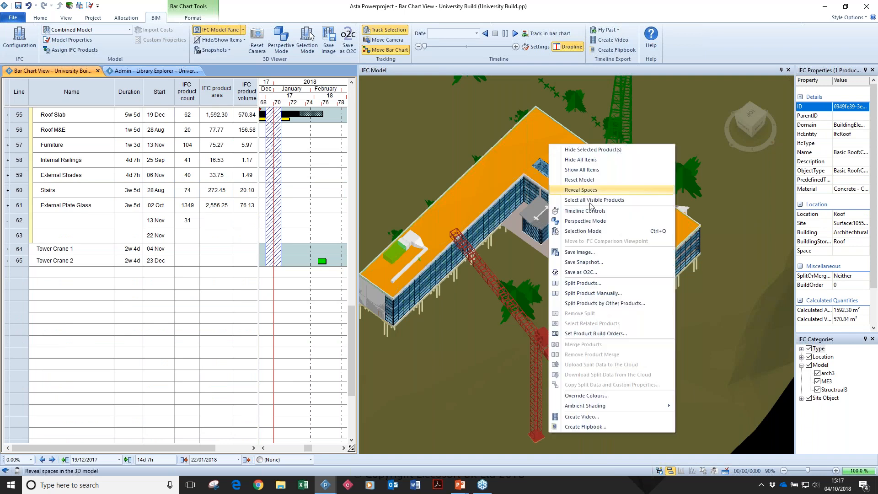
left_click(595, 283)
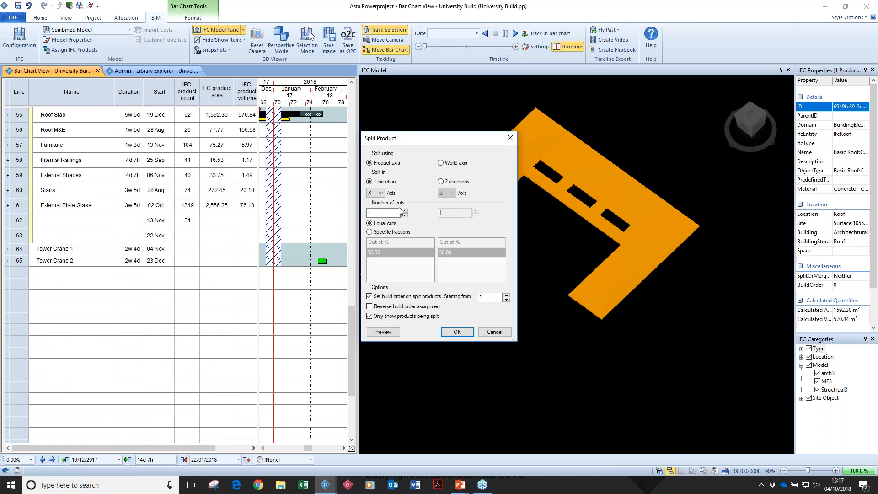
left_click(455, 183)
left_click(476, 210)
left_click(476, 210)
left_click(476, 210)
left_click(457, 331)
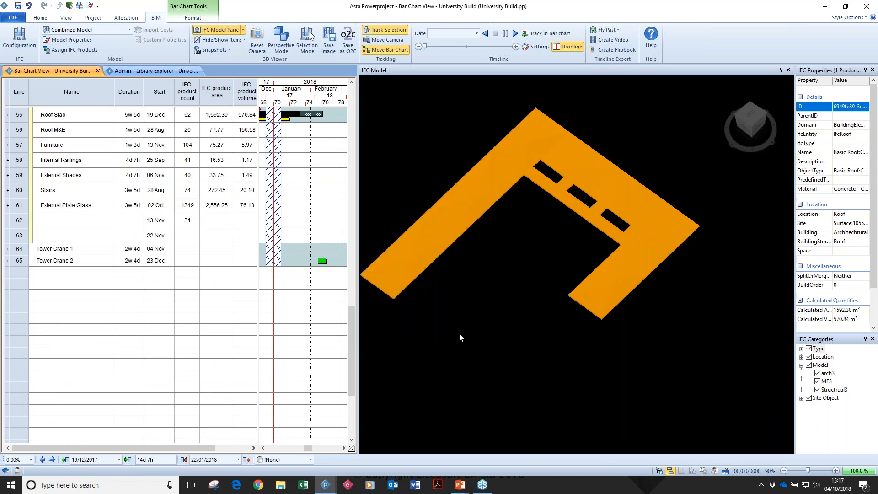
left_click(485, 299)
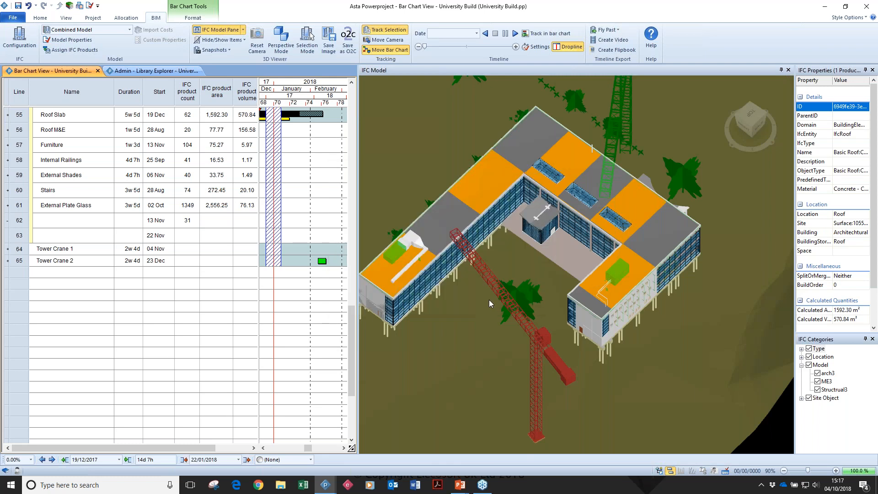
Select the split roof sections cumulatively, from the corner by the short wing across the rear, to examine their areas and volumes.
left_click(657, 239)
scroll(658, 238, "up", 1)
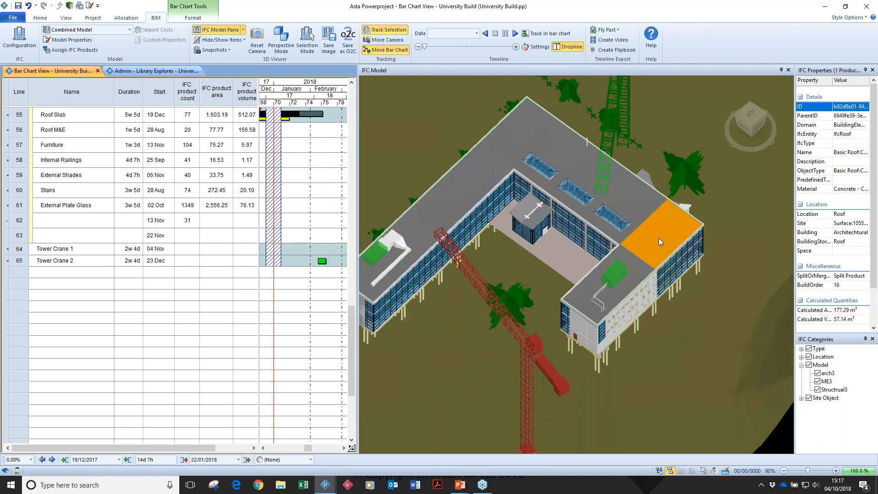
scroll(659, 238, "up", 1)
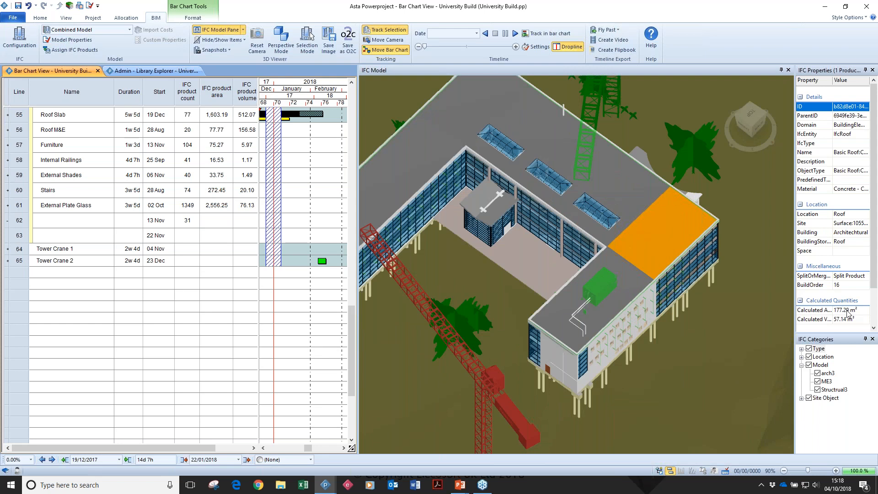
left_click(632, 278, "ctrl")
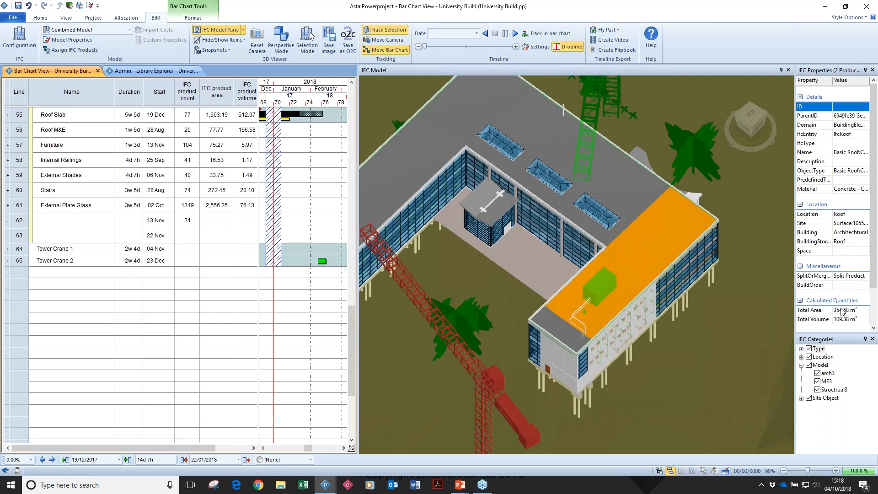
left_click(645, 200, "ctrl")
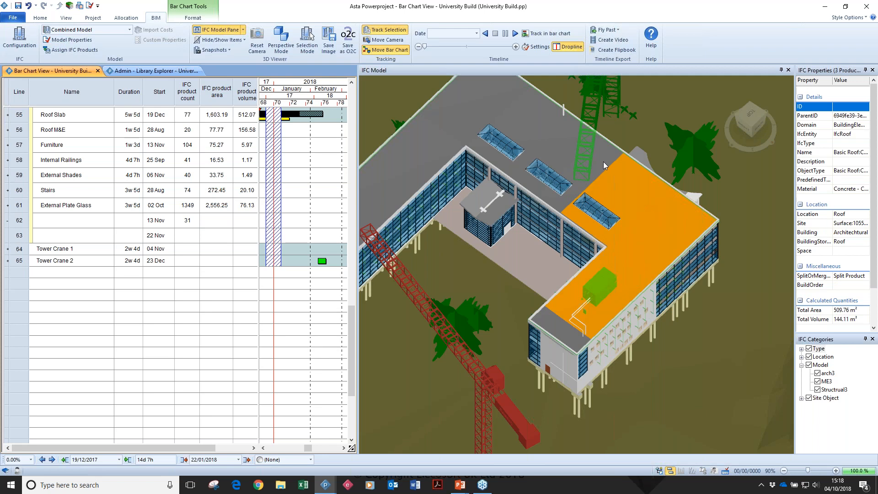
left_click(518, 131, "ctrl")
left_click(536, 128, "ctrl")
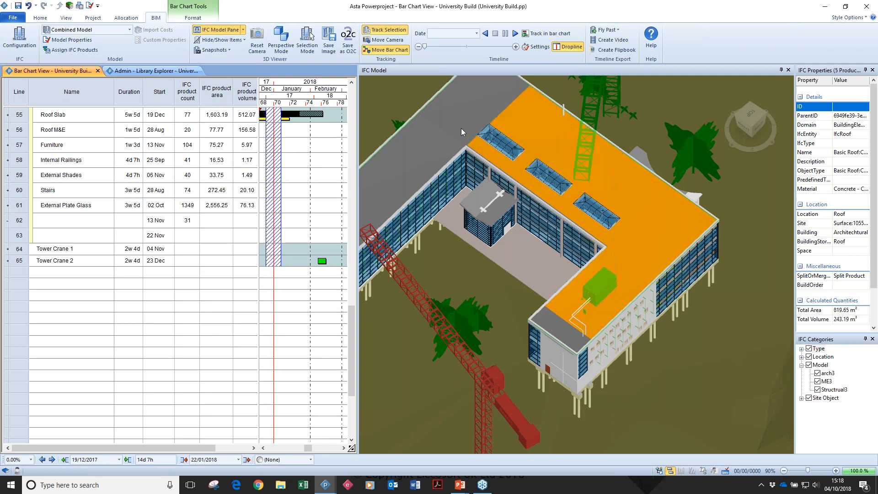
left_click(496, 122, "ctrl")
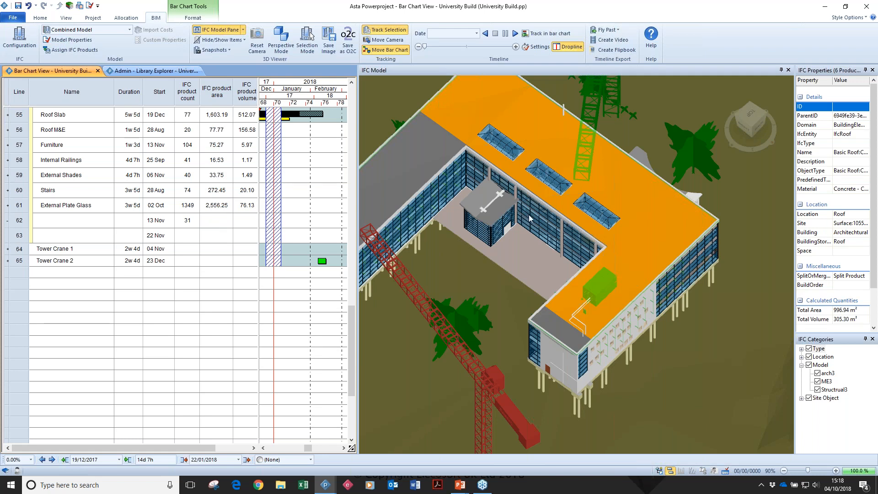
Play the construction timeline of the Combined Model with the split roof.
scroll(529, 218, "down", 5)
left_click_drag(529, 219, 573, 236)
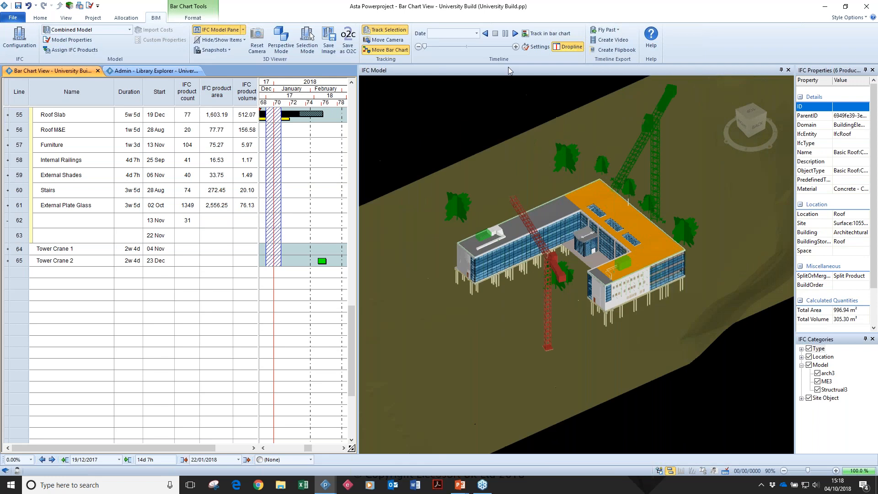
left_click(515, 34)
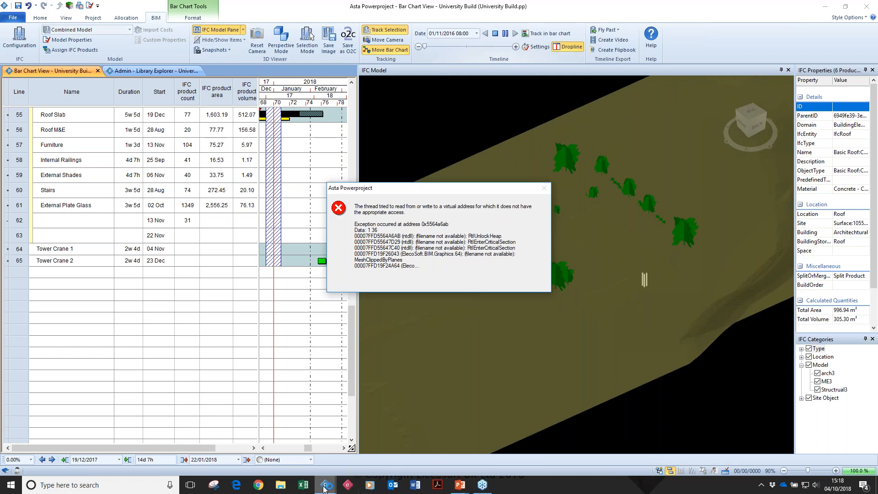
Switch to the Large Bridge BIM Programme project, show its BIM tools and cancel the crash report for the other project.
mouse_move(326, 486)
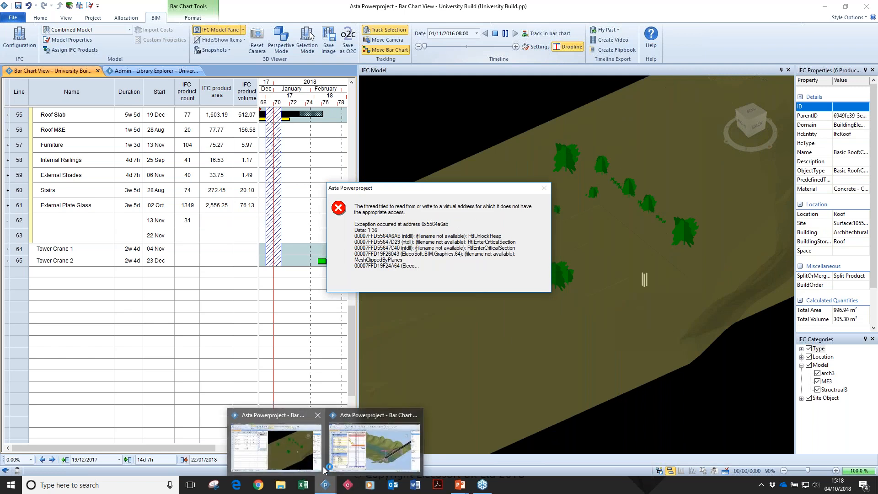
left_click(378, 454)
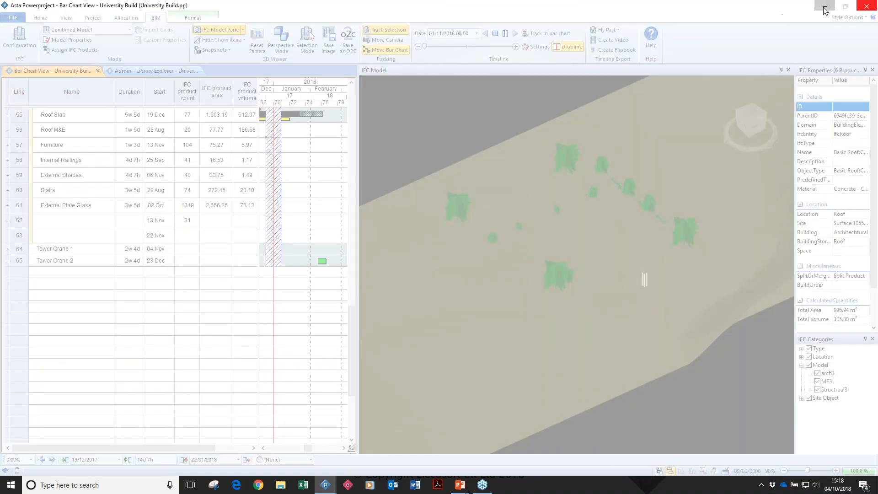
left_click(824, 8)
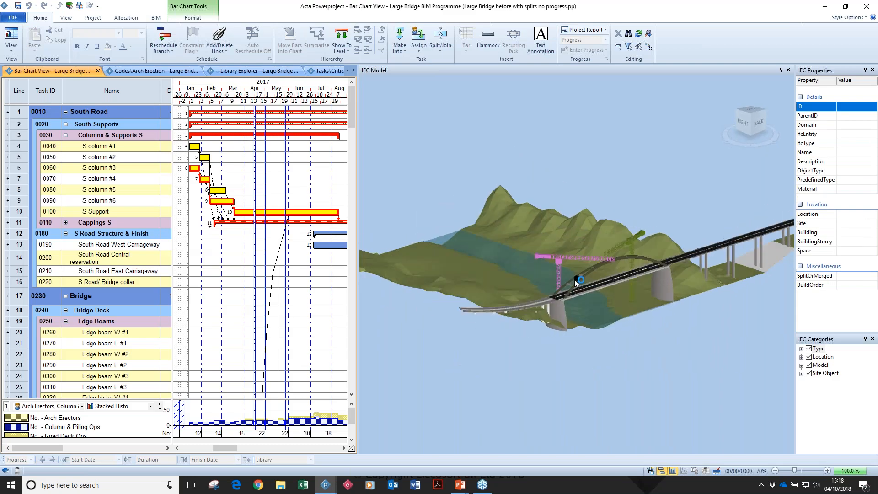
left_click(162, 20)
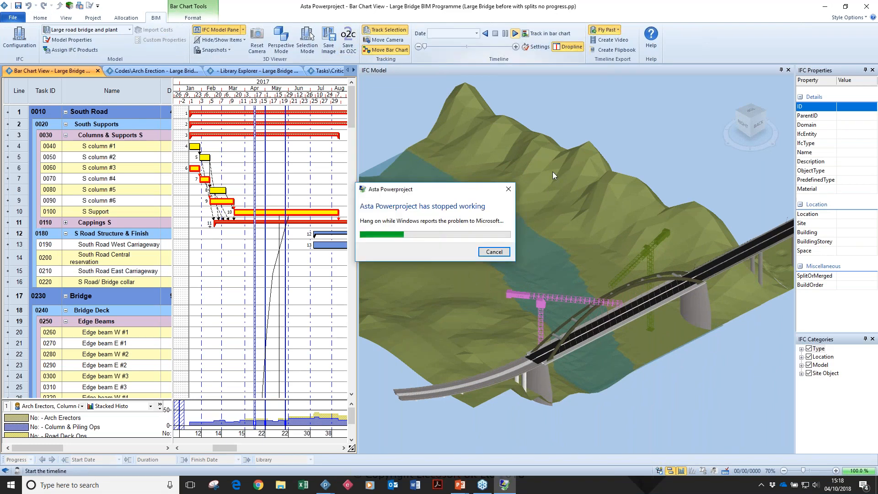
left_click(500, 253)
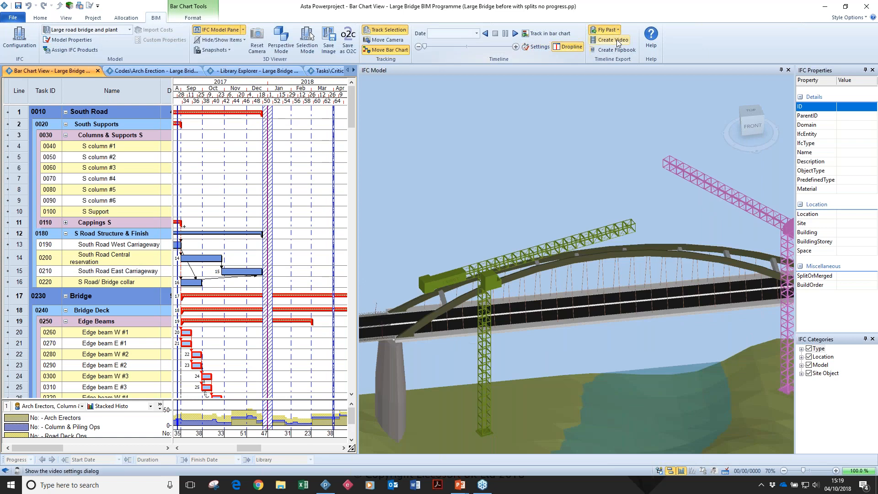
Create a new fly past for the Large road bridge and plant model.
left_click(617, 30)
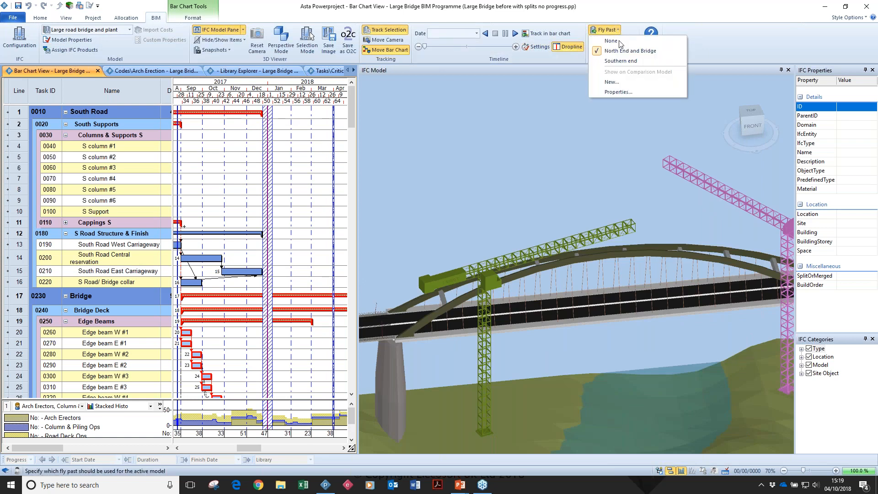
left_click(625, 80)
left_click_drag(691, 291, 688, 257)
scroll(671, 286, "down", 5)
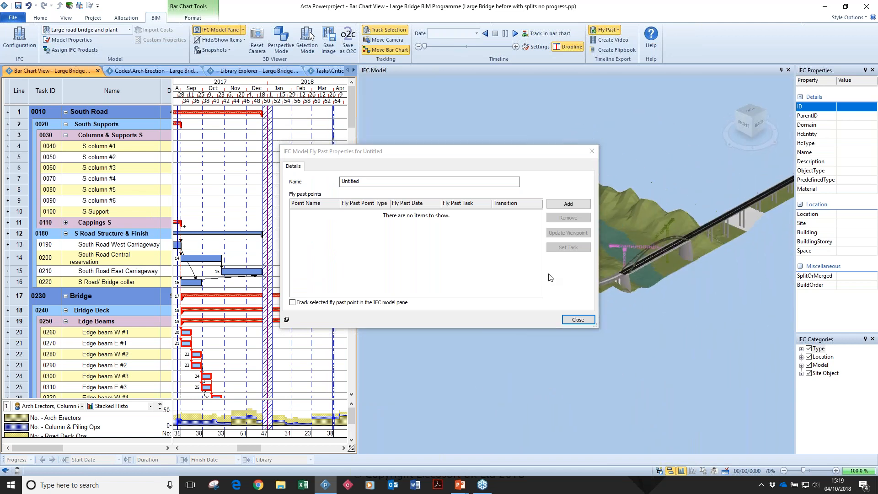
Add a Task Start fly past point and link it to the S column #1 task.
left_click_drag(249, 448, 217, 451)
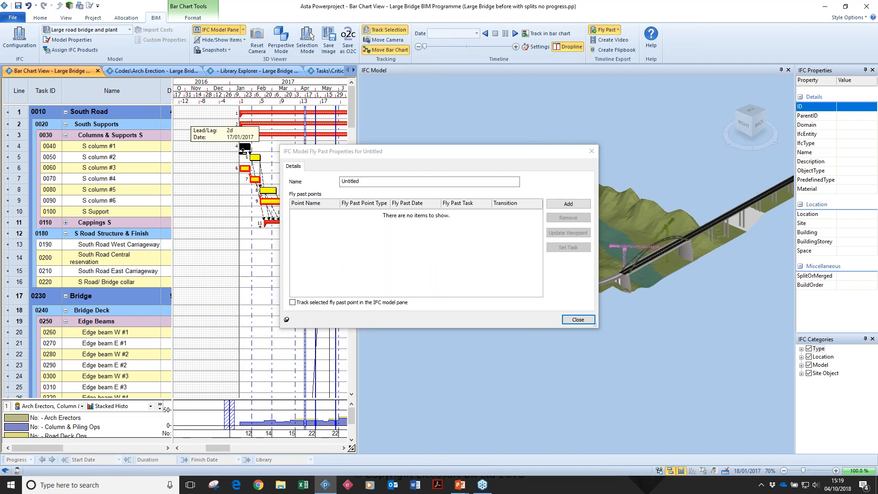
left_click(243, 150)
left_click(569, 204)
left_click(353, 214)
left_click(356, 227)
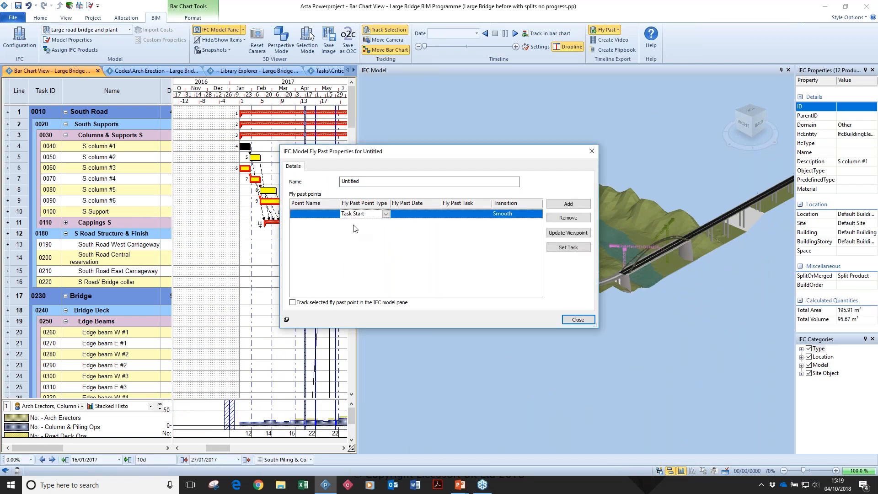
left_click(568, 247)
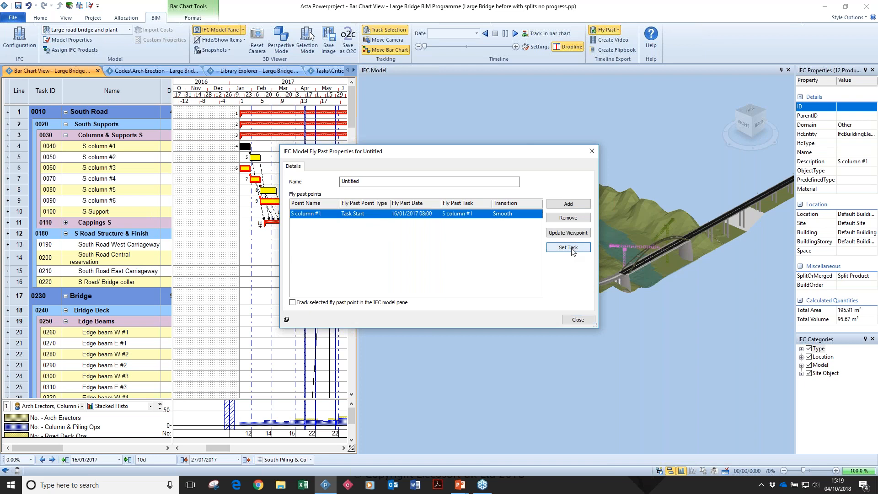
Reorient the model to an overview of the whole bridge and update the S column #1 point's viewpoint.
left_click_drag(674, 259, 628, 317)
left_click_drag(464, 152, 492, 46)
left_click_drag(681, 271, 604, 324)
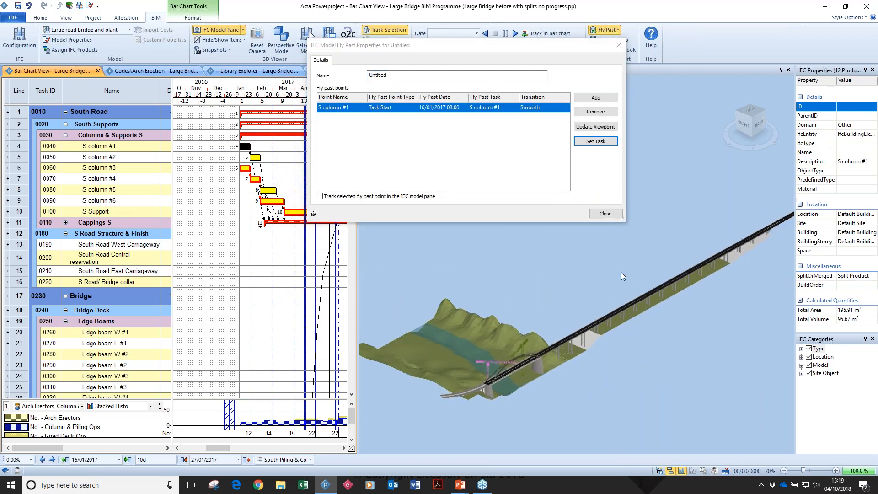
left_click(603, 127)
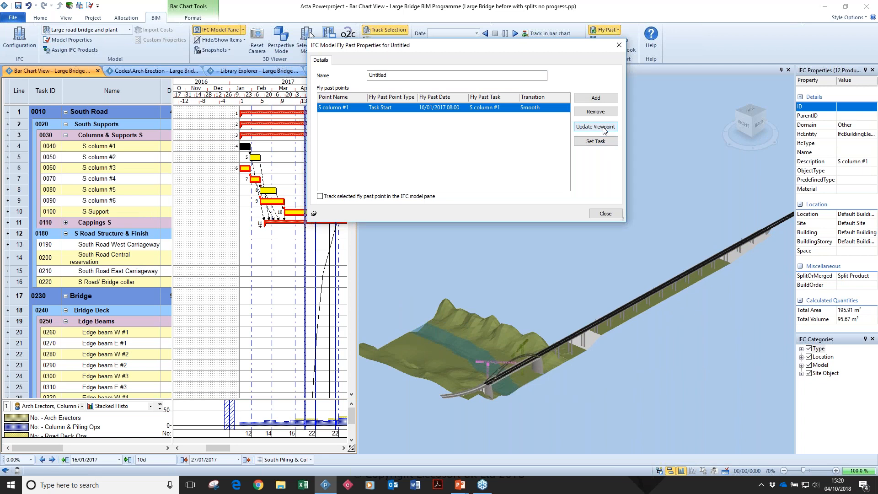
Add a second Task Start fly past point and link it to the S Support task.
left_click(228, 450)
left_click_drag(228, 449, 237, 449)
left_click(233, 213)
left_click(587, 98)
left_click(380, 116)
left_click(387, 132)
left_click(595, 140)
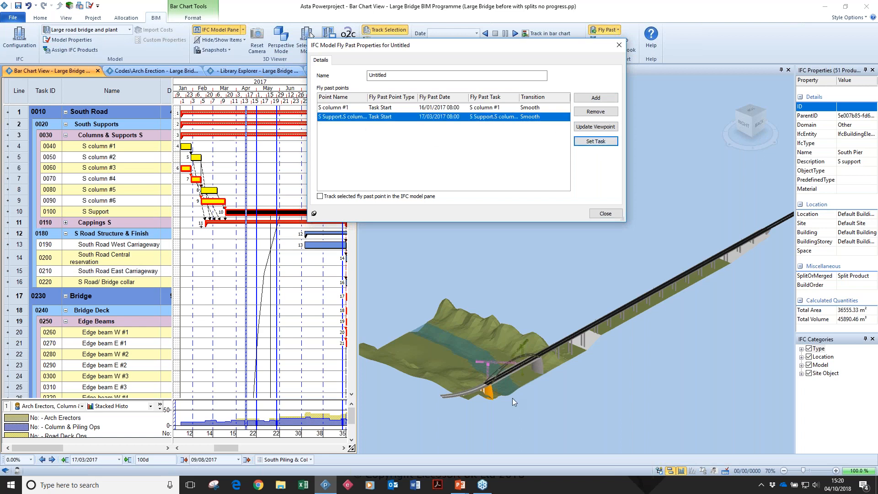
Update the S Support point's viewpoint to a closer view of the south pier.
scroll(513, 398, "up", 5)
left_click_drag(495, 361, 545, 342)
left_click(599, 130)
Activate the Untitled fly past, play the construction timeline through its points and pause it.
left_click_drag(562, 47, 520, 260)
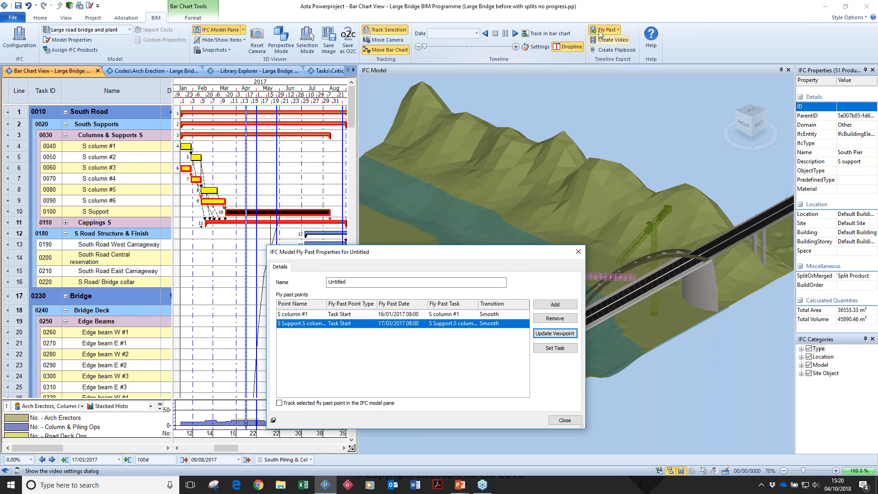
left_click(600, 32)
left_click(609, 62)
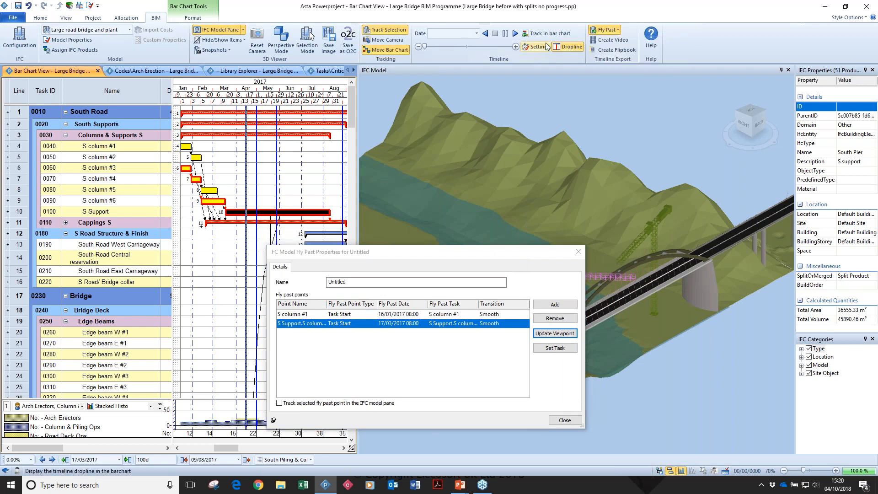
left_click_drag(462, 253, 152, 474)
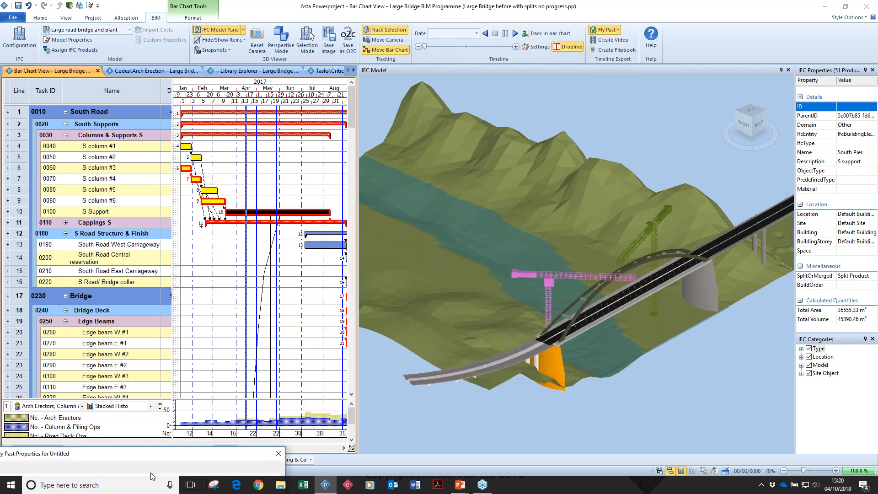
left_click(515, 34)
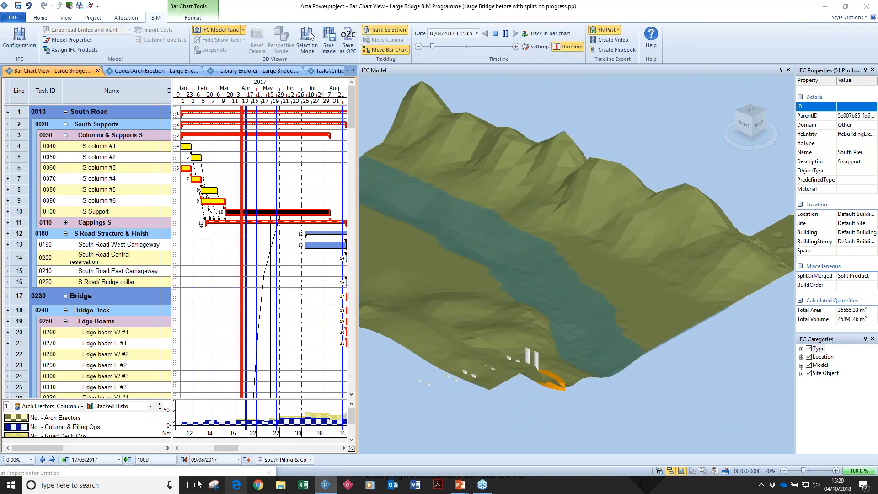
left_click(505, 34)
Add a third Task Start fly past point and link it to the South Road Central reservation task.
left_click_drag(433, 162, 648, 171)
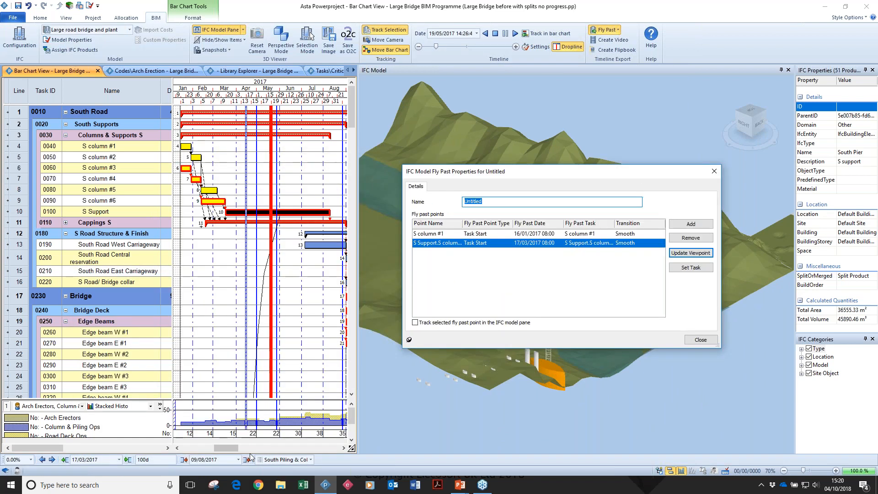
left_click_drag(224, 445, 236, 446)
left_click(707, 224)
left_click(479, 253)
left_click(485, 272)
left_click(274, 258)
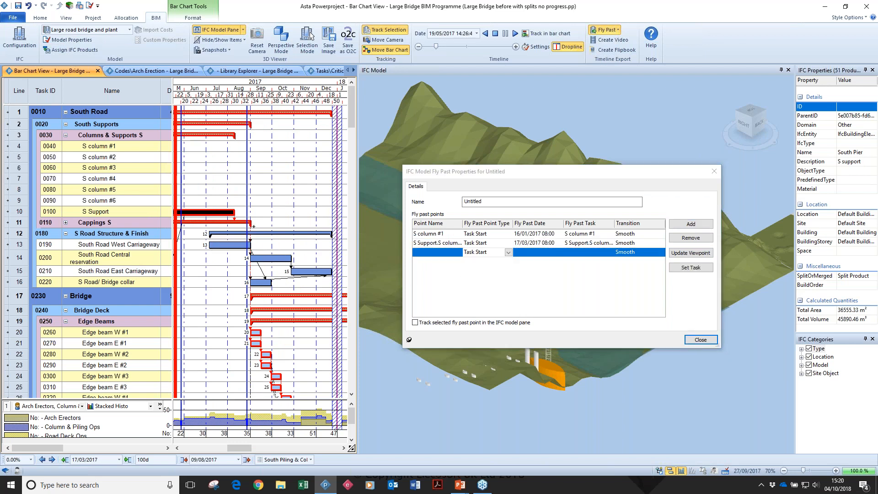
left_click(685, 270)
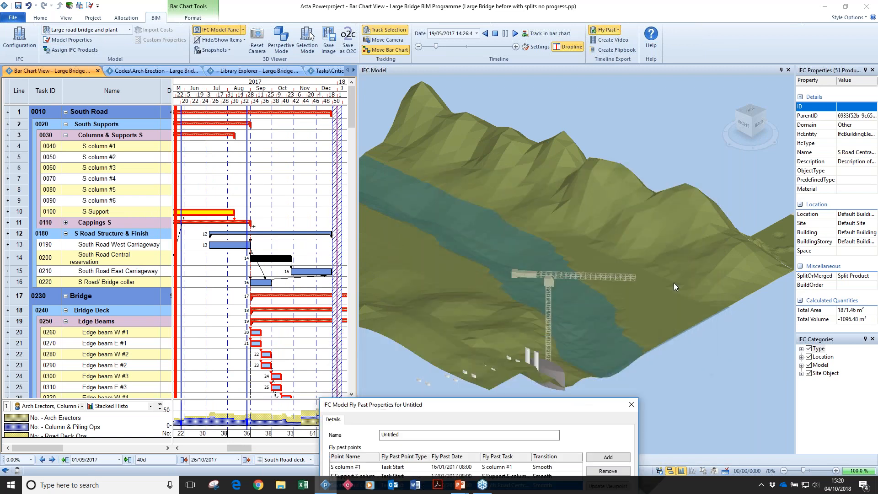
Rotate the model to view the bridge site from behind, update the South Road Central reservation point's viewpoint and close the fly past properties.
left_click_drag(674, 282, 594, 265)
left_click(583, 413)
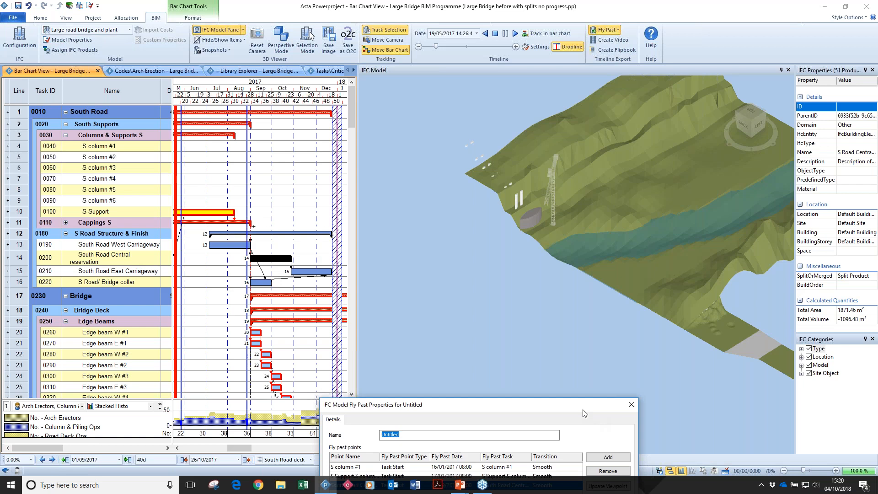
left_click(630, 275)
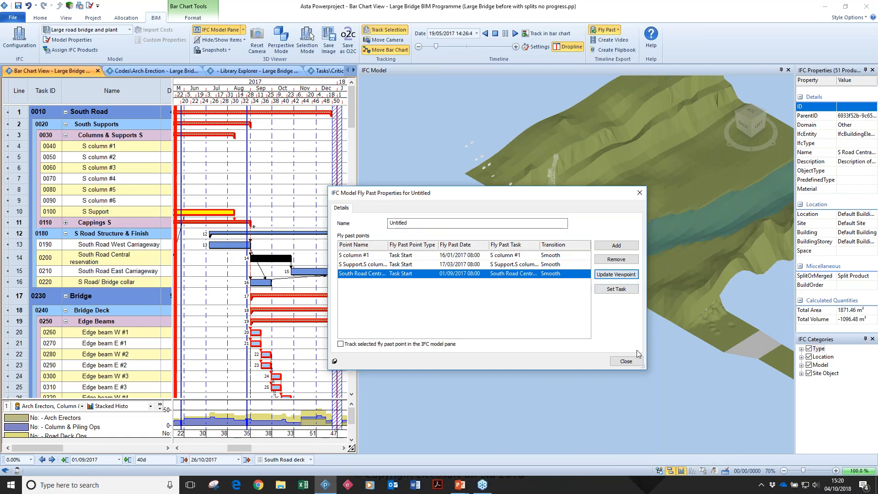
left_click(638, 366)
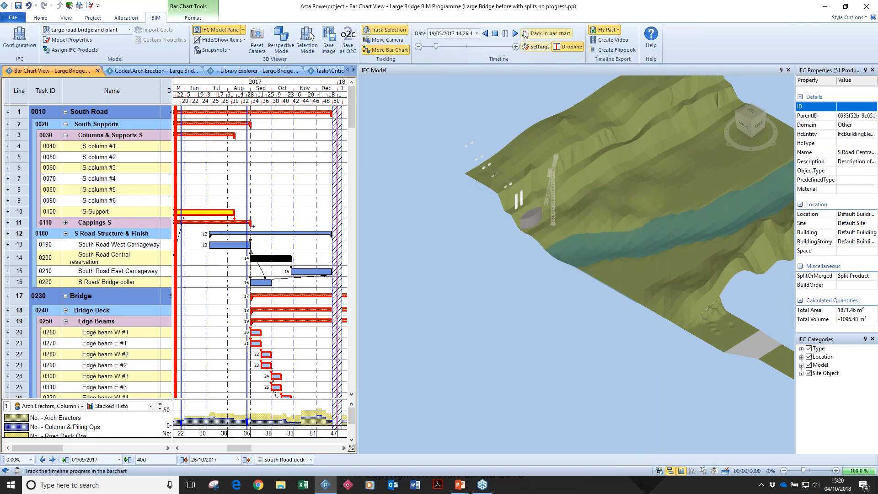
Replay the timeline from the start with the Untitled fly past, stop it and switch to the Southern end fly past.
left_click(495, 34)
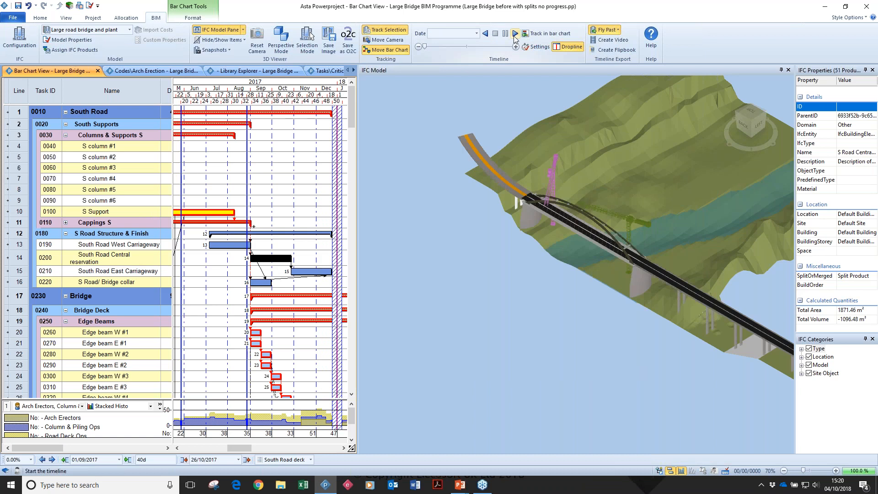
left_click(515, 33)
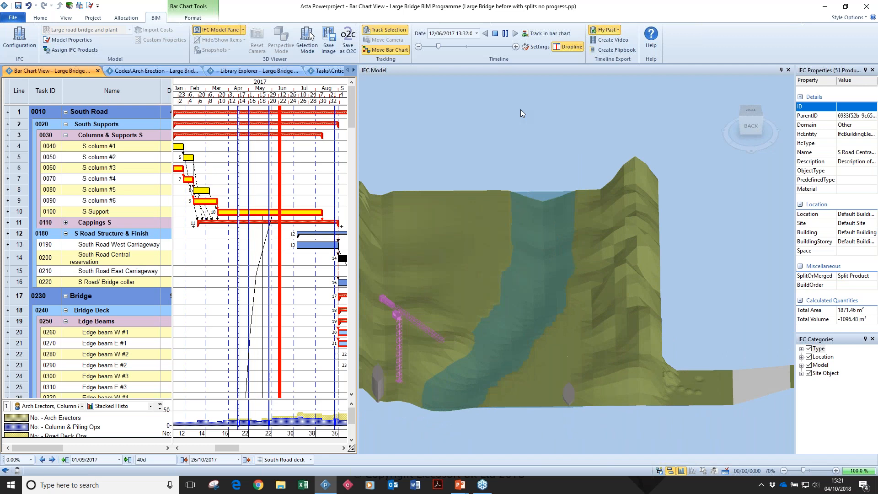
left_click(495, 34)
left_click(619, 30)
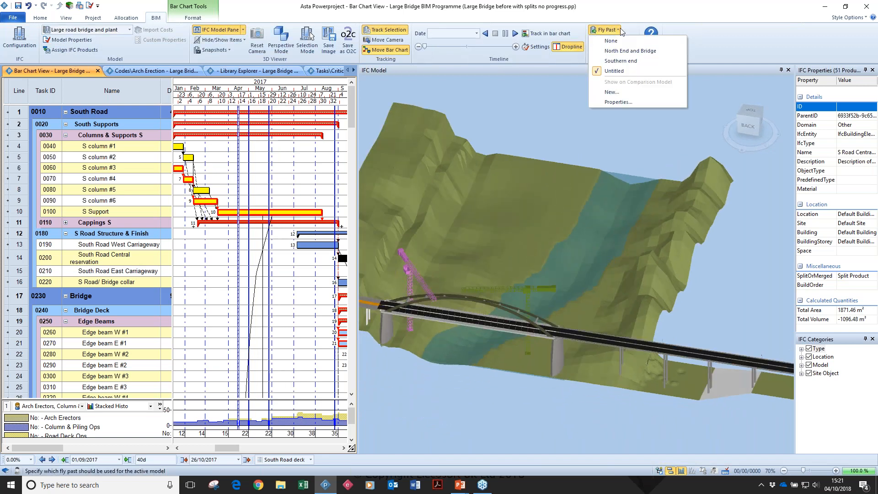
left_click(624, 62)
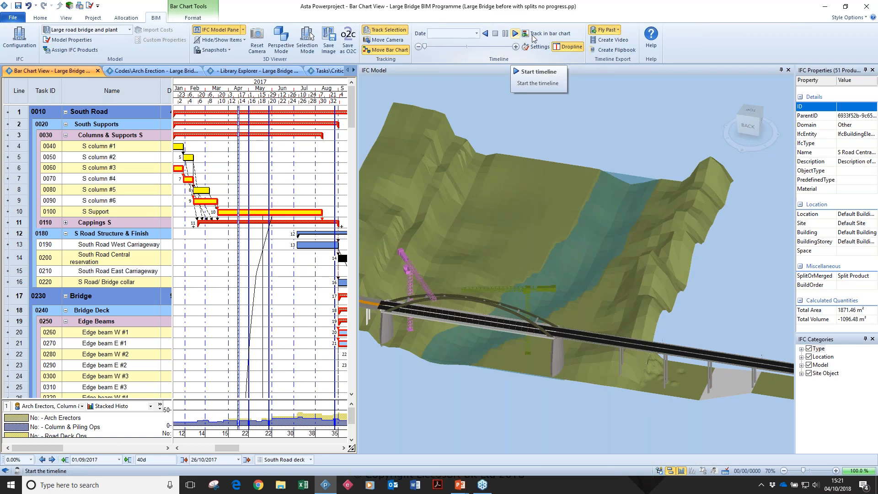
Set up a timeline video named test Video at 1920 by 1080 with the MJPEG Compressor codec.
left_click(602, 41)
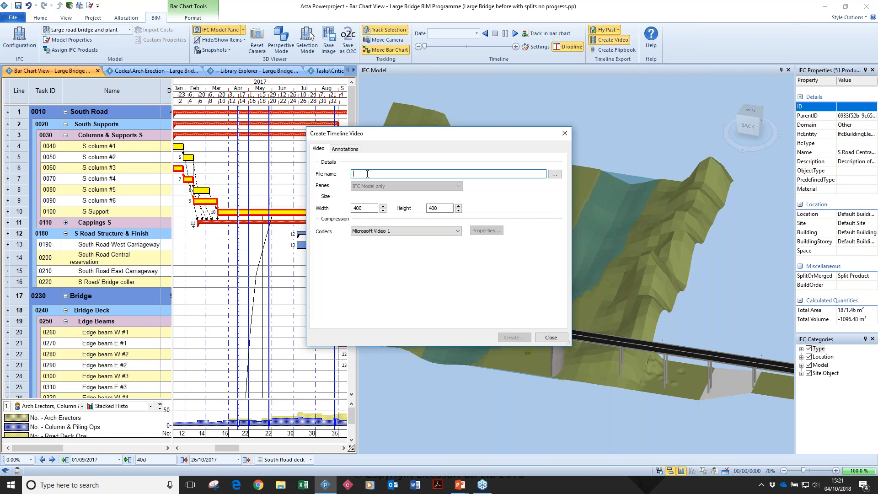
type("test Video")
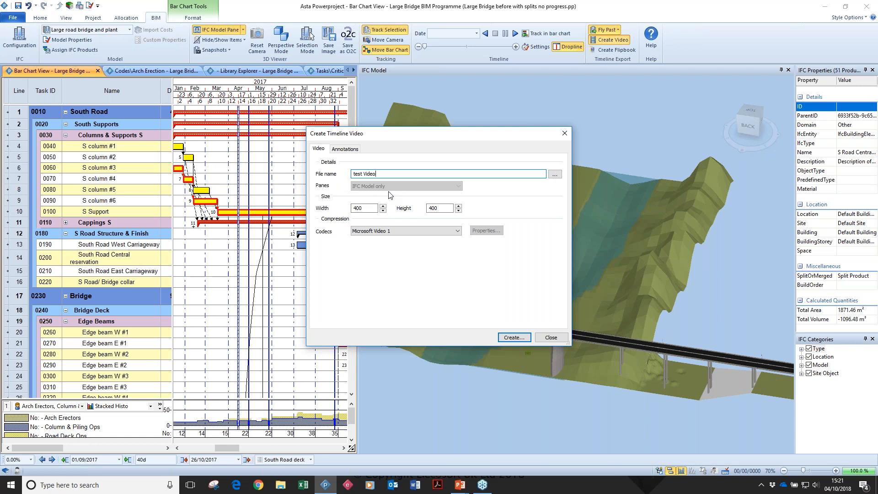
double_click(374, 209)
type("1920")
key("Tab")
type("1080")
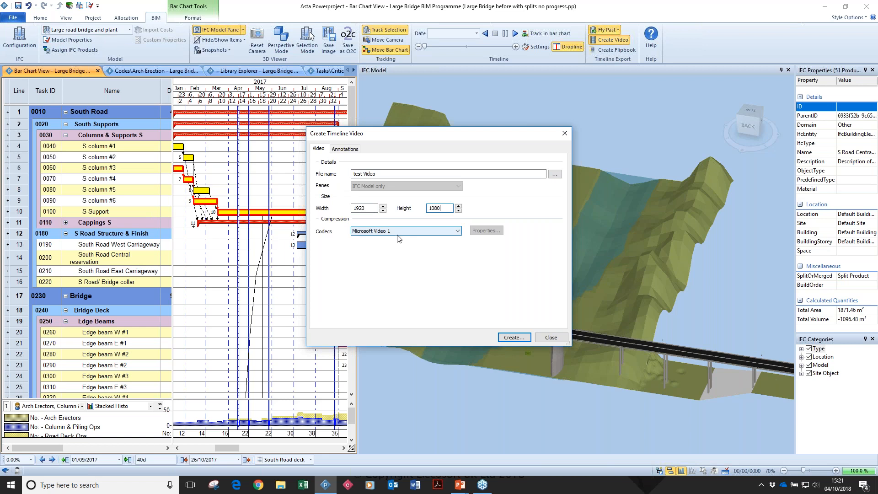
left_click(394, 231)
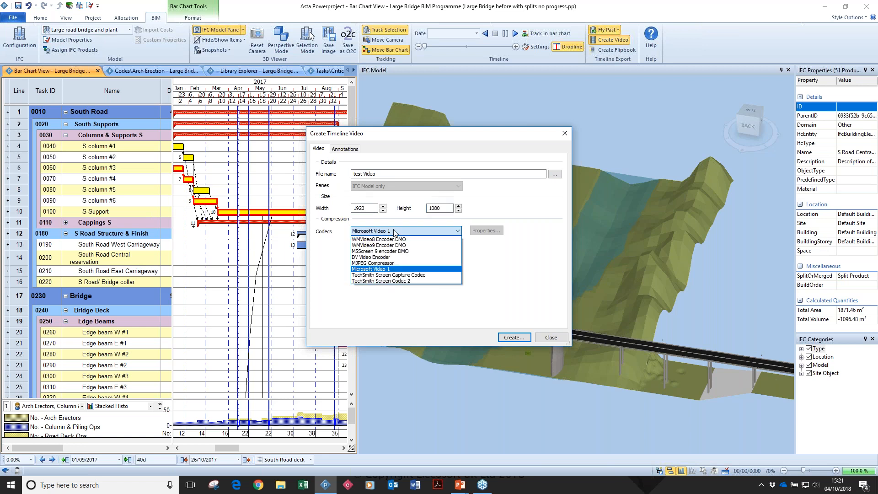
left_click(390, 263)
Enable free text, task data and week number annotations for the video, with the text "Bridge Bridge Project" and the date turned off.
left_click(359, 150)
left_click(319, 174)
left_click(320, 187)
left_click(319, 200)
left_click(319, 212)
left_click(512, 171)
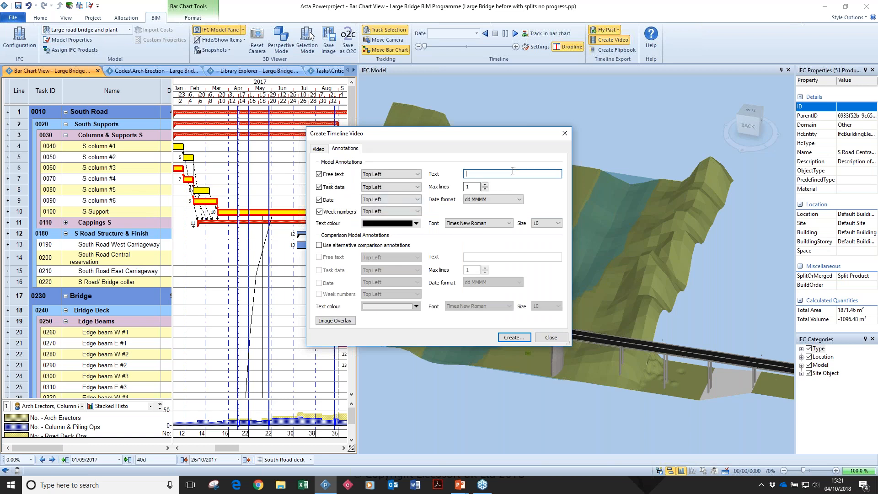
type("Bridge Bridge Project")
left_click(329, 199)
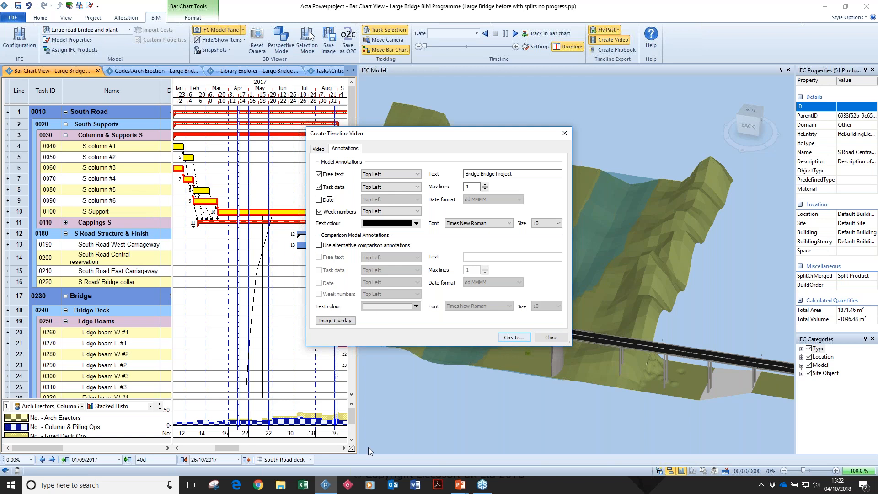
Play the Uni Build example video full screen in Windows Media Player and close the player.
right_click(370, 485)
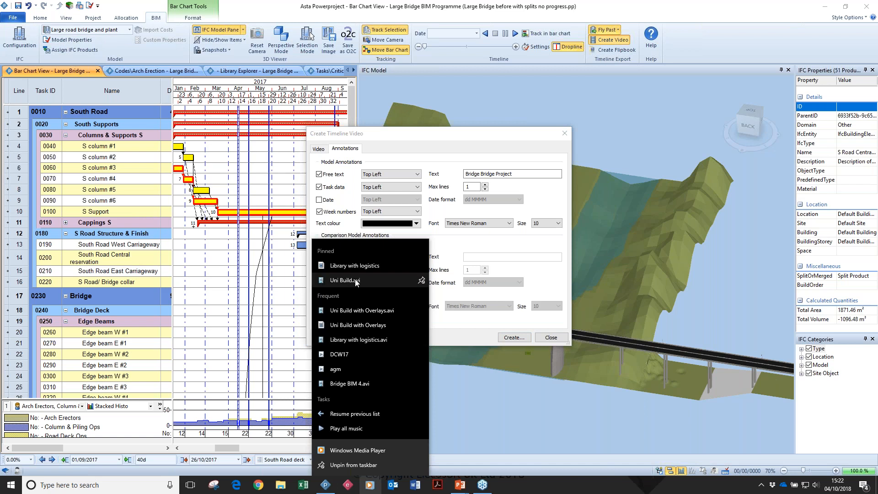
left_click(352, 325)
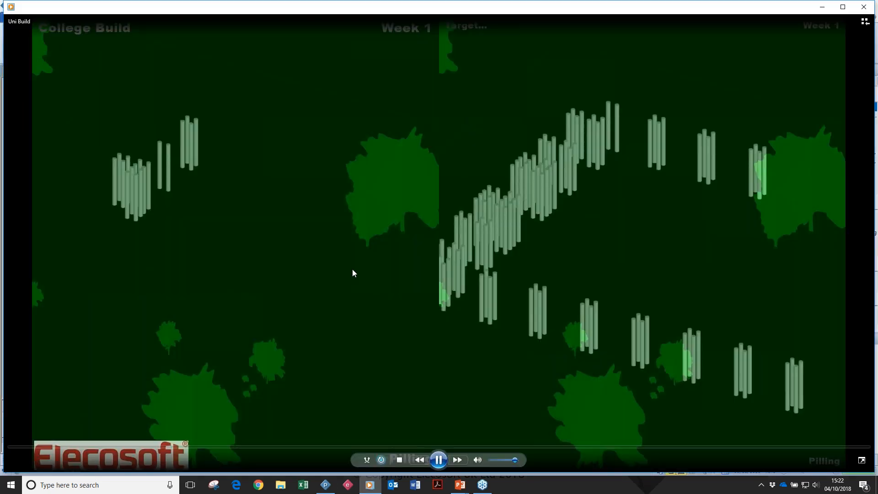
double_click(353, 272)
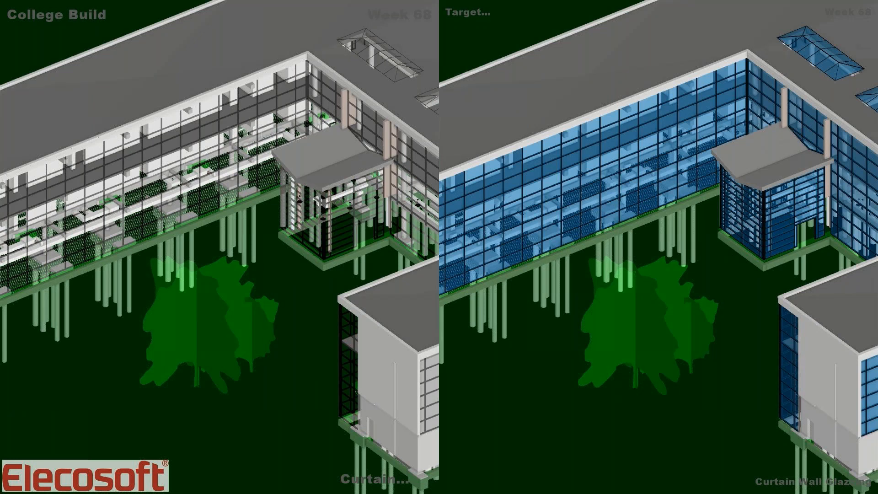
key("Escape")
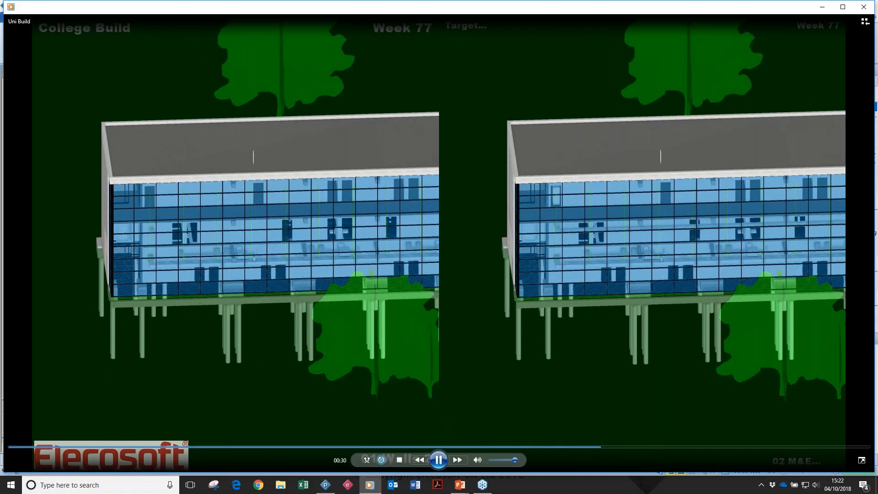
key("alt+F4")
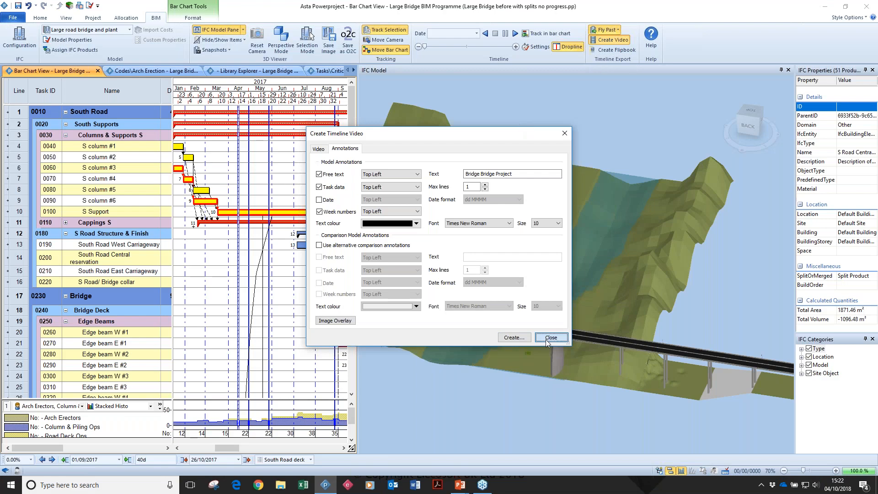
Close the video settings and start a new flipbook with JPEG as the image format.
left_click(546, 338)
left_click(594, 51)
left_click(396, 200)
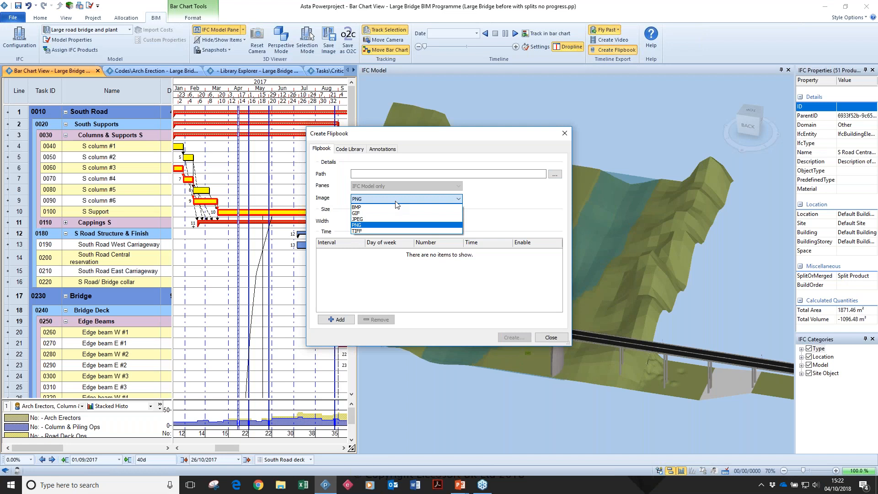
left_click(396, 219)
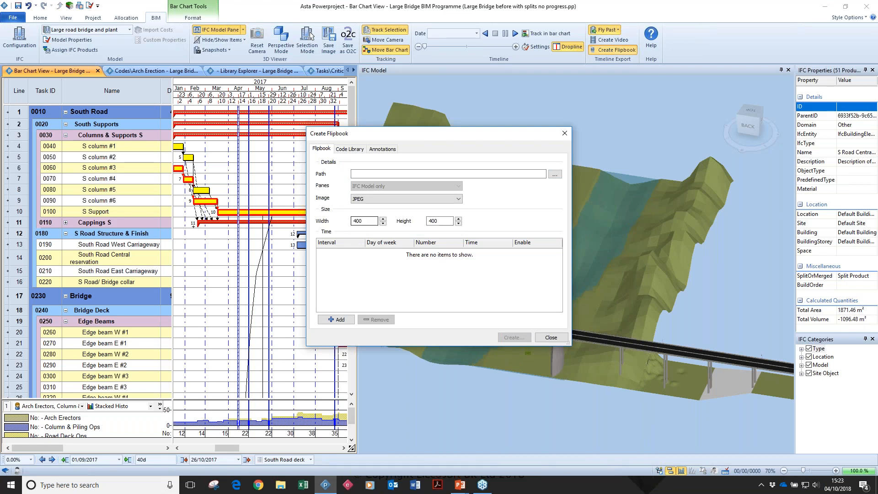
Add an enabled Month - 1st interval on Monday to the flipbook and set its path to trest.
left_click(337, 319)
left_click(349, 259)
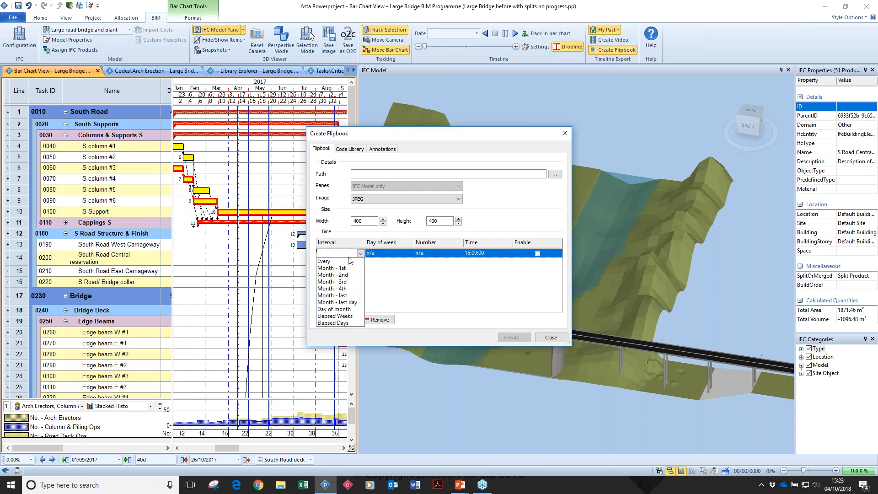
left_click(350, 268)
left_click(379, 255)
left_click(379, 261)
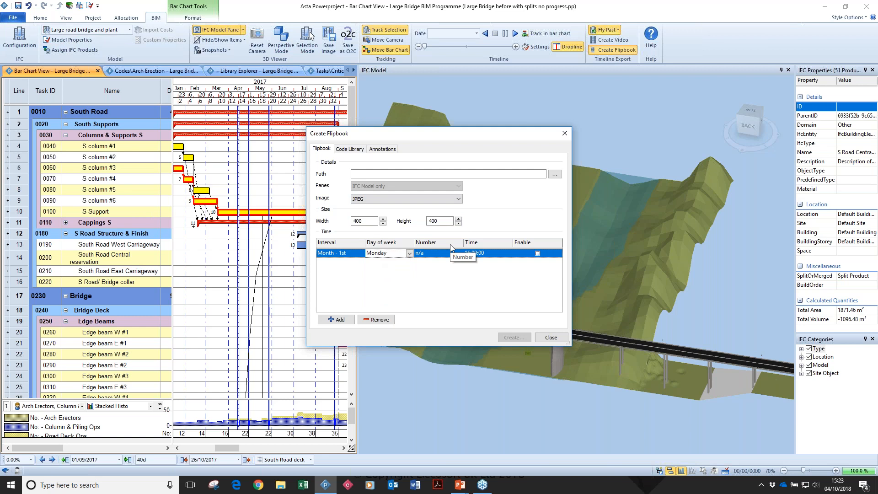
left_click(538, 253)
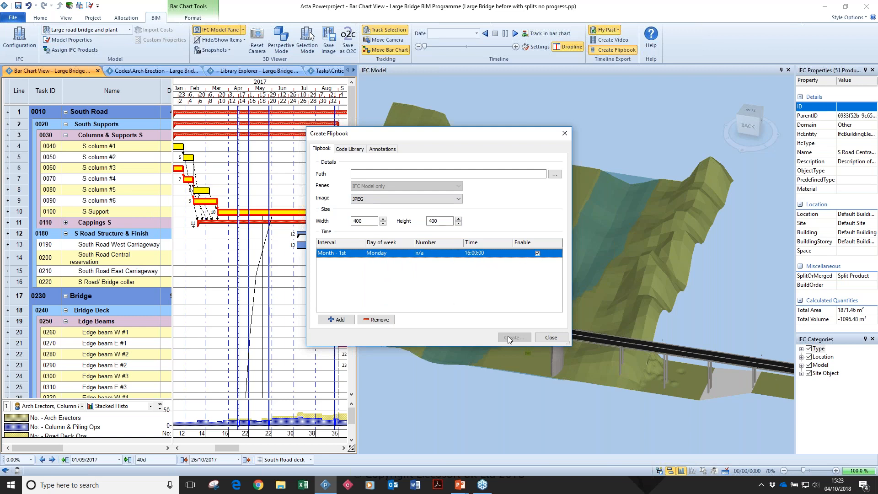
left_click(414, 173)
type("trest")
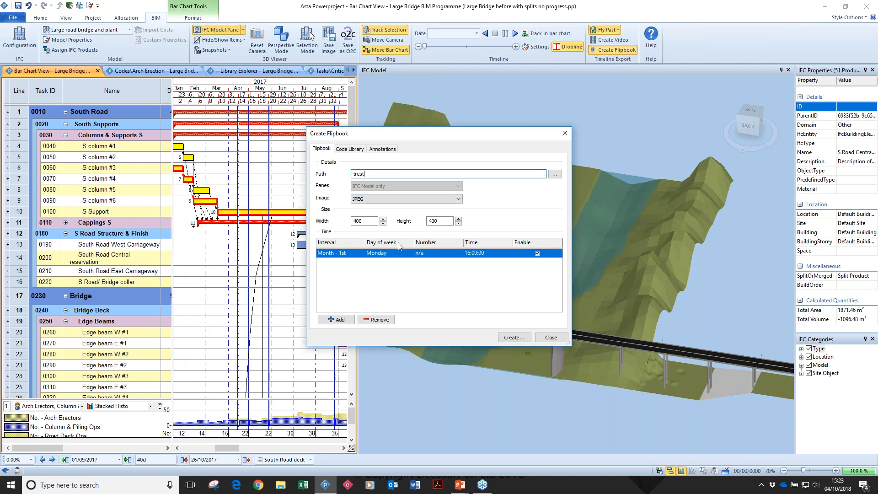
left_click(508, 338)
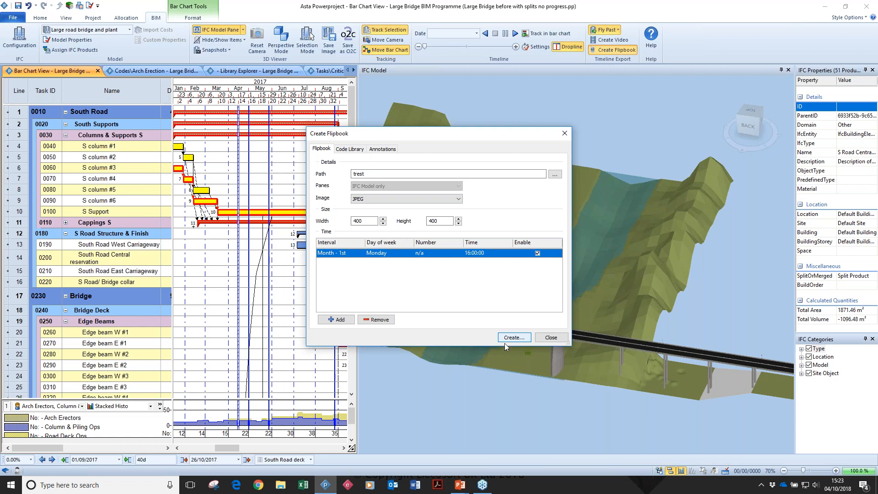
right_click(279, 486)
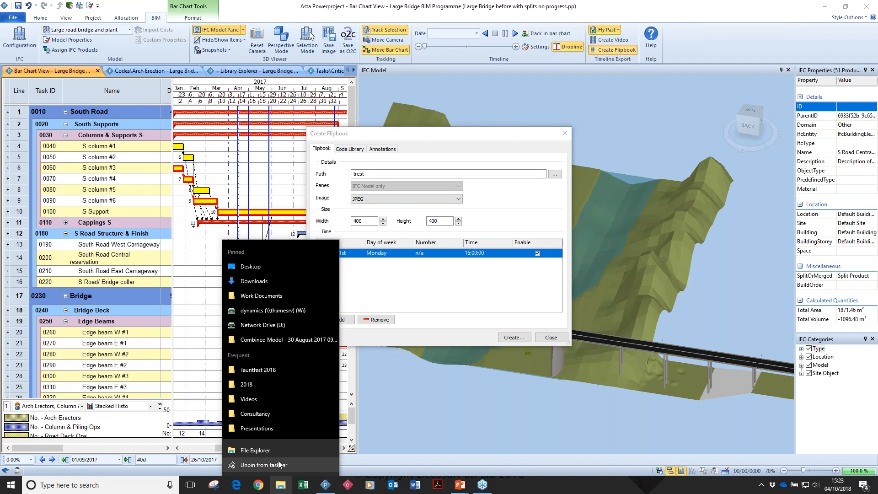
left_click(265, 340)
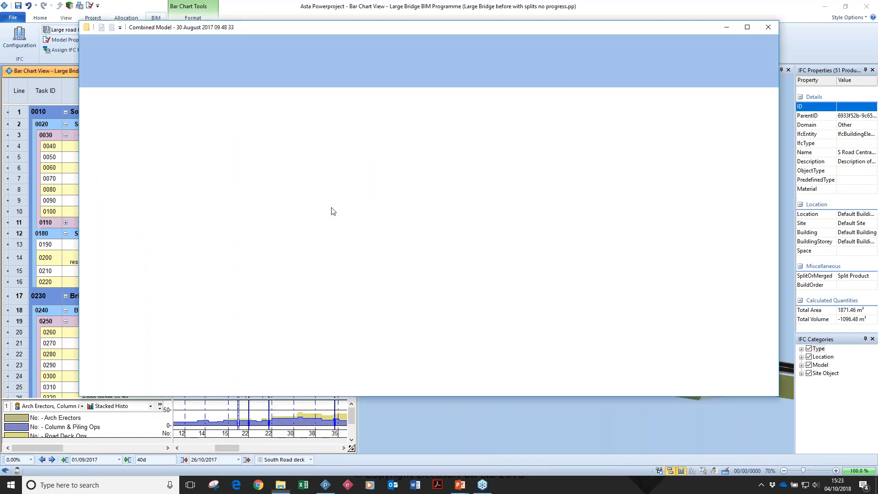
left_click(274, 161)
scroll(280, 167, "down", 5)
scroll(280, 166, "up", 5)
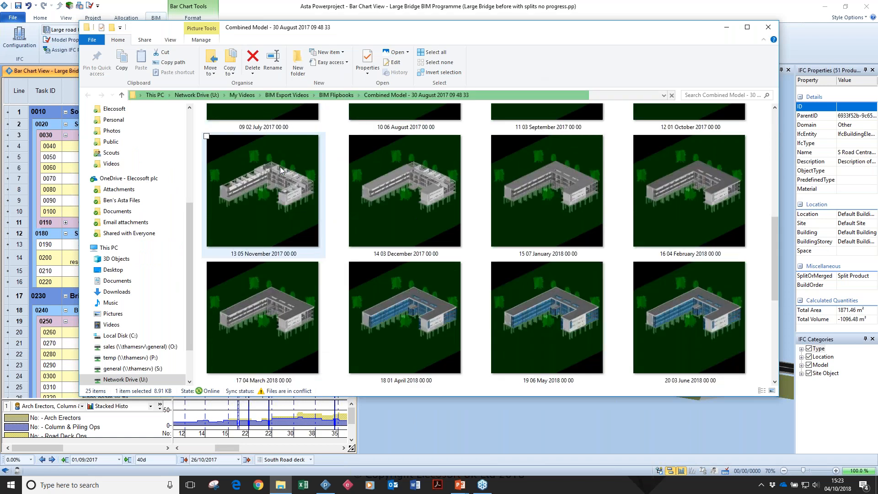
View the flipbook images in sequence through 03 June 2018 in Photos, then close the viewer, the folder and the flipbook settings.
double_click(281, 147)
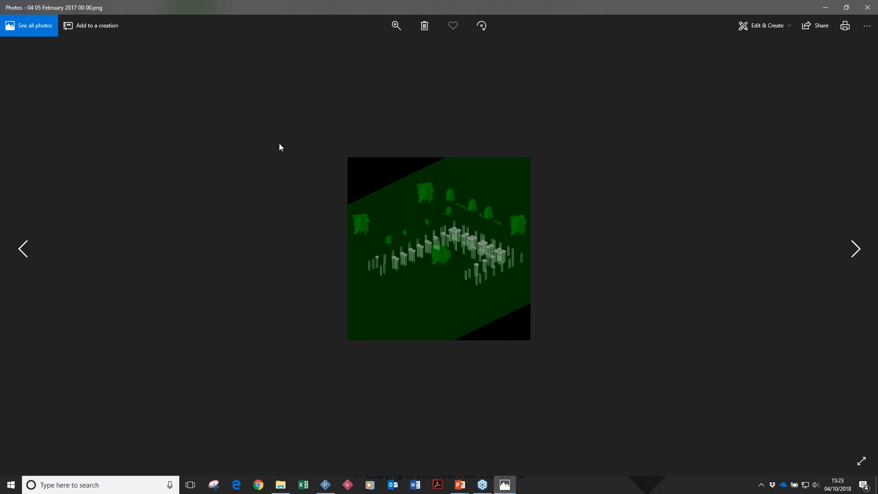
key("Right")
key("Right")
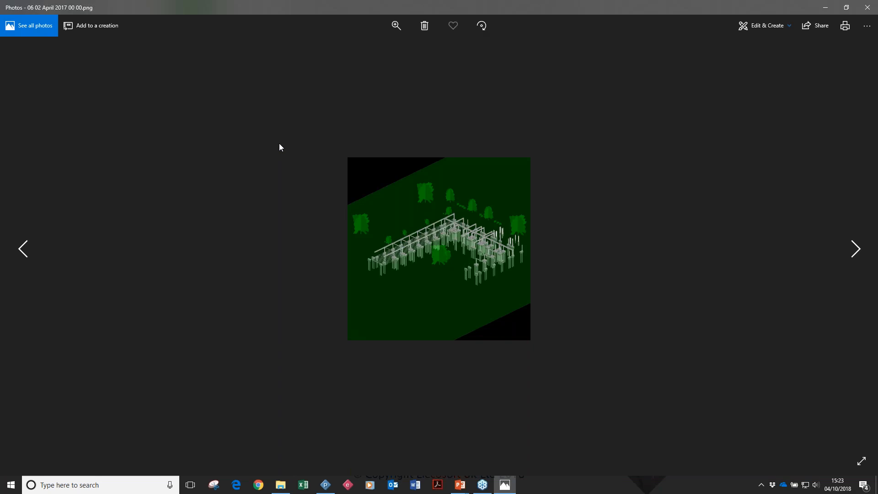
key("Right")
key("Right")
key("Right")
key("Right")
key("Right")
key("Right")
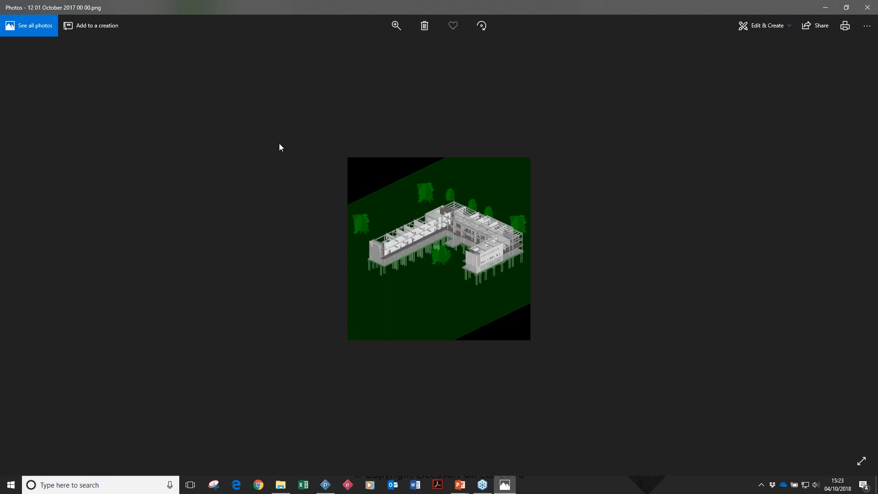
key("Right")
key("Right")
key("Right")
key("Right")
key("Right")
key("Right")
key("Right")
key("Right")
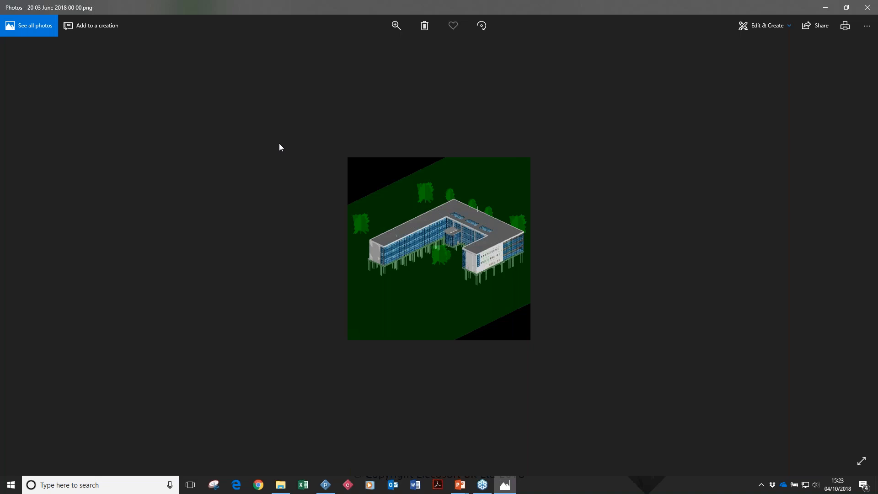
left_click(864, 7)
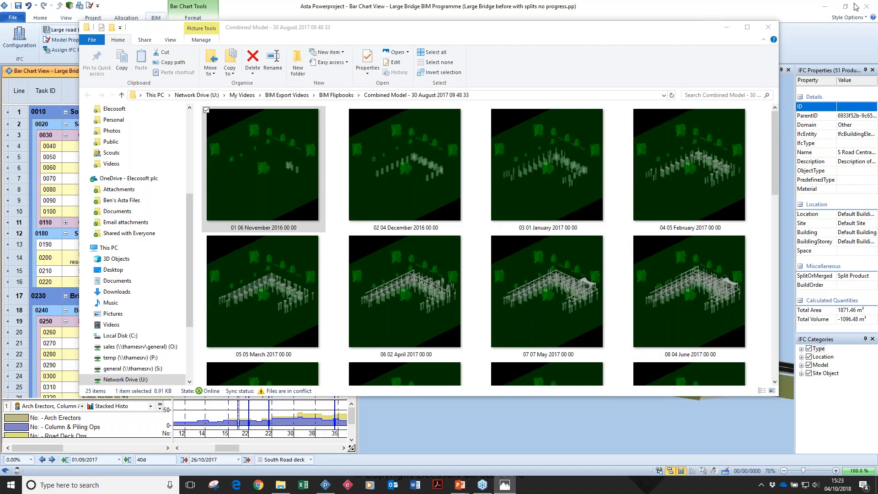
left_click(768, 28)
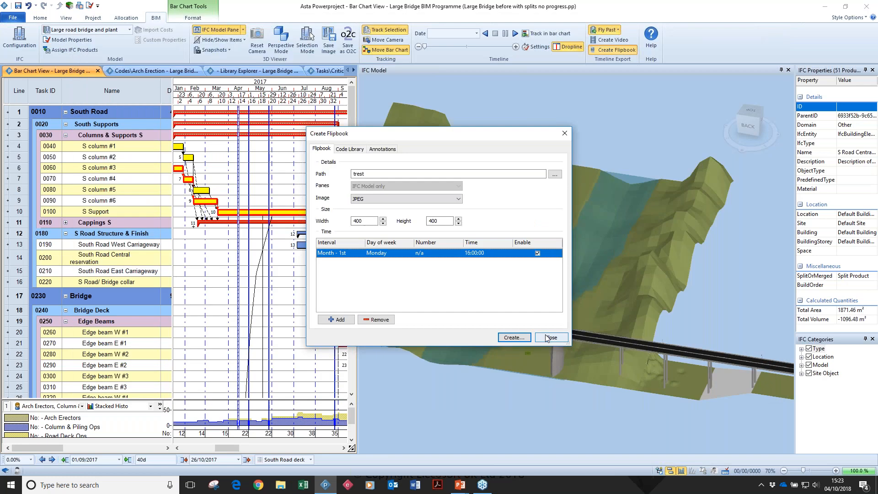
left_click(547, 338)
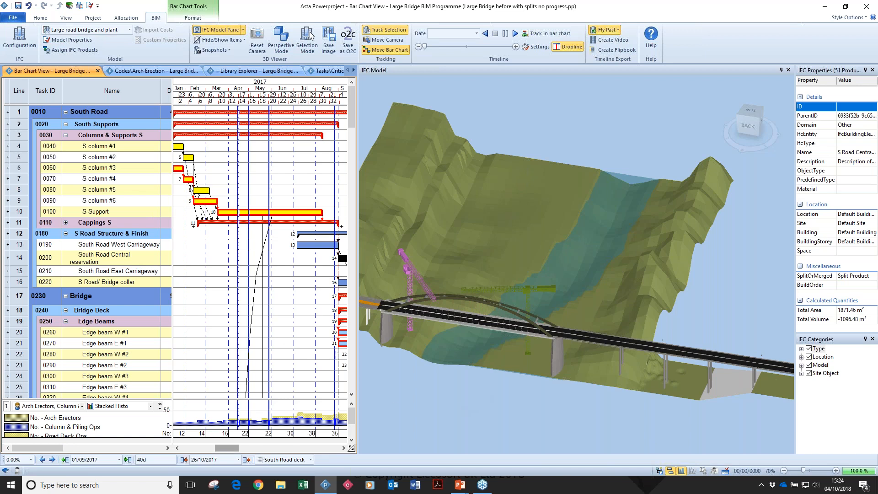
Widen the bar chart pane beside the IFC model and filter the tasks with the Columns & Supports code filter.
left_click_drag(360, 310, 477, 307)
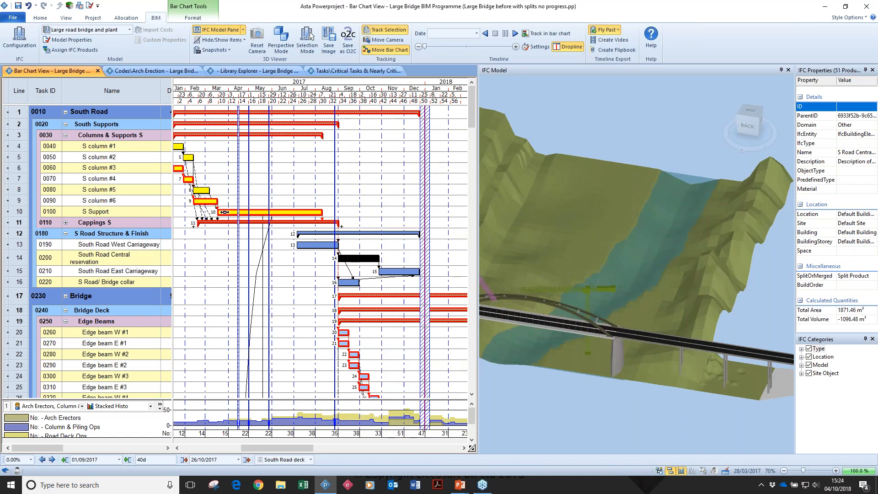
left_click(66, 18)
left_click(70, 39)
mouse_move(126, 107)
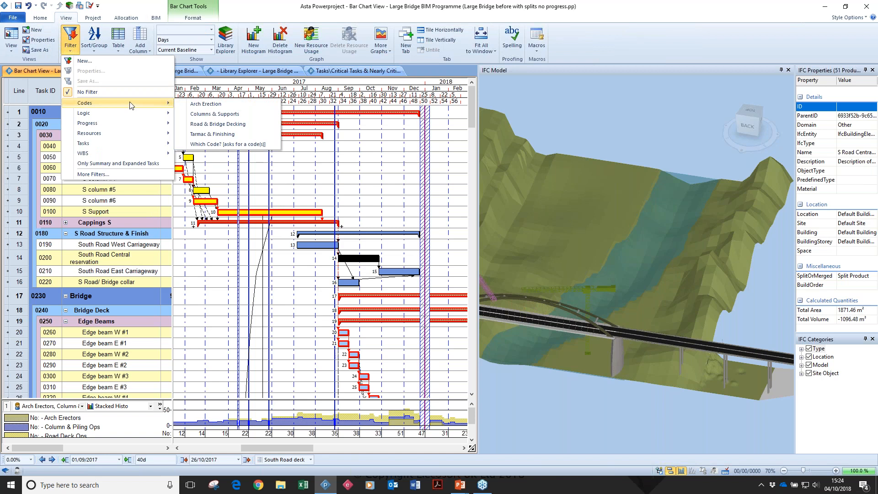
left_click(236, 114)
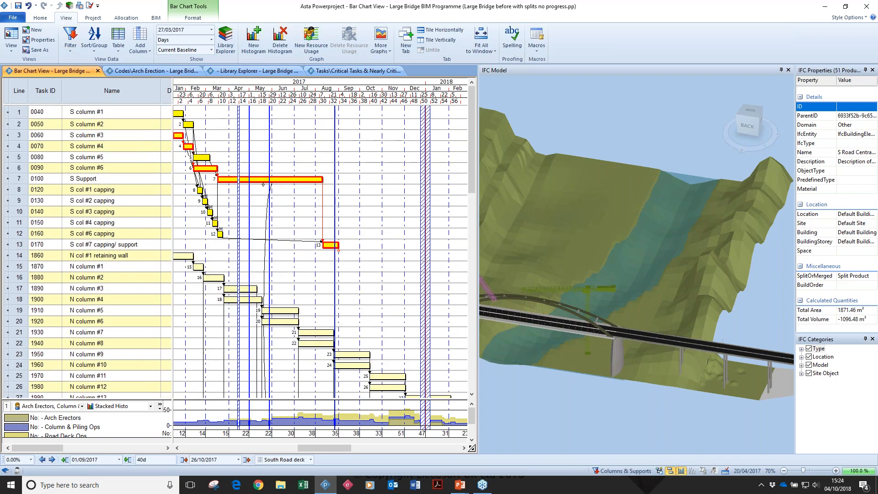
Limit the 3D model to the items in the filtered bar chart using Show View.
left_click(156, 17)
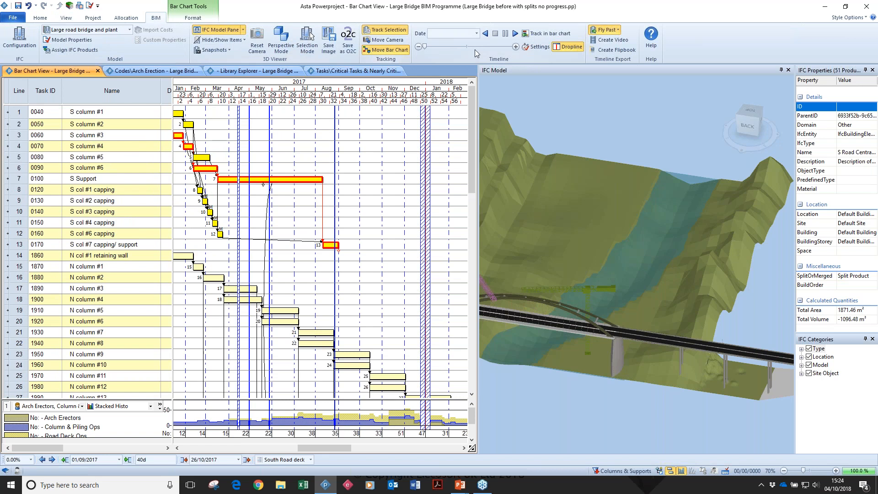
left_click(218, 40)
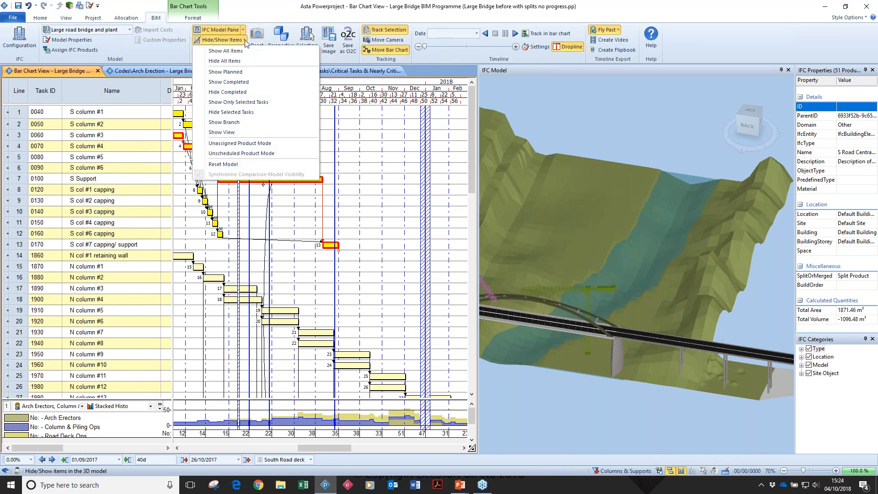
left_click(232, 133)
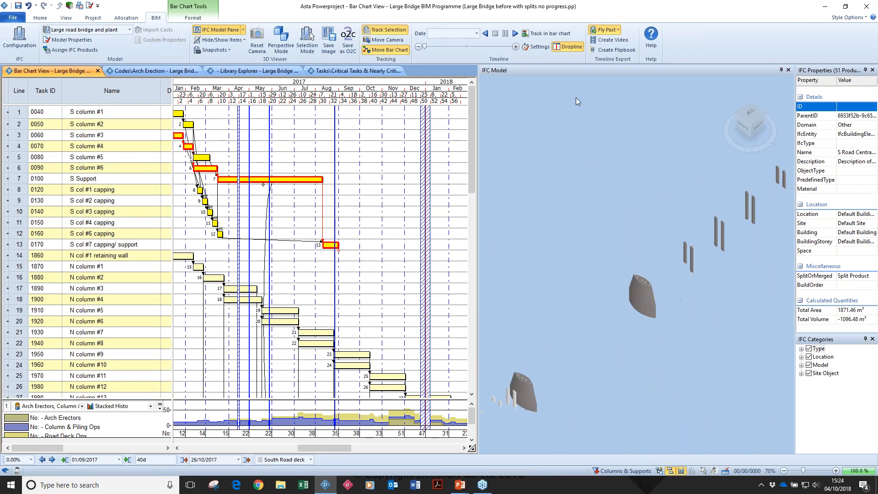
Check the simulation scope in the timeline settings and play the filtered timeline, pausing it at 20/11/2017.
left_click(543, 47)
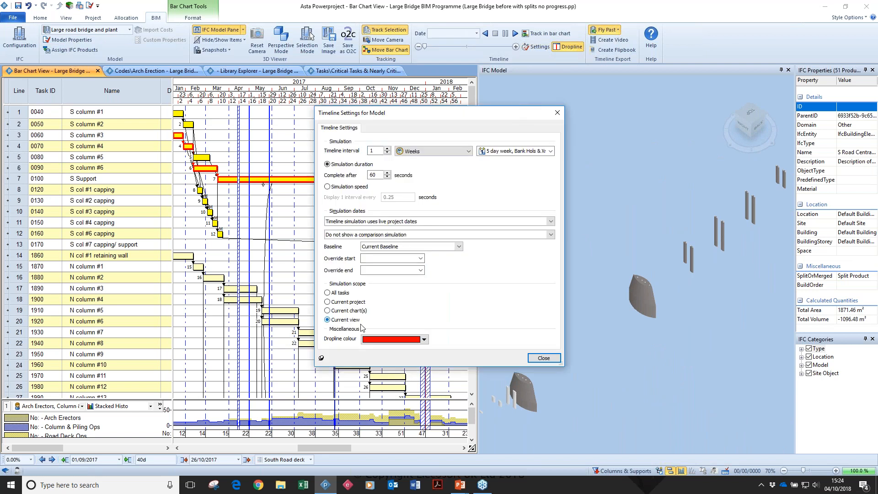
left_click(544, 358)
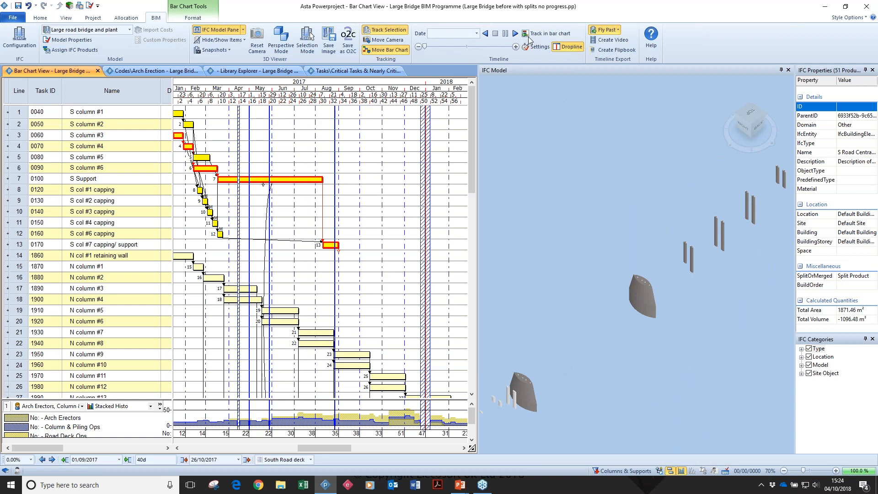
left_click(515, 34)
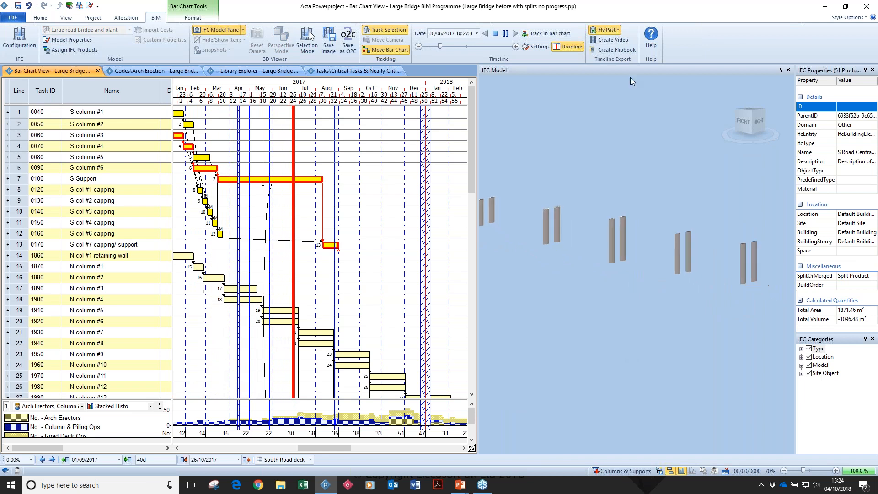
left_click(505, 34)
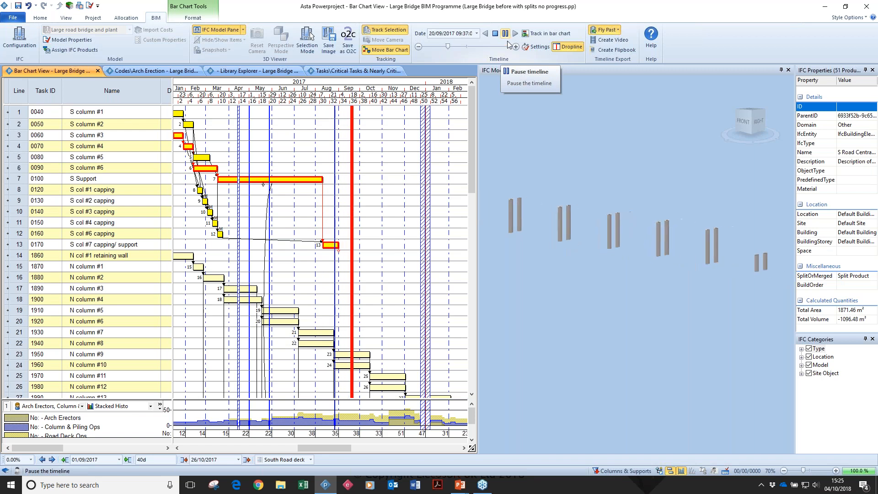
left_click(514, 34)
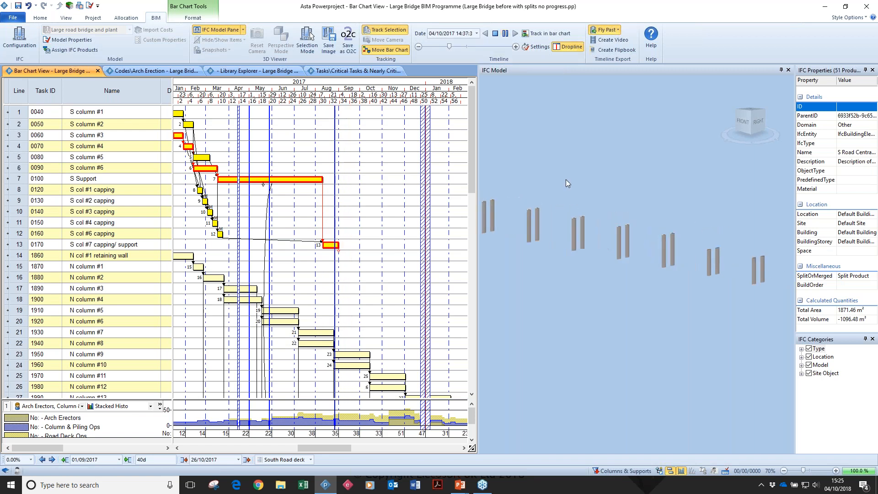
left_click(506, 34)
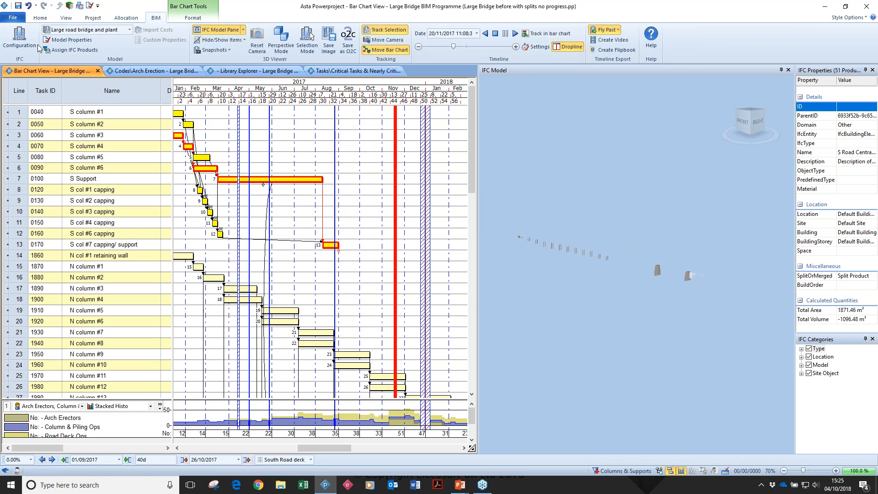
Set the bar chart printout to the CHTBIM-A0L.b border file and landscape orientation in the print options.
left_click(12, 17)
left_click(15, 125)
left_click(439, 253)
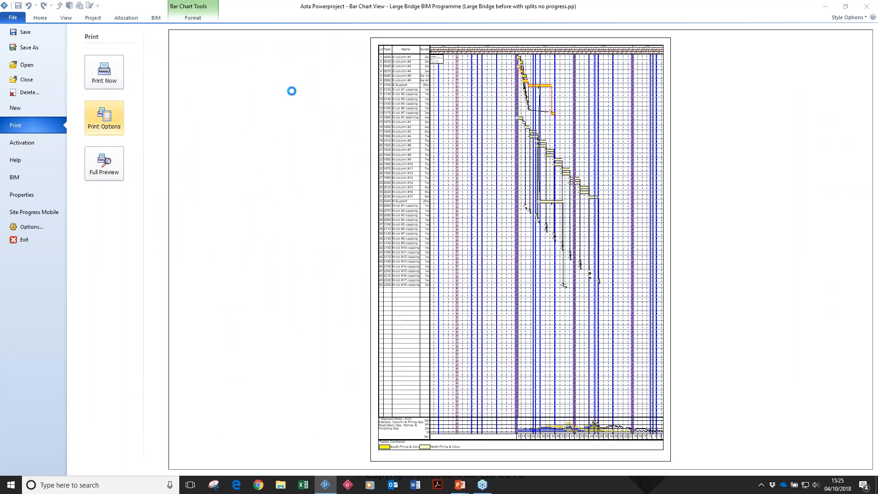
left_click(361, 167)
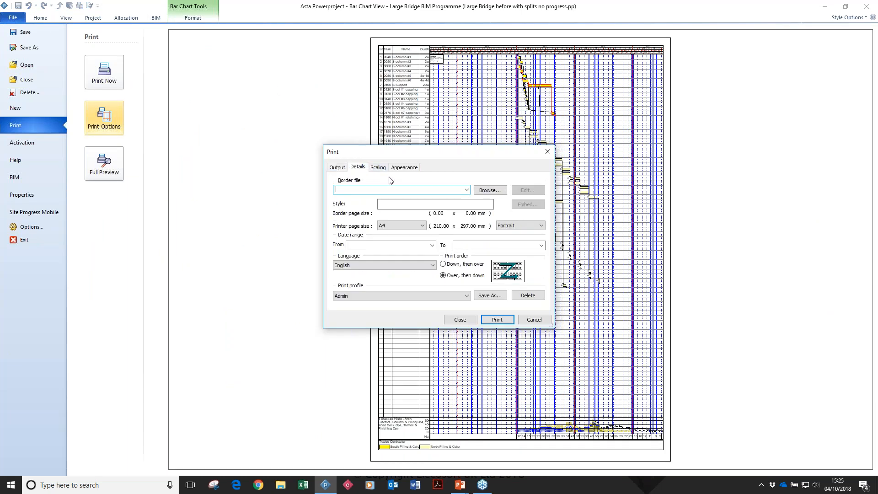
left_click(466, 189)
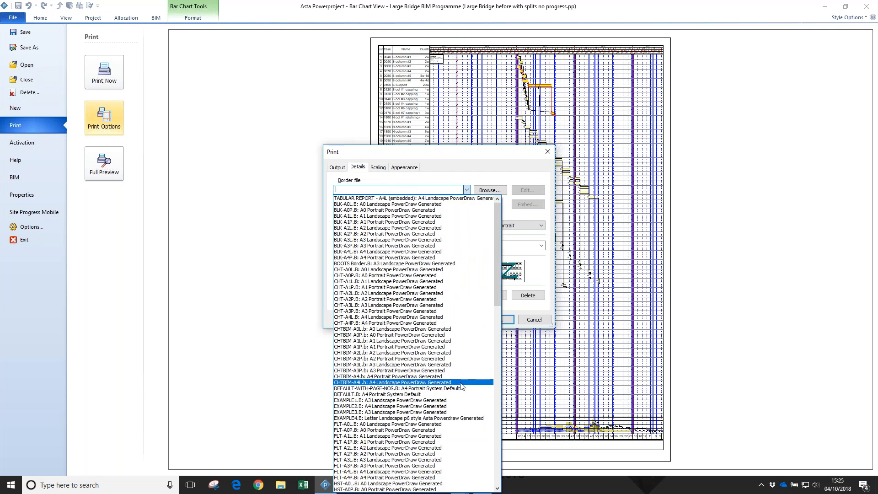
scroll(461, 386, "down", 14)
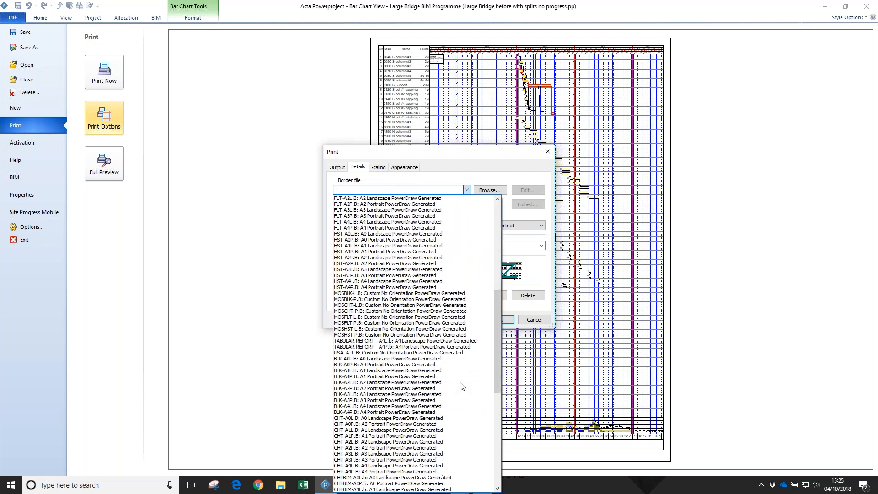
left_click(436, 477)
left_click(541, 225)
left_click(512, 237)
left_click(497, 320)
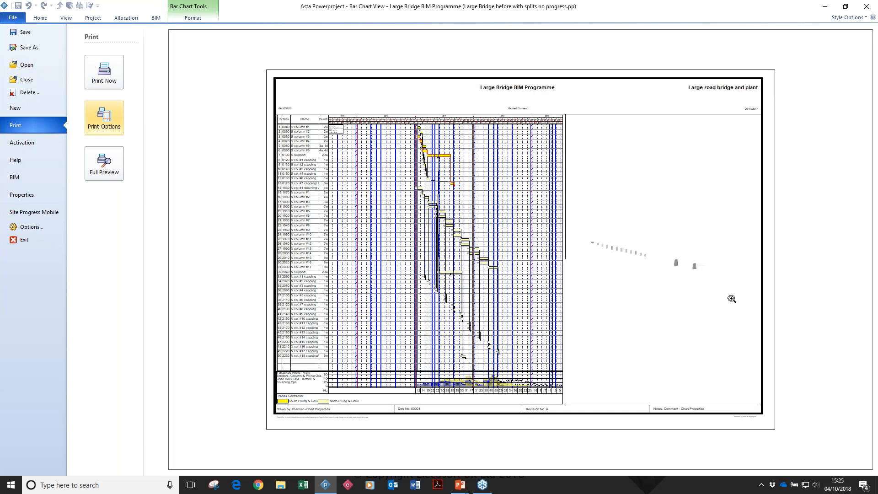
Examine the chart and the IFC model in the enlarged print preview, then return to the bar chart view.
left_click(532, 186)
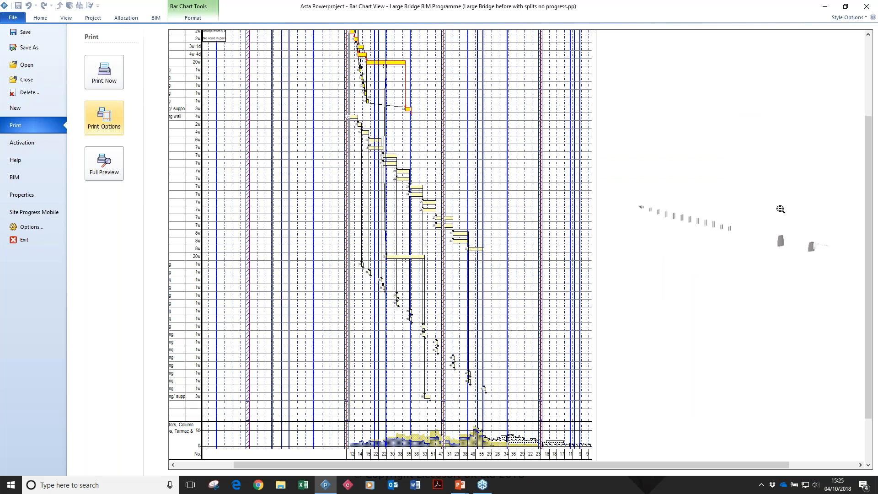
left_click(704, 234)
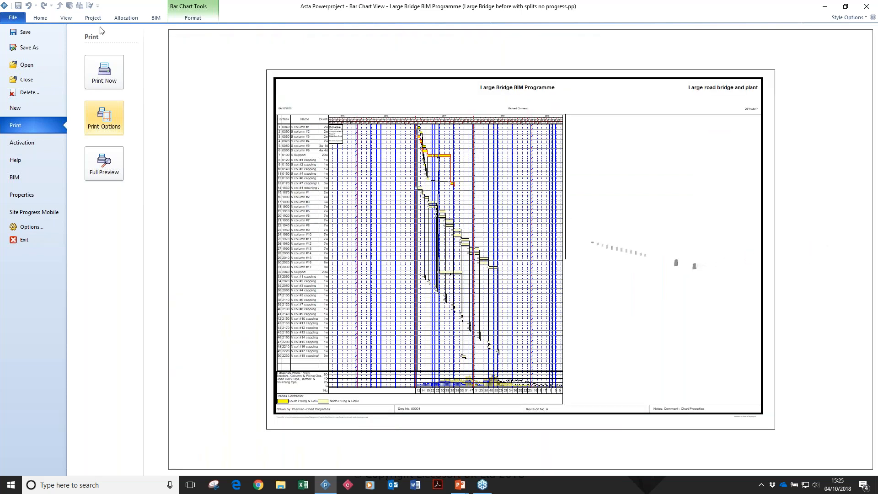
left_click(48, 21)
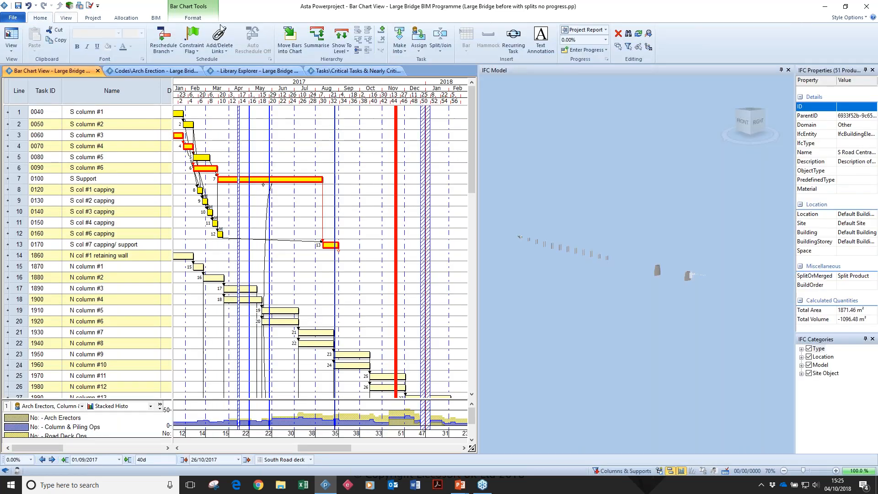
Stop the timeline simulation and inspect the complete bridge model up close.
left_click(157, 20)
left_click(495, 36)
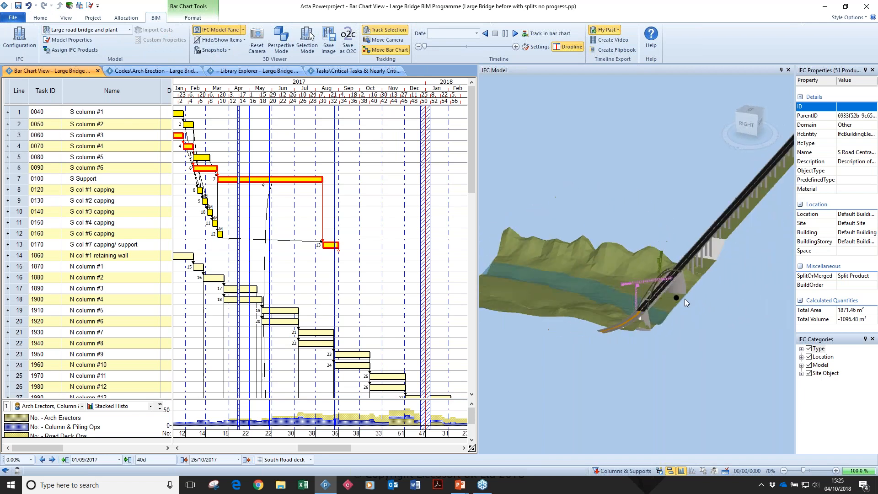
scroll(664, 280, "up", 3)
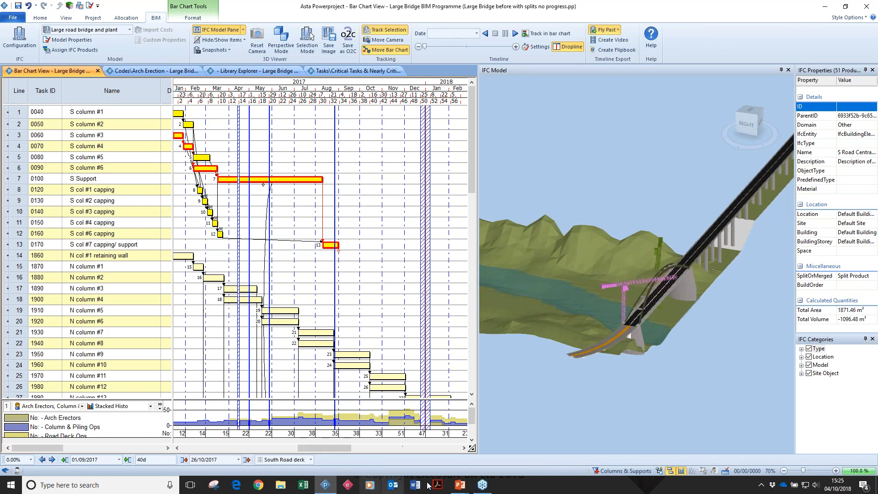
Switch to the running PowerPoint slide show and advance to the slide "Powerproject BIM – What's Next".
mouse_move(450, 488)
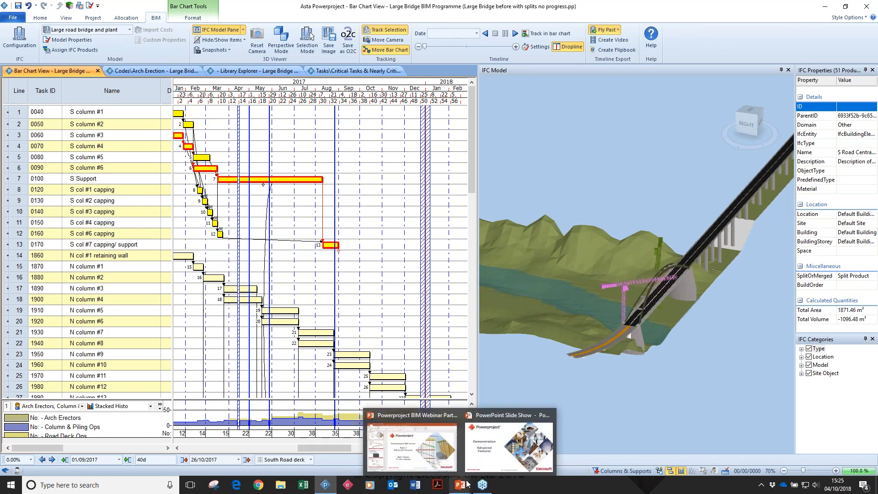
mouse_move(503, 462)
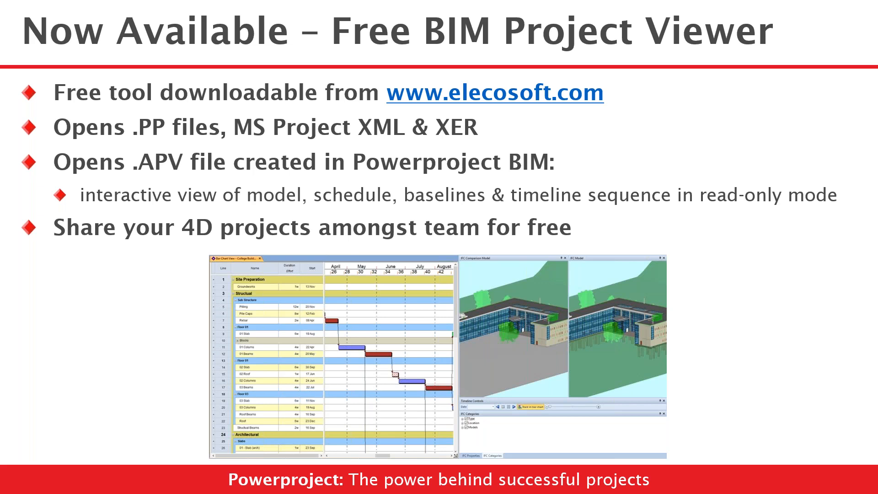
left_click(475, 202)
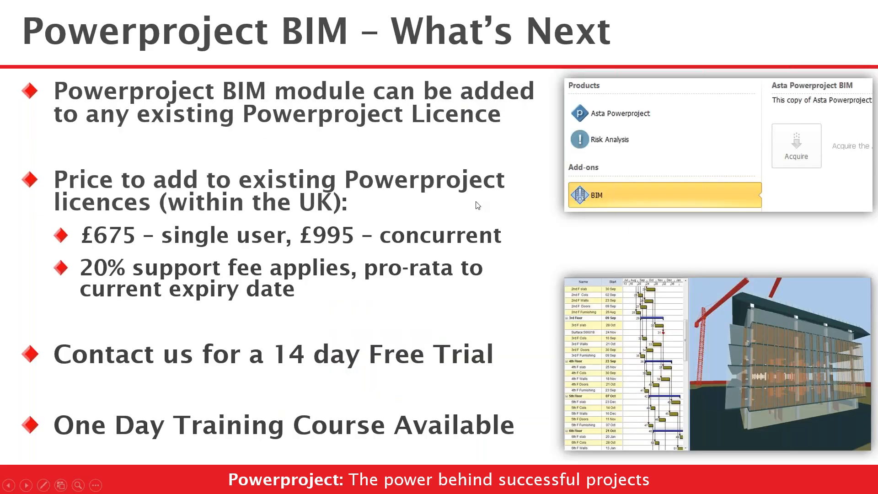